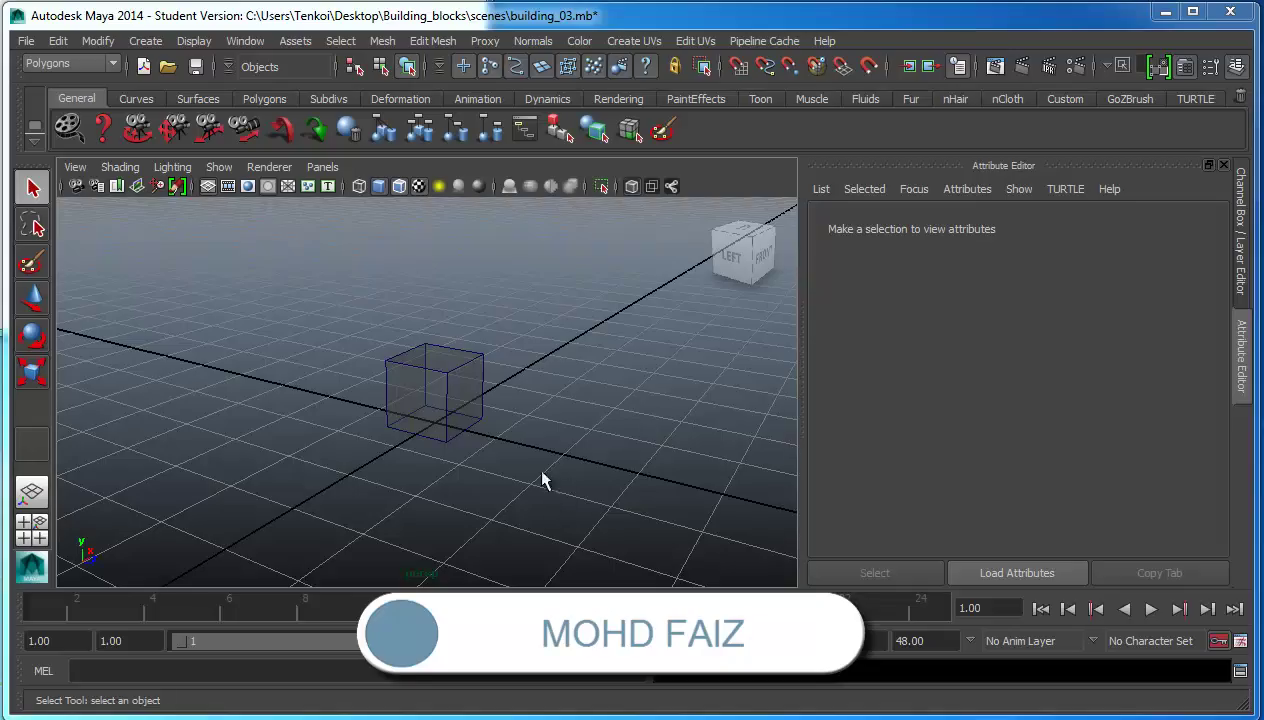
- Tumble the perspective view around the single cube in building_03.mb
mouse_move(541, 481)
left_mouse_down("alt")
mouse_move(494, 423)
mouse_move(445, 430)
left_mouse_up("alt")
- Create a polygon pyramid, lift it onto the grid and slide it beside the cube
scroll(444, 432, "up", 3)
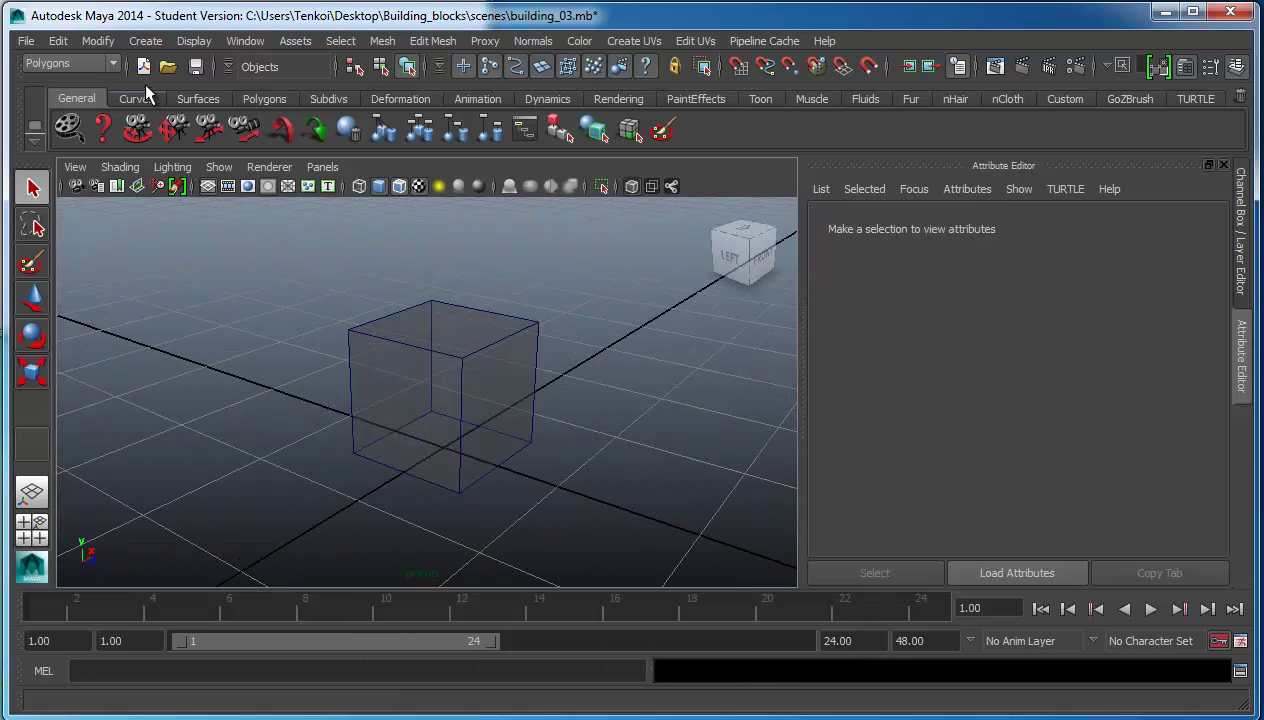
left_click(147, 41)
mouse_move(192, 89)
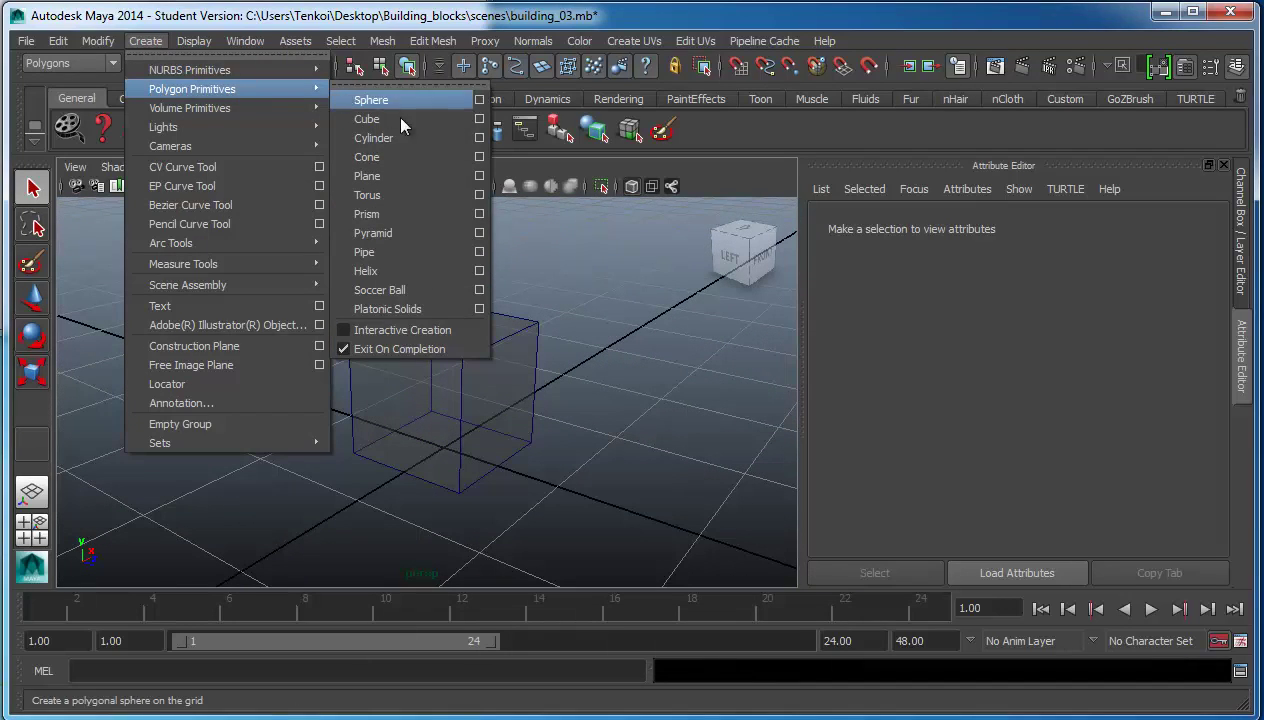
left_click(428, 235)
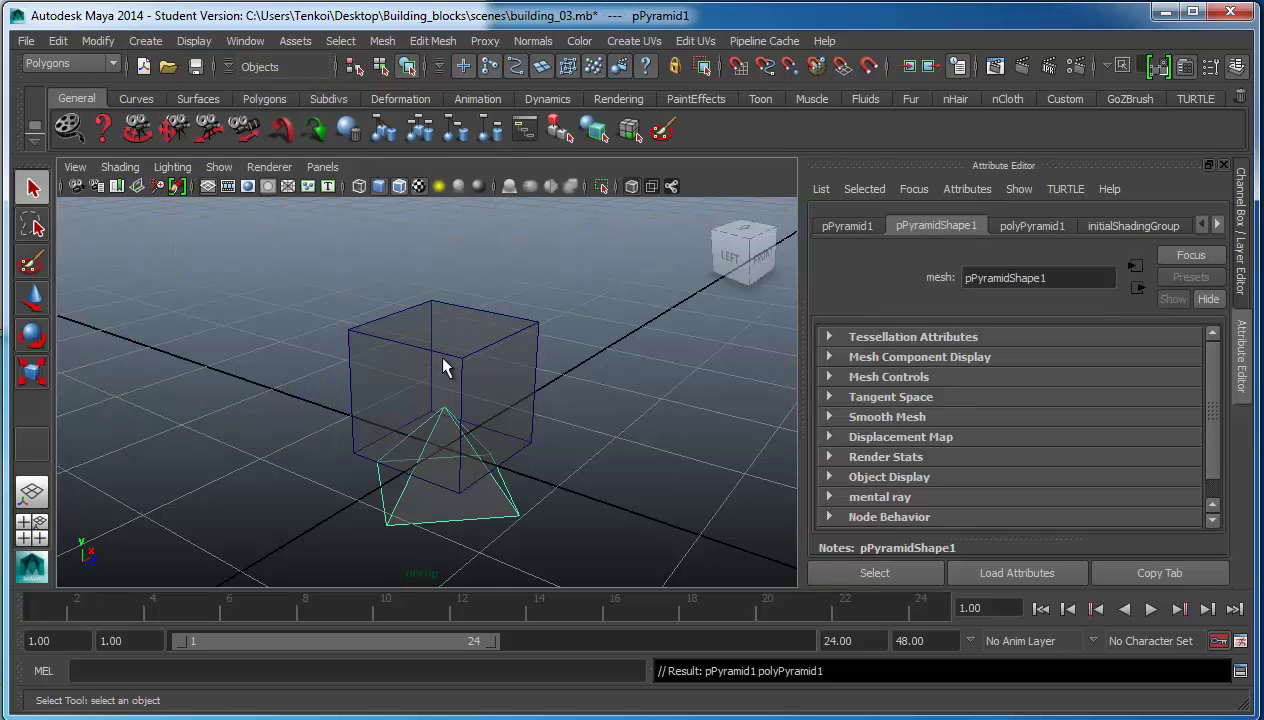
key("w")
left_click_drag(440, 443, 469, 382)
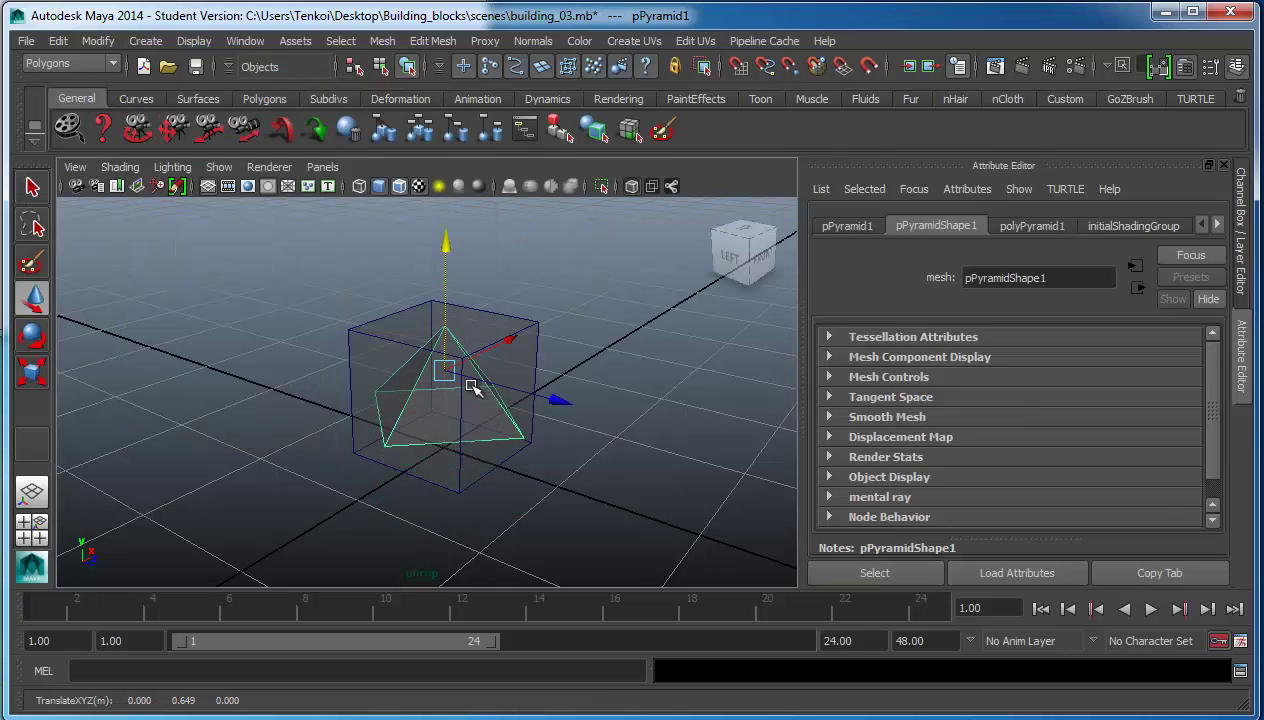
mouse_move(349, 393)
left_mouse_down("alt")
mouse_move(432, 400)
mouse_move(553, 364)
mouse_move(336, 368)
mouse_move(292, 316)
mouse_move(290, 330)
mouse_move(277, 163)
left_mouse_up("alt")
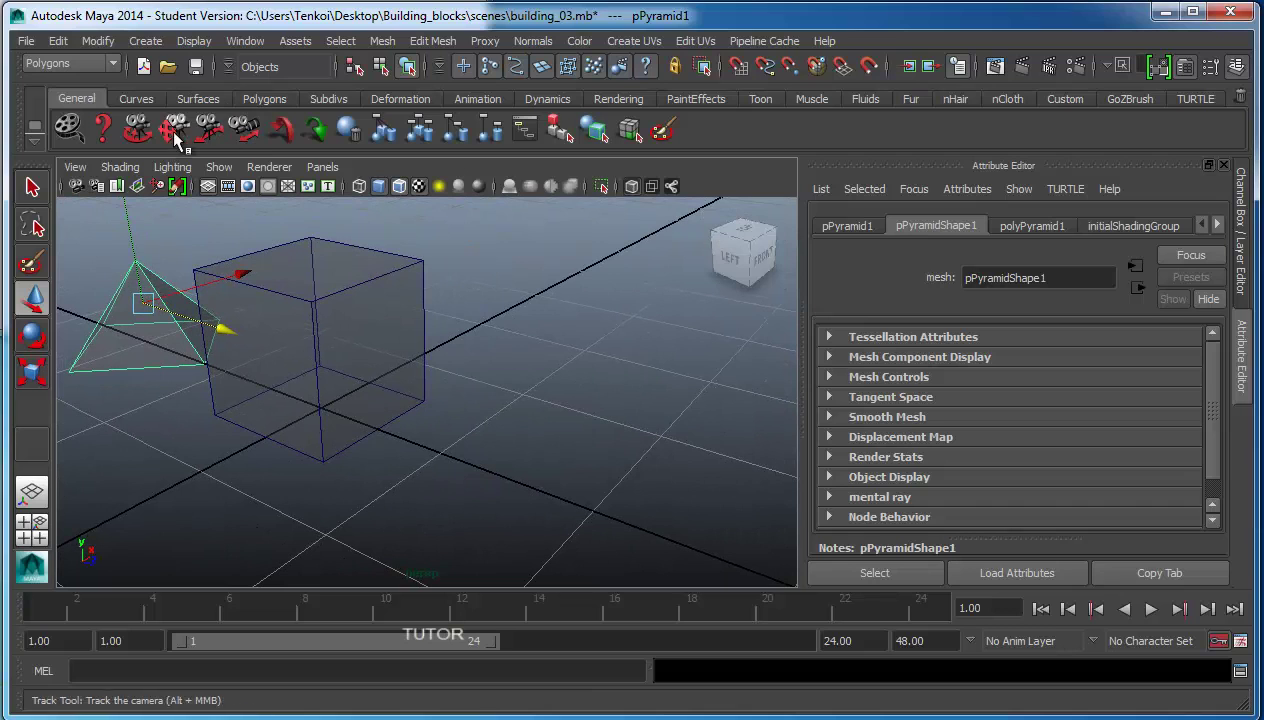
left_click(155, 46)
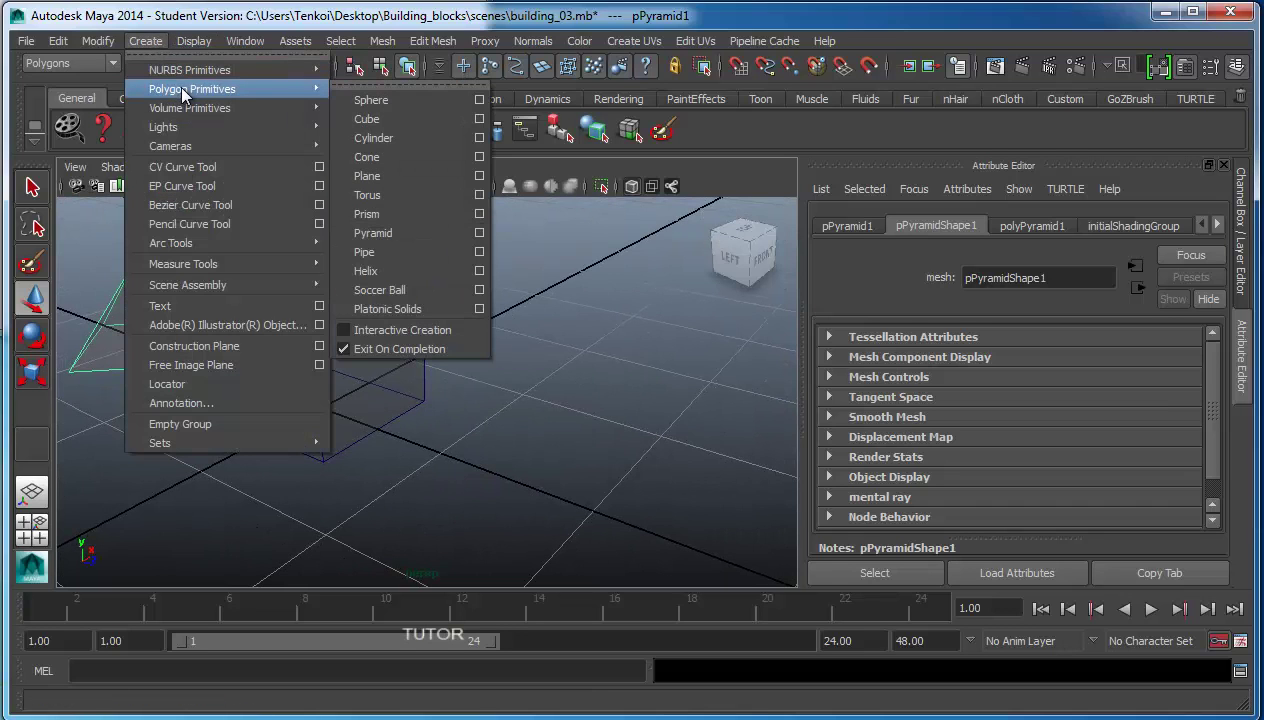
- Create a polygon sphere and switch to the four-view layout framed on it
left_click(369, 100)
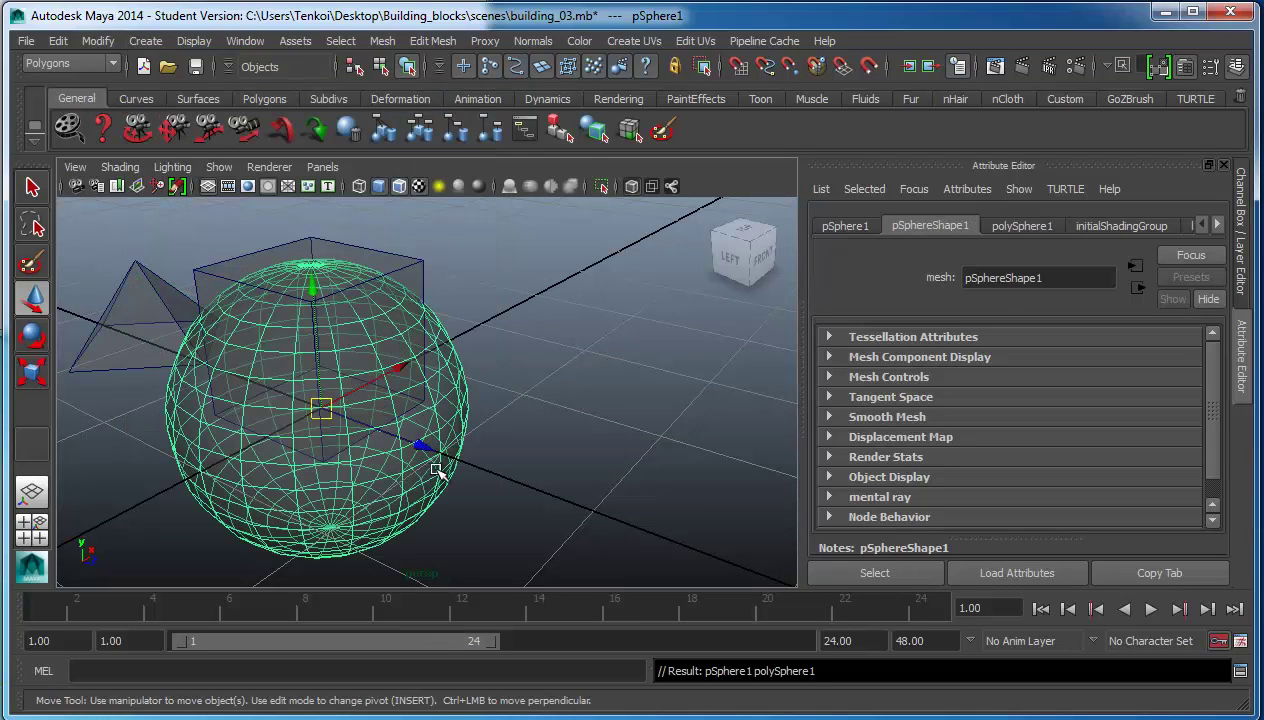
mouse_move(437, 470)
left_mouse_down("alt")
mouse_move(519, 471)
mouse_move(649, 525)
mouse_move(516, 412)
mouse_move(425, 447)
mouse_move(536, 457)
mouse_move(389, 451)
mouse_move(528, 460)
mouse_move(717, 423)
mouse_move(705, 494)
mouse_move(690, 500)
left_mouse_up("alt")
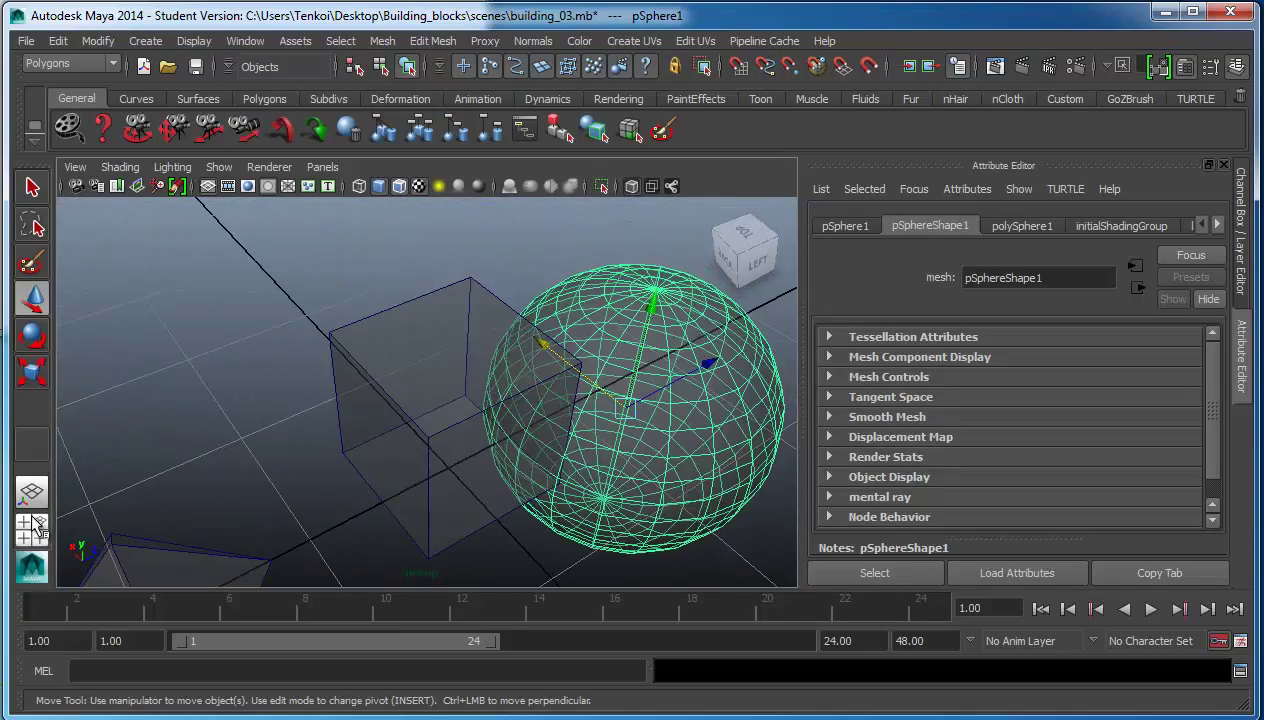
left_click(38, 530)
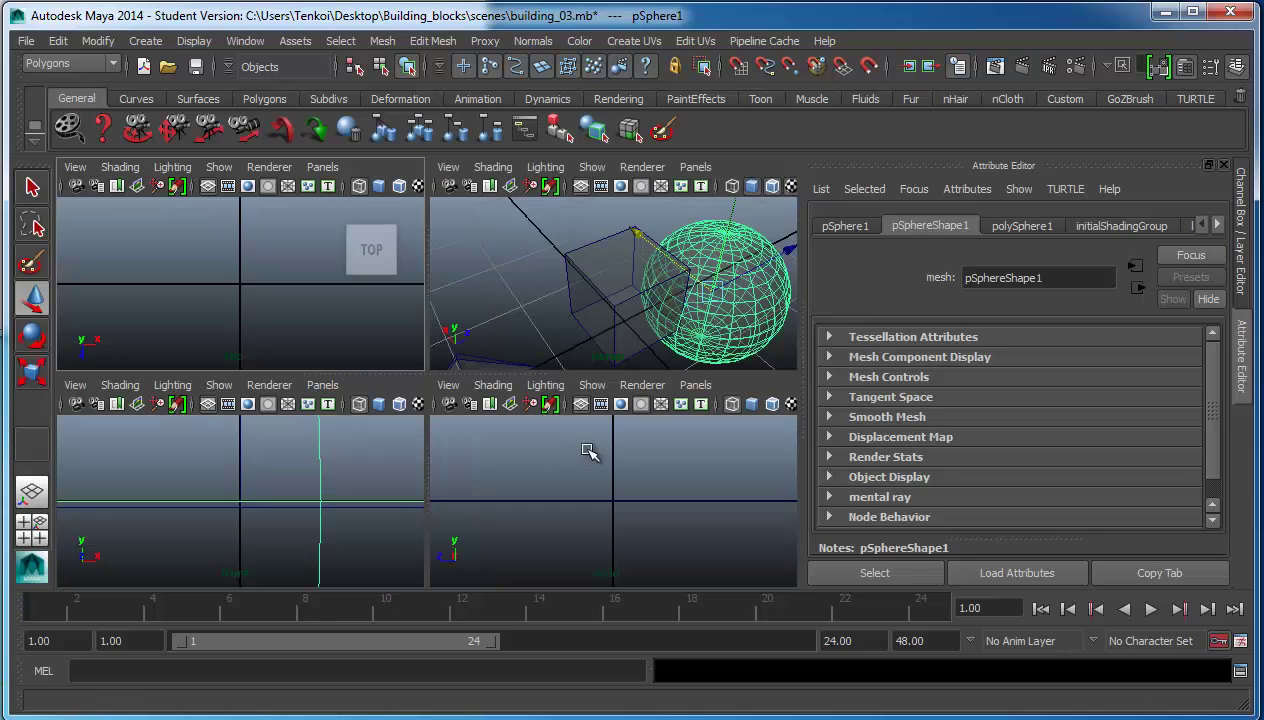
mouse_move(659, 296)
left_mouse_down("alt")
mouse_move(584, 282)
mouse_move(587, 248)
mouse_move(700, 285)
left_mouse_up("alt")
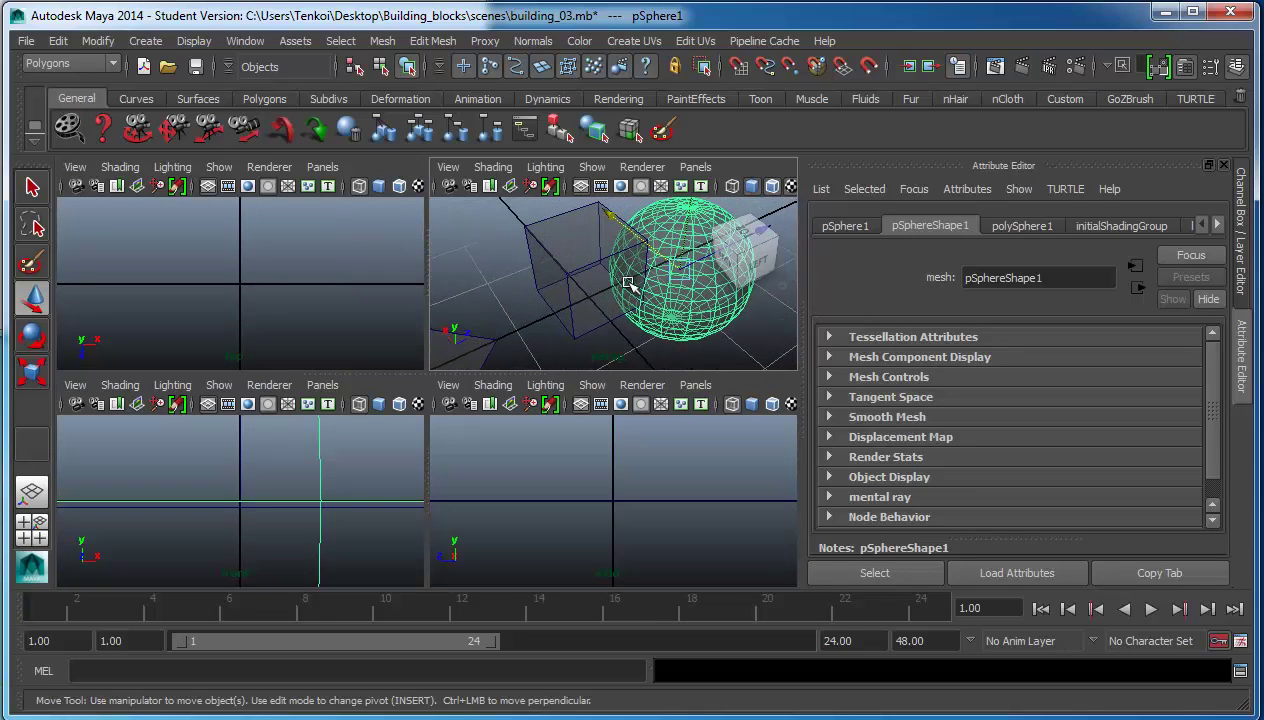
key("f")
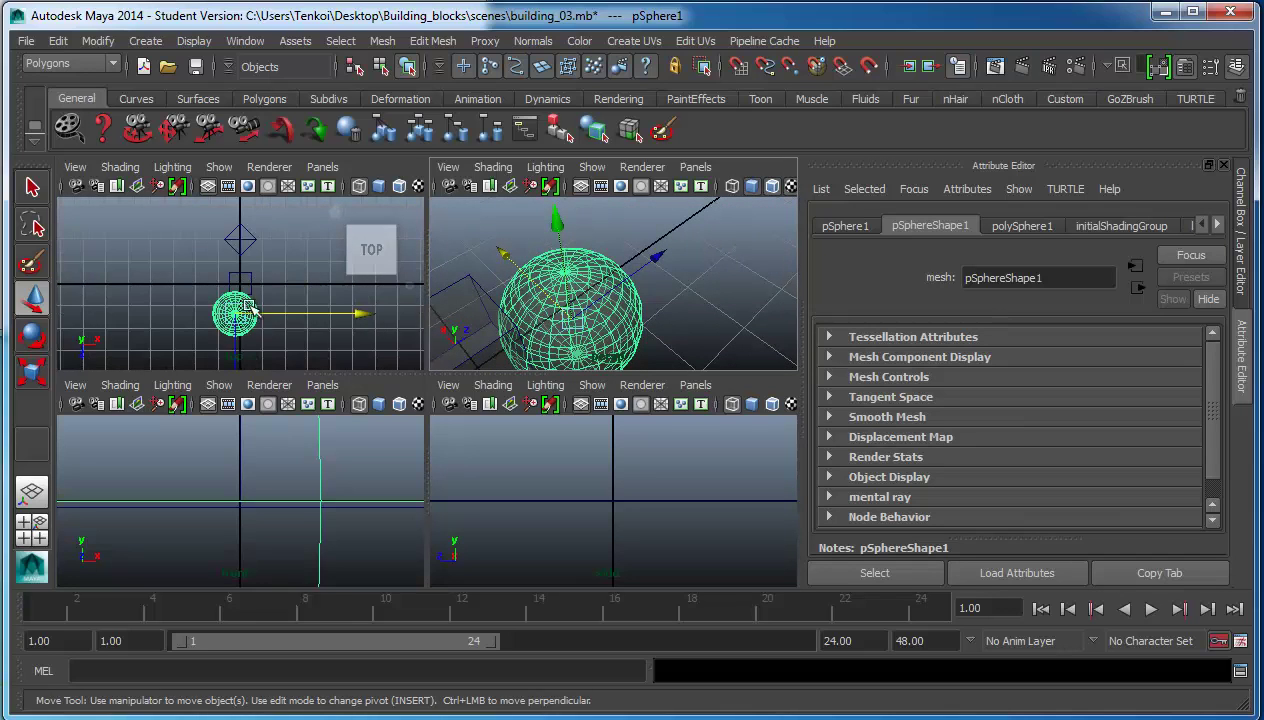
- Move the sphere back along Z and raise it onto the grid
middle_click_drag(250, 315, 247, 272, "alt")
mouse_move(241, 287)
left_mouse_down()
mouse_move(249, 313)
mouse_move(301, 281)
left_mouse_up()
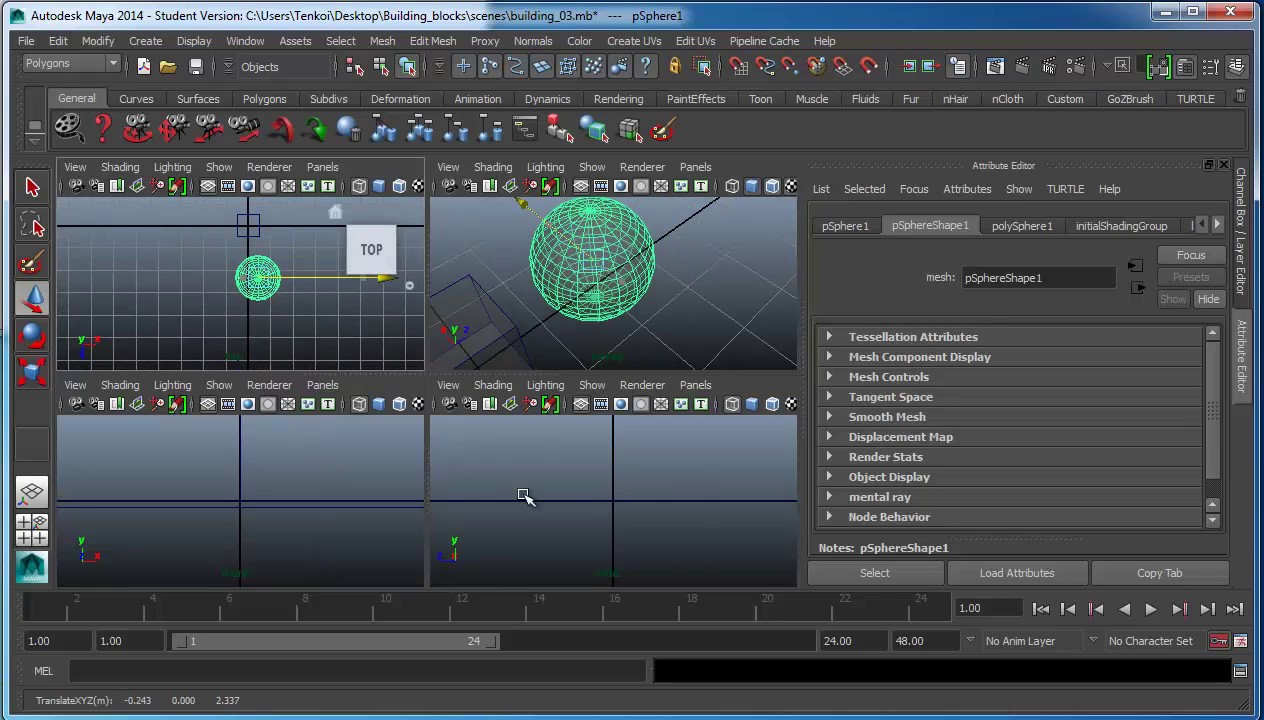
key("f")
left_click_drag(566, 477, 566, 470)
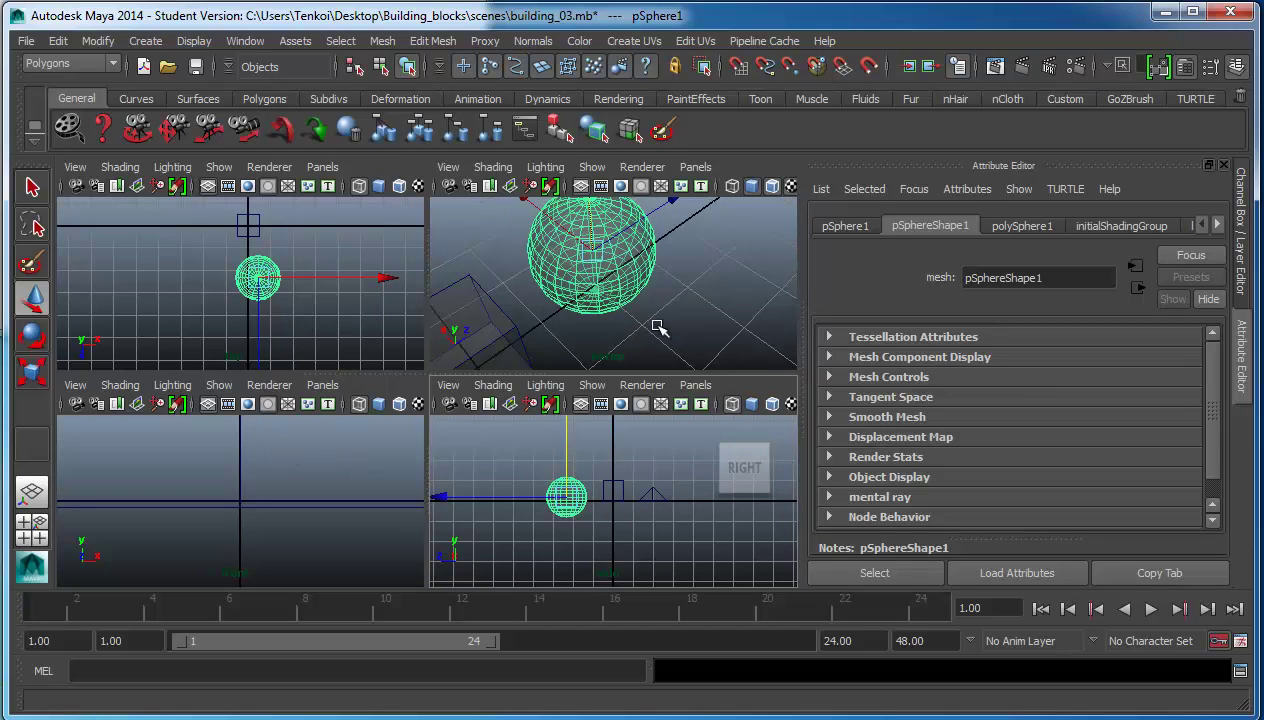
scroll(655, 326, "down", 5)
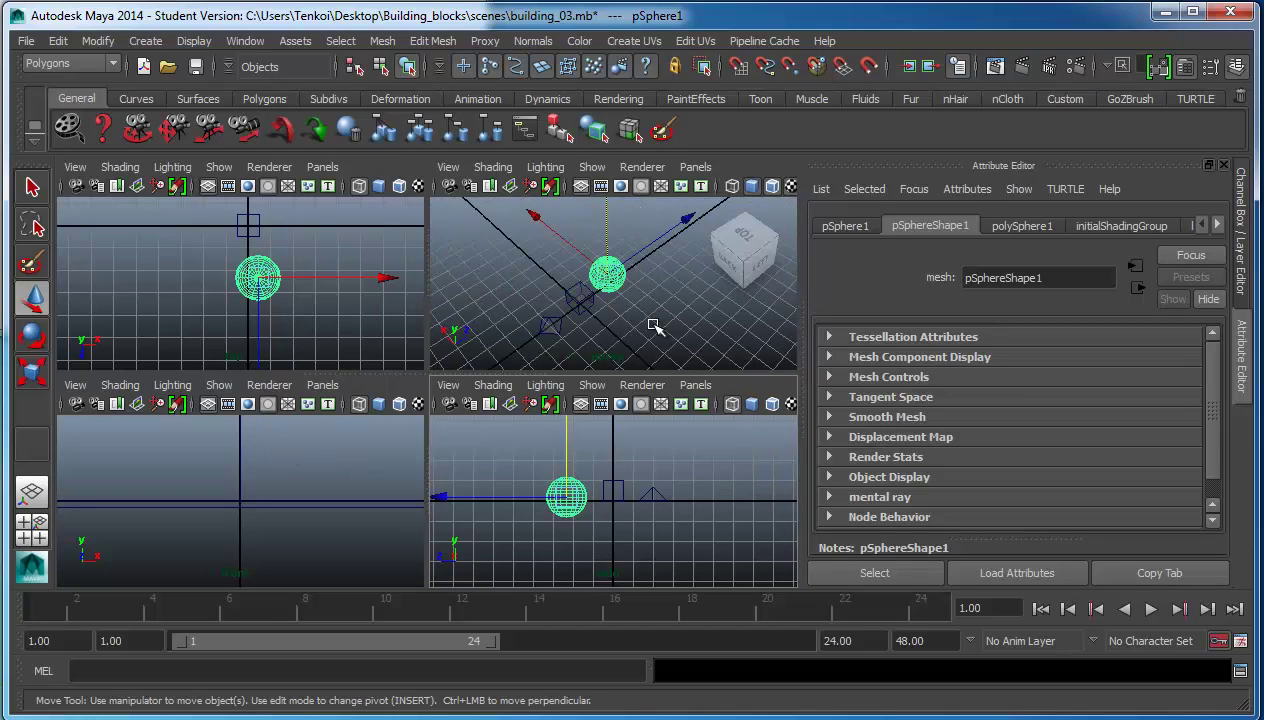
left_click(137, 44)
mouse_move(192, 89)
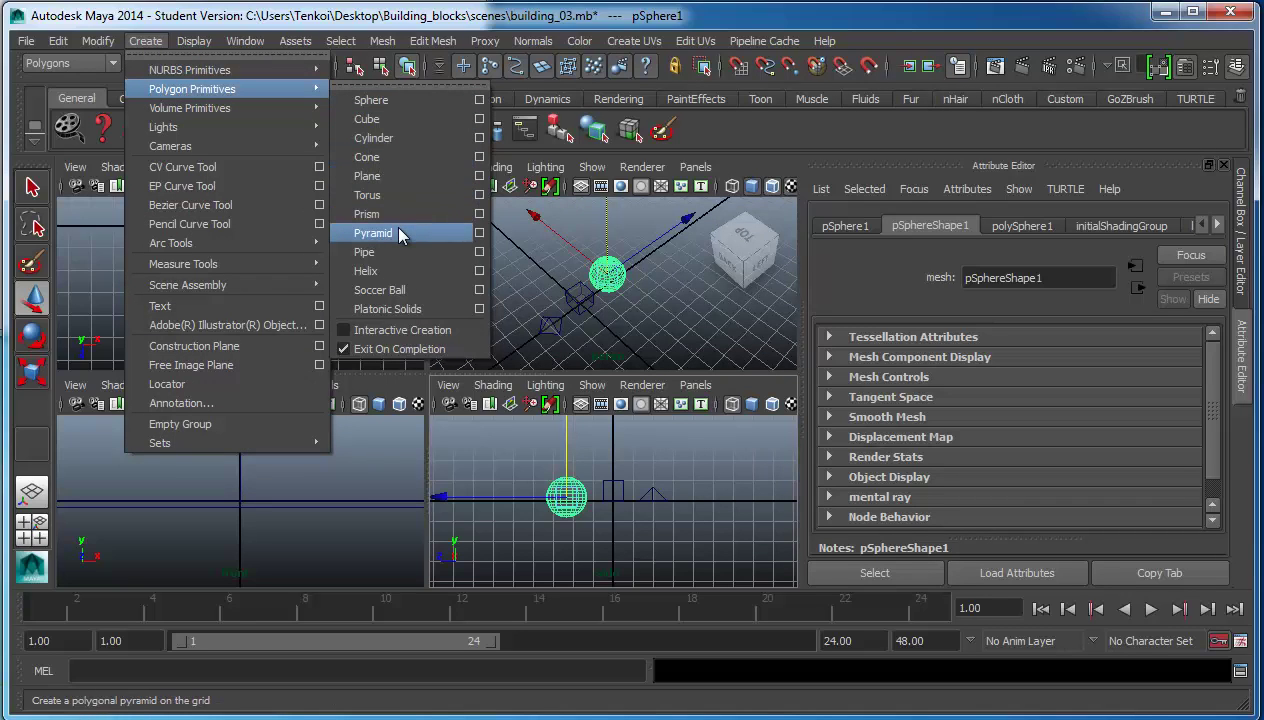
- Create a polygon cylinder, push it along Z past the sphere and lift it onto the grid
left_click(399, 138)
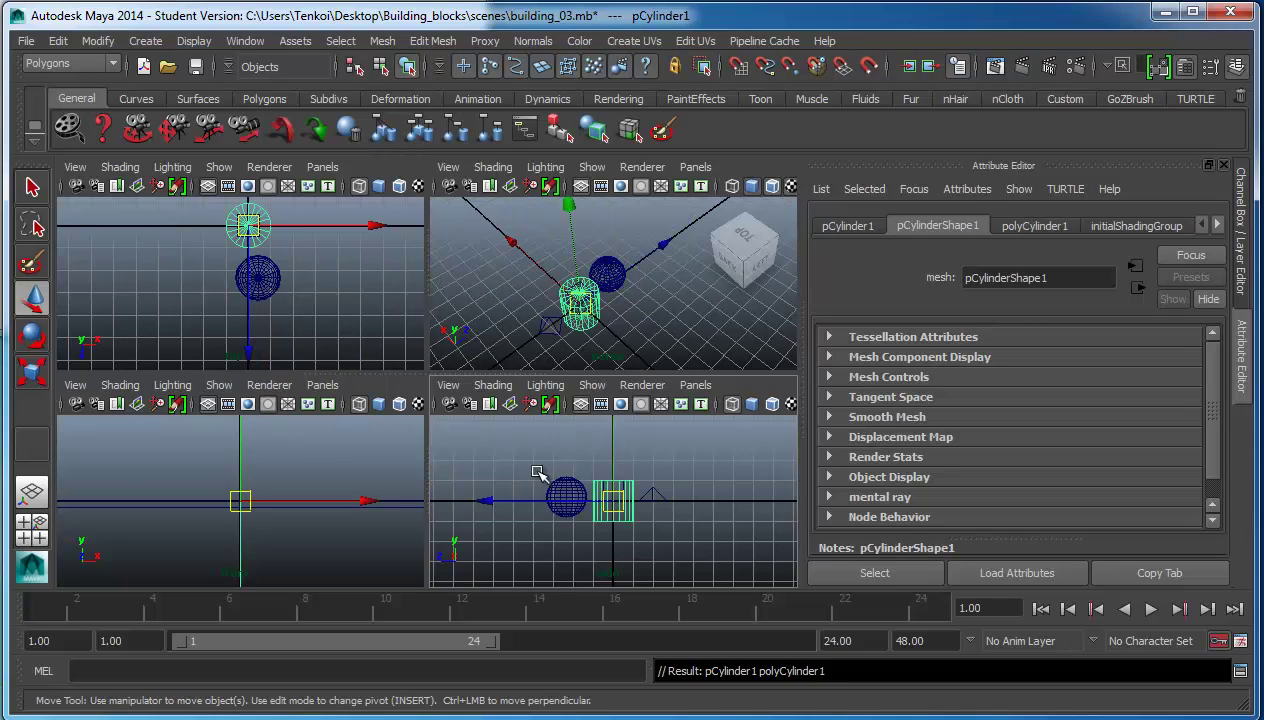
scroll(615, 283, "up", 1)
scroll(612, 283, "up", 3)
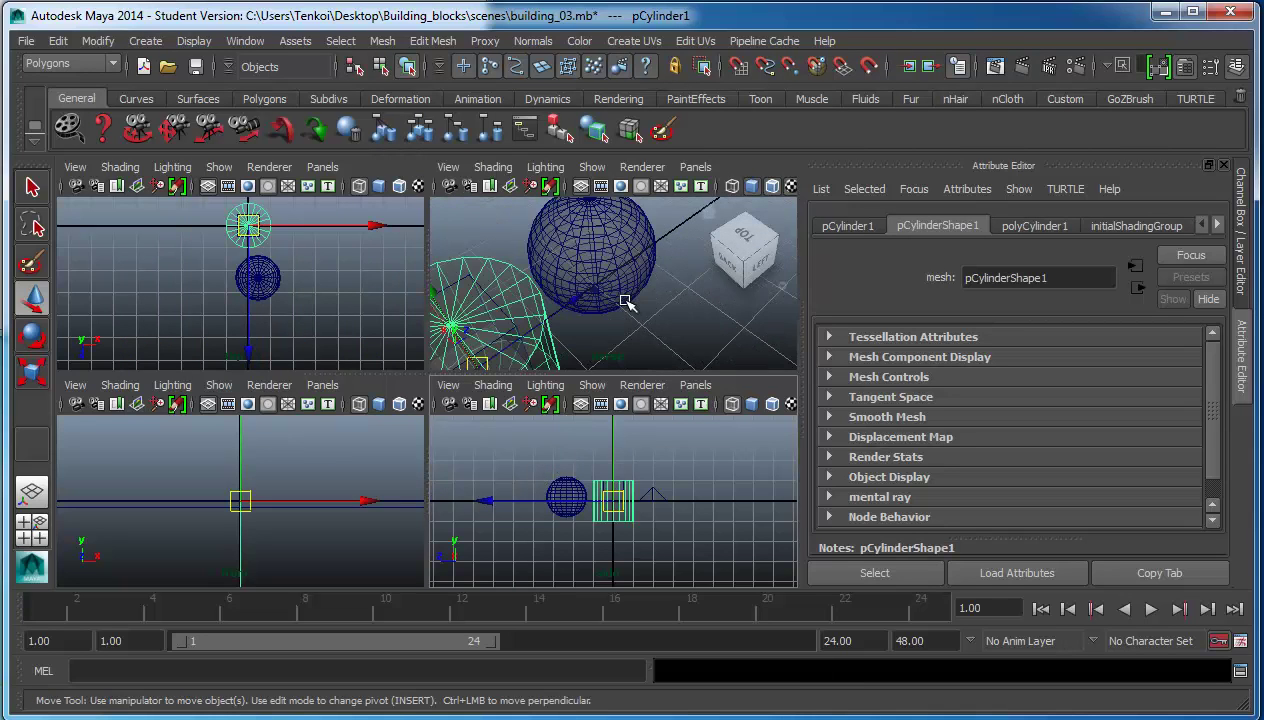
scroll(608, 283, "down", 3)
left_click_drag(604, 283, 738, 194)
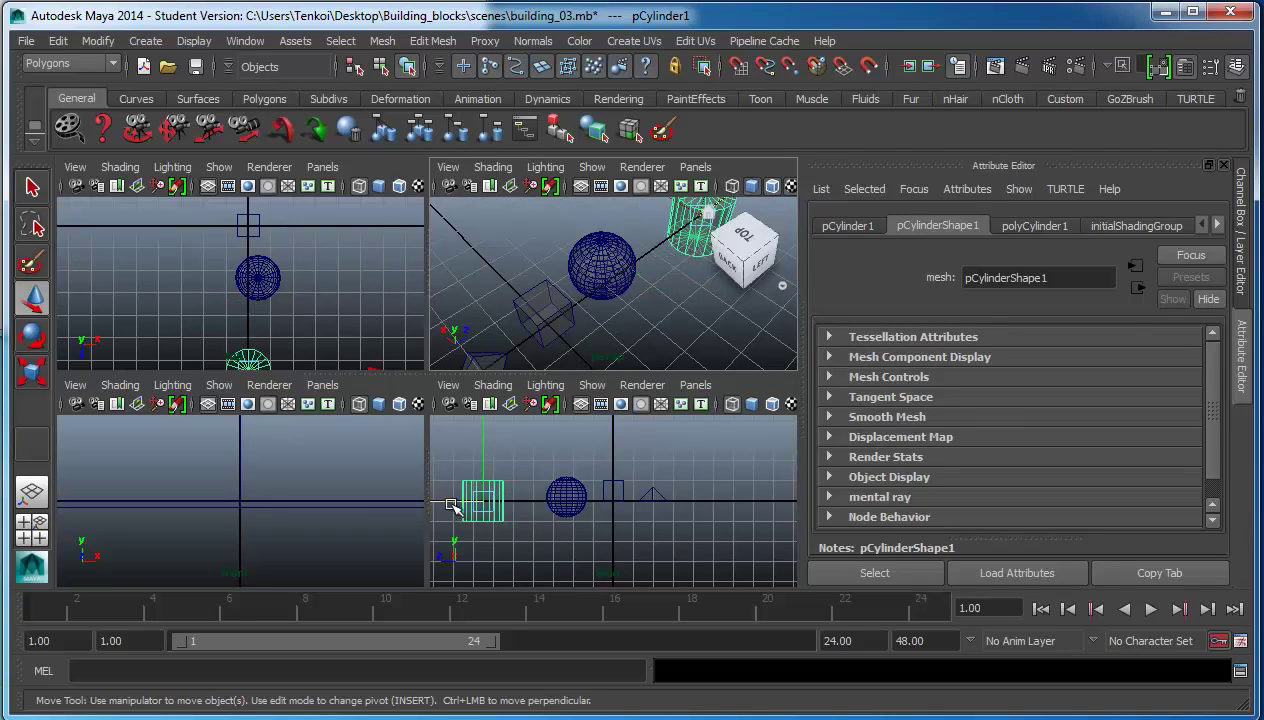
left_click_drag(490, 470, 482, 444)
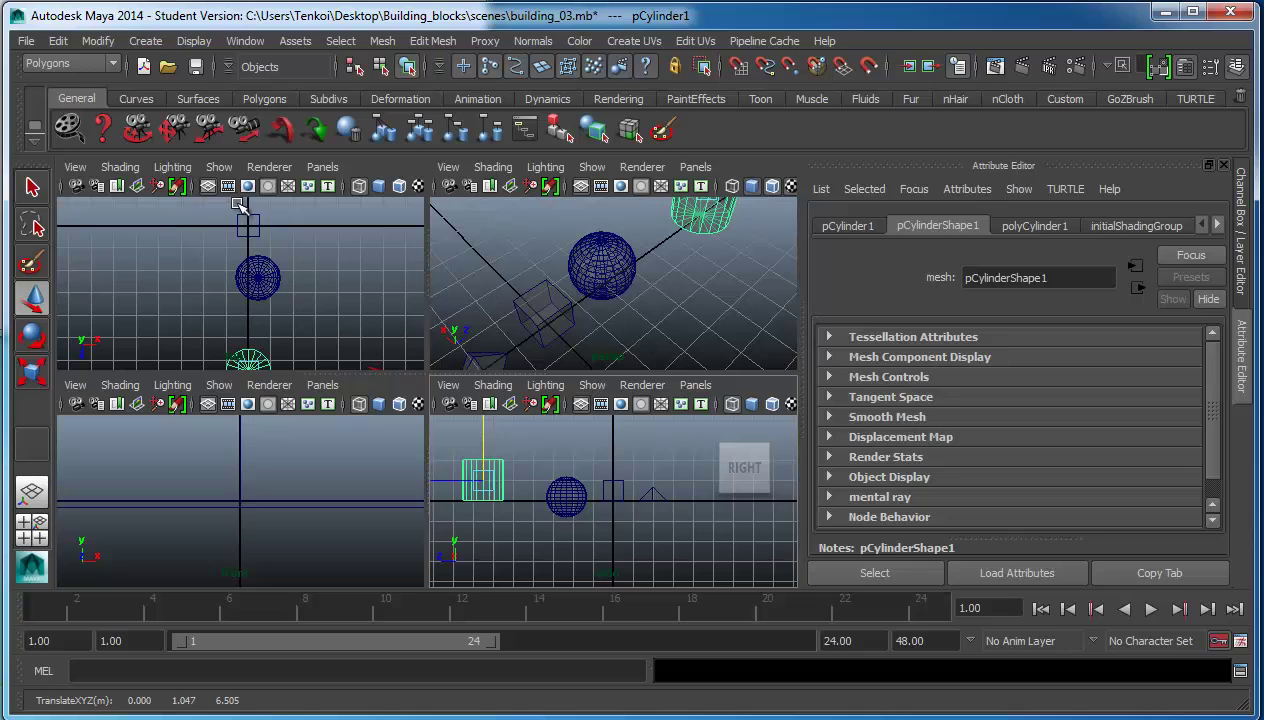
left_click(146, 42)
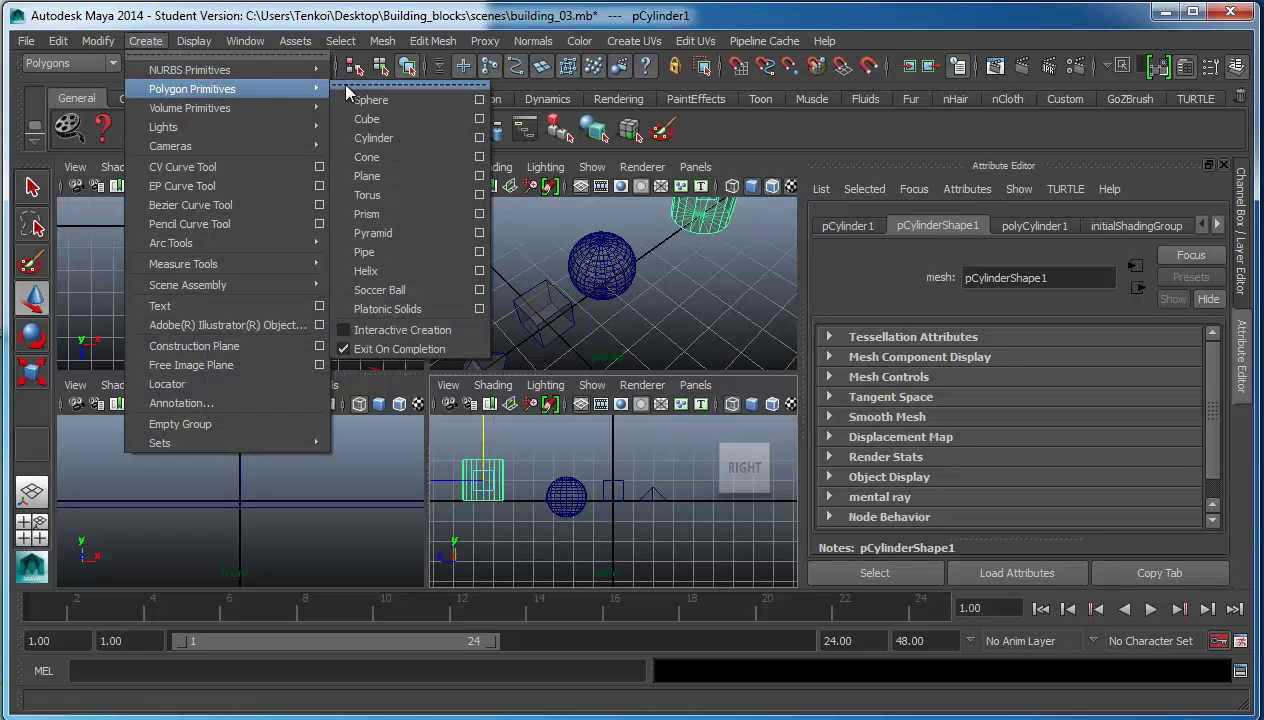
- Create a polygon cone and raise it about one unit onto the grid at the row's end
left_click(397, 159)
mouse_move(613, 483)
left_mouse_down()
mouse_move(614, 462)
mouse_move(397, 469)
left_mouse_up()
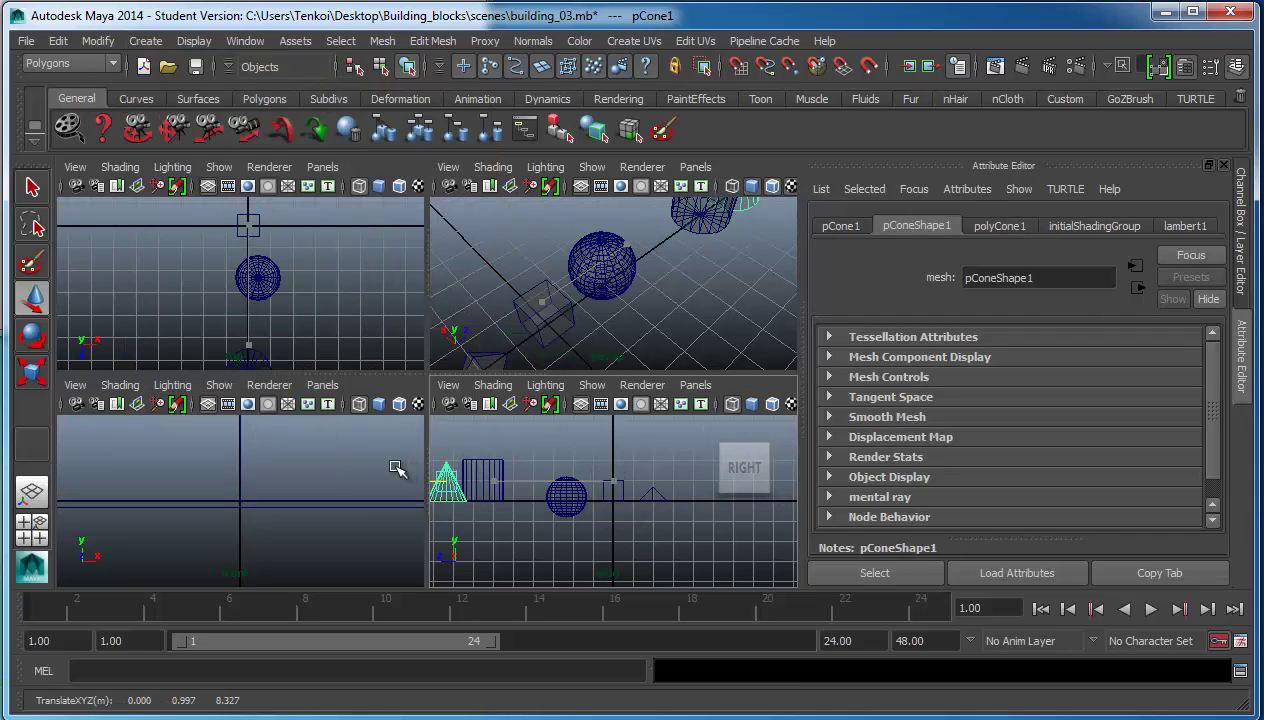
left_click_drag(615, 330, 652, 287, "alt")
scroll(652, 287, "up", 5)
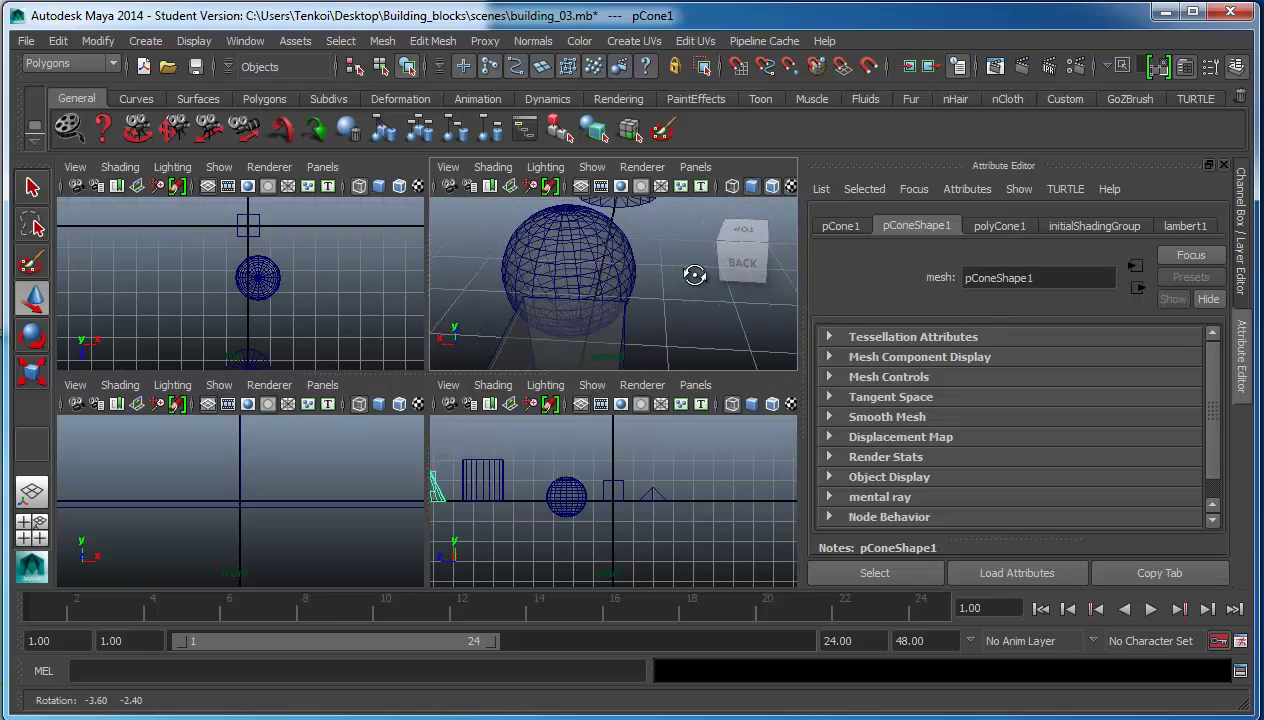
scroll(652, 283, "down", 3)
scroll(640, 295, "down", 3)
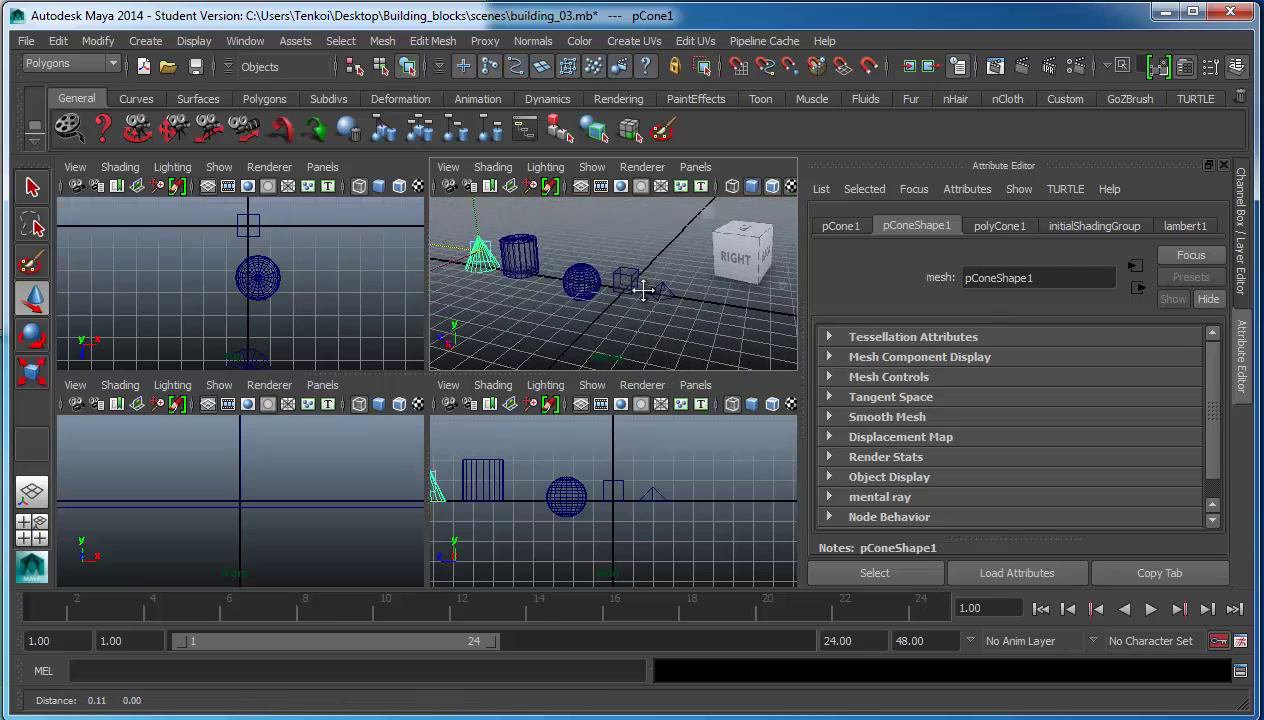
left_click_drag(700, 298, 698, 310, "alt")
scroll(677, 320, "up", 3)
scroll(545, 302, "down", 3)
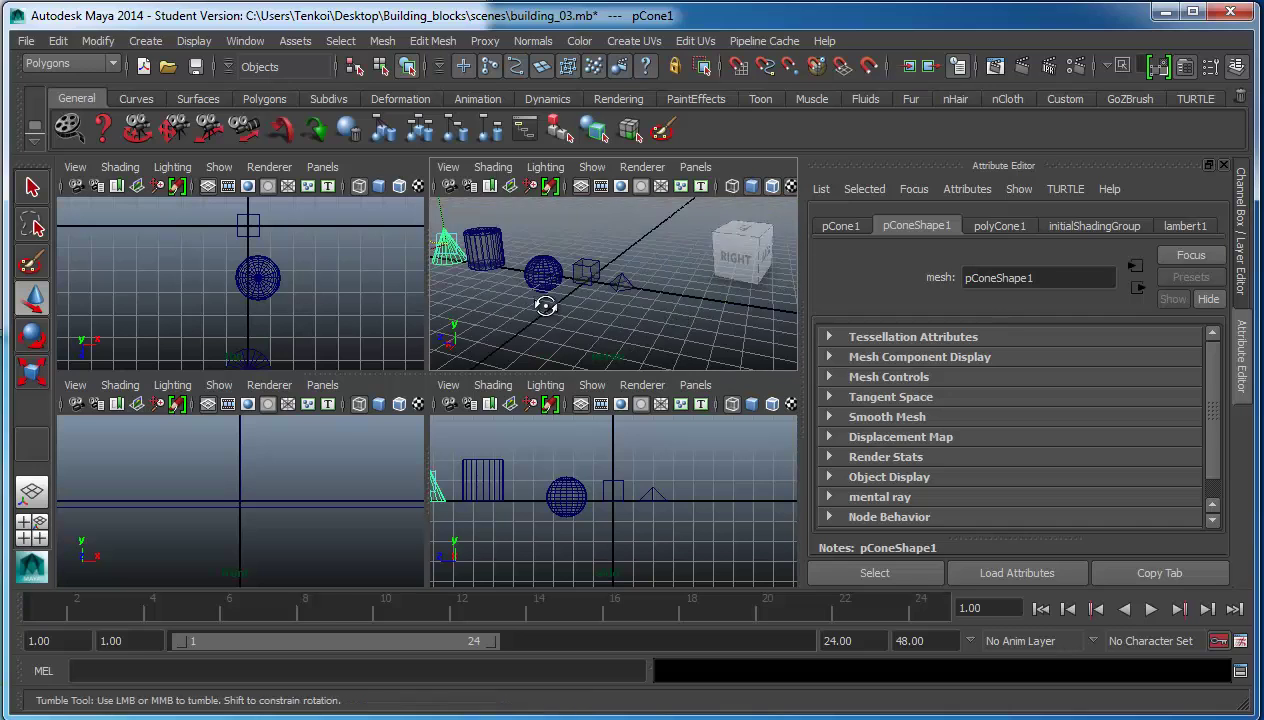
mouse_move(545, 302)
left_mouse_down("alt")
mouse_move(637, 294)
mouse_move(550, 296)
mouse_move(598, 303)
left_mouse_up("alt")
middle_click_drag(598, 303, 638, 303, "alt")
- Nudge the cylinder slightly, select the pyramid, and return to a single perspective view
key("w")
left_click(589, 280)
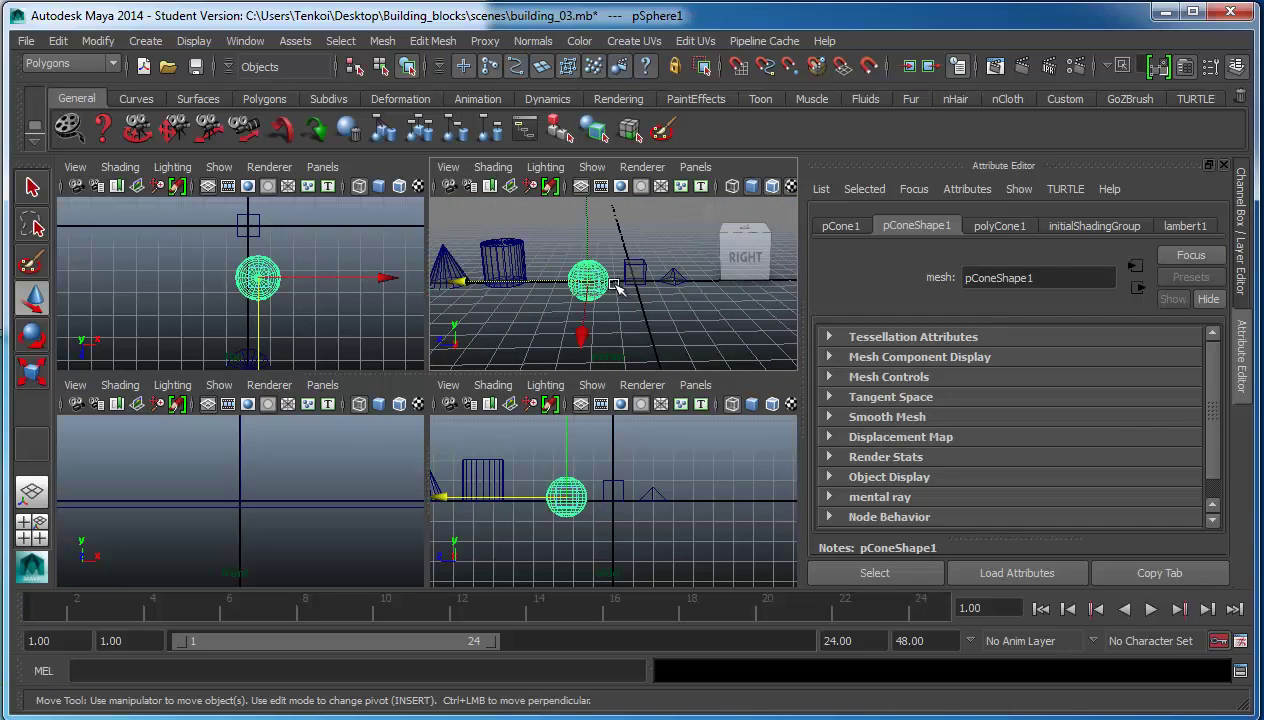
left_click(517, 263)
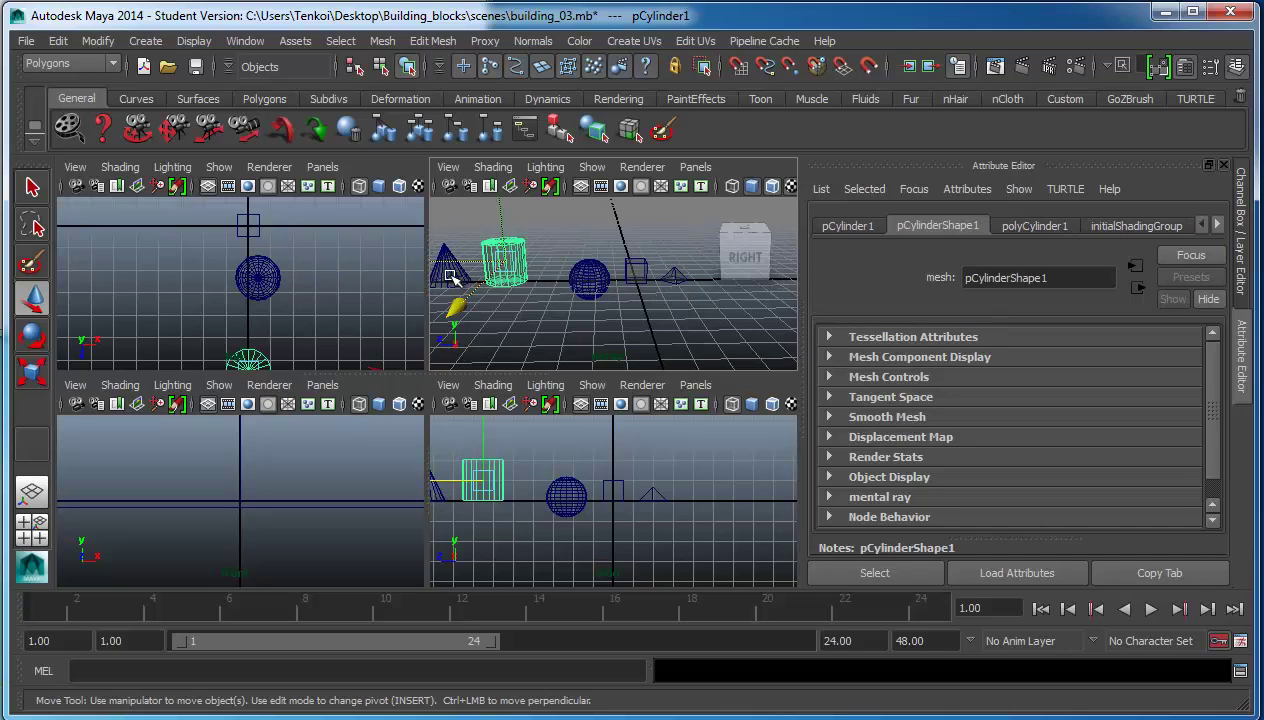
left_click_drag(460, 262, 474, 262)
right_click_drag(700, 300, 451, 330, "alt")
left_click(534, 293)
mouse_move(534, 293)
left_mouse_down("alt")
mouse_move(649, 310)
mouse_move(566, 316)
mouse_move(705, 319)
mouse_move(676, 317)
left_mouse_up("alt")
key("space")
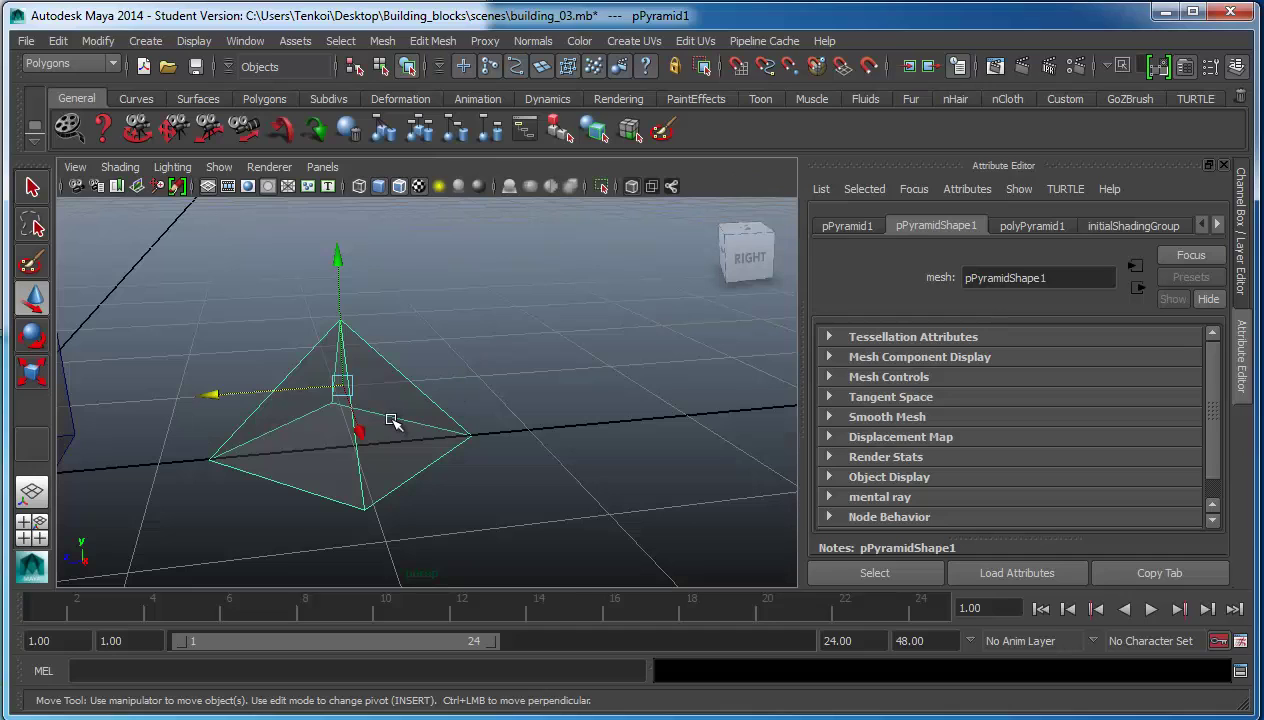
- Push the pyramid further back along the row and drop its pivot to the base centre
mouse_move(393, 415)
middle_mouse_down()
mouse_move(542, 395)
mouse_move(520, 383)
middle_mouse_up()
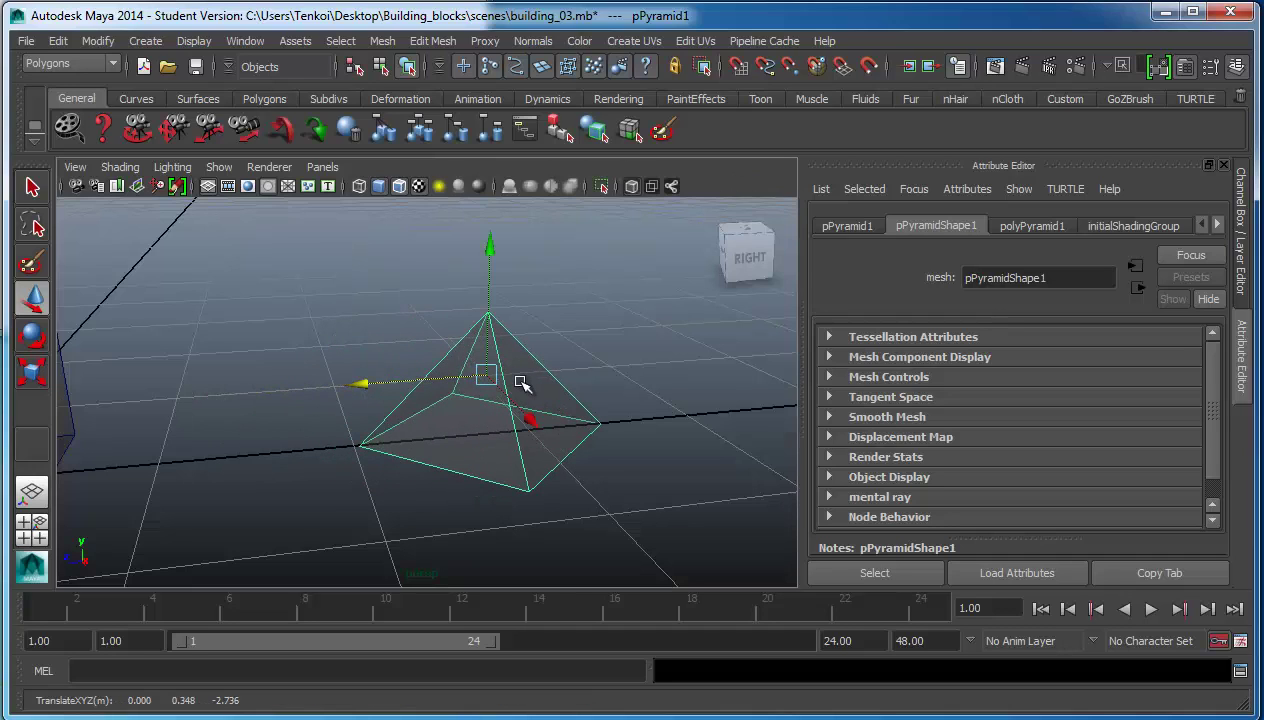
key("Insert")
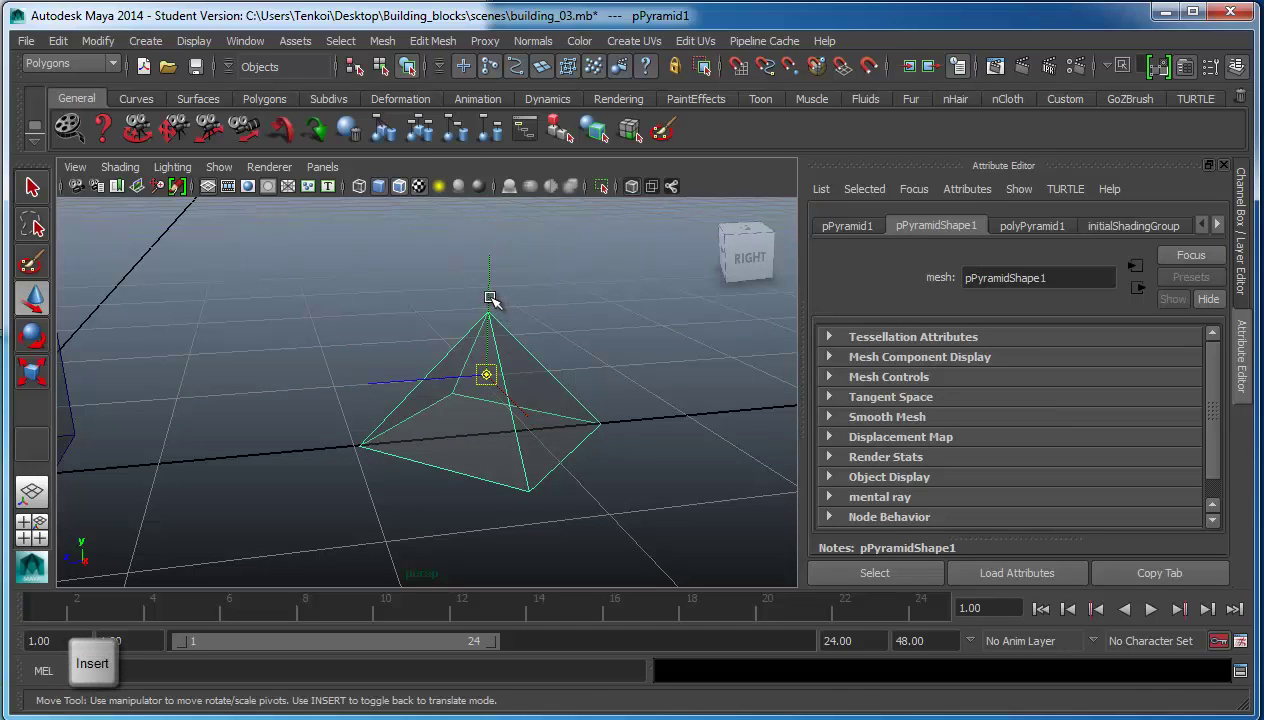
left_click_drag(490, 289, 490, 322)
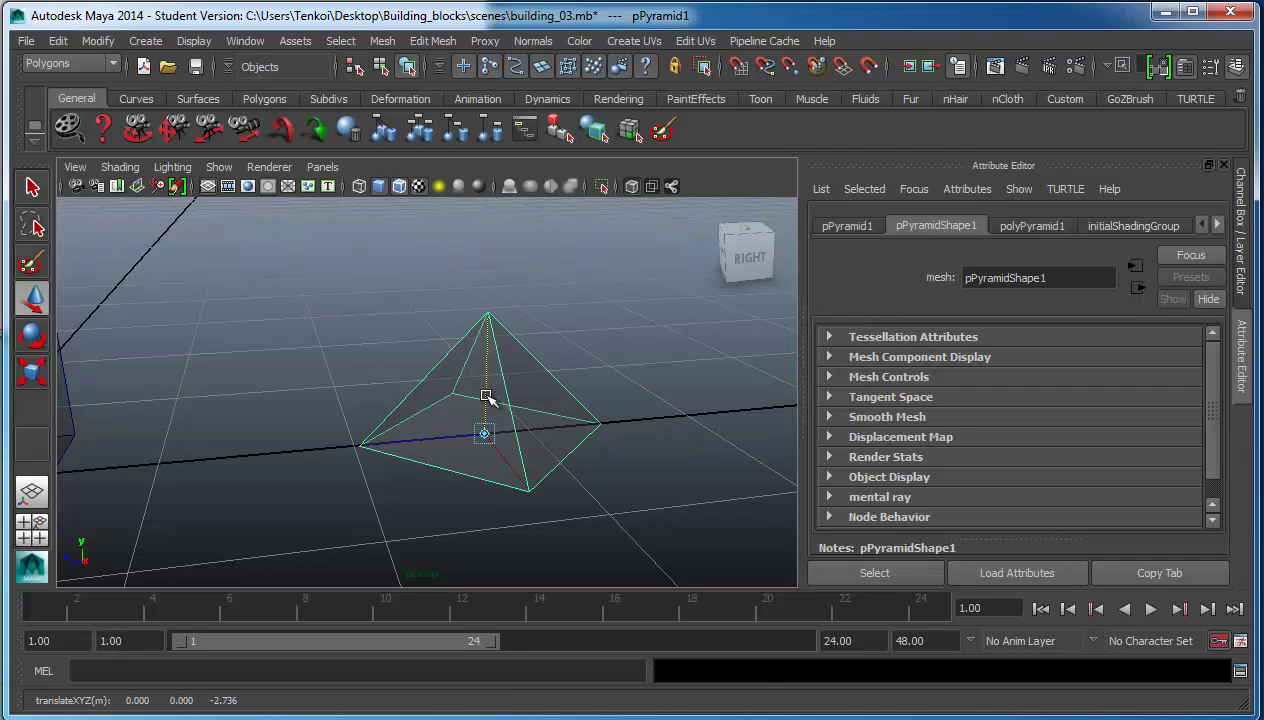
key("Insert")
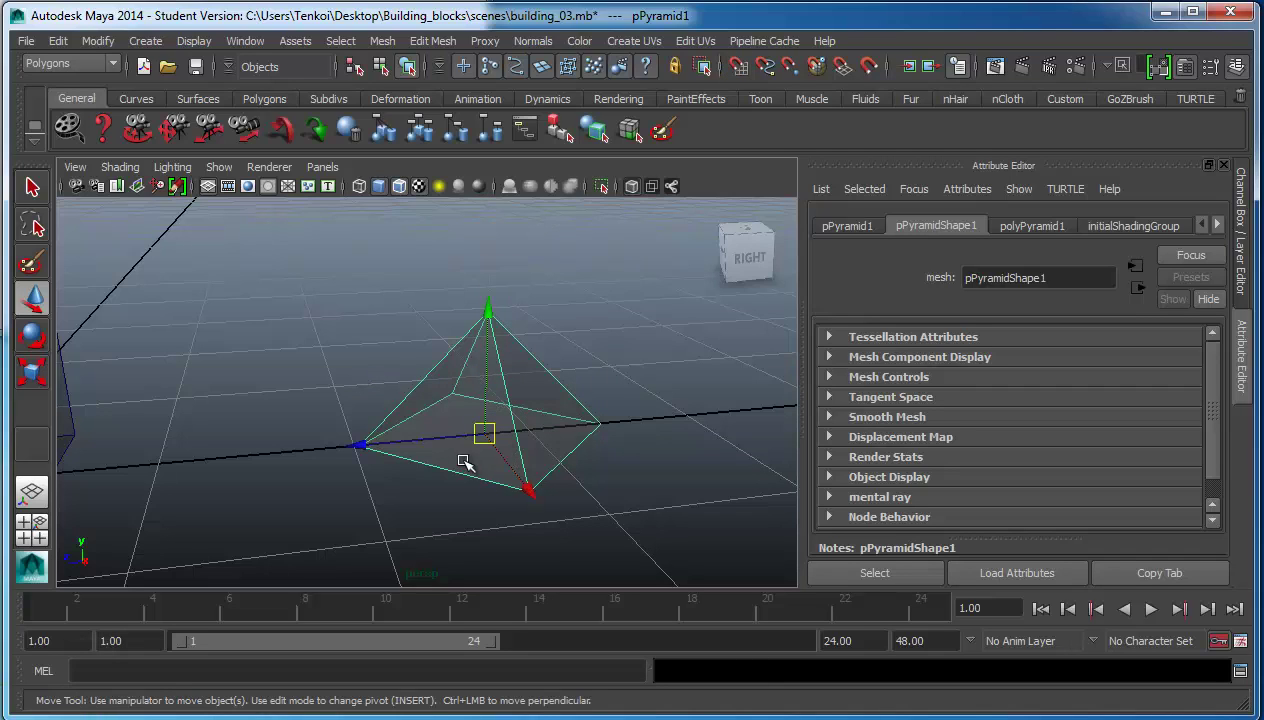
mouse_move(463, 461)
left_mouse_down("alt")
mouse_move(274, 460)
mouse_move(446, 468)
left_mouse_up("alt")
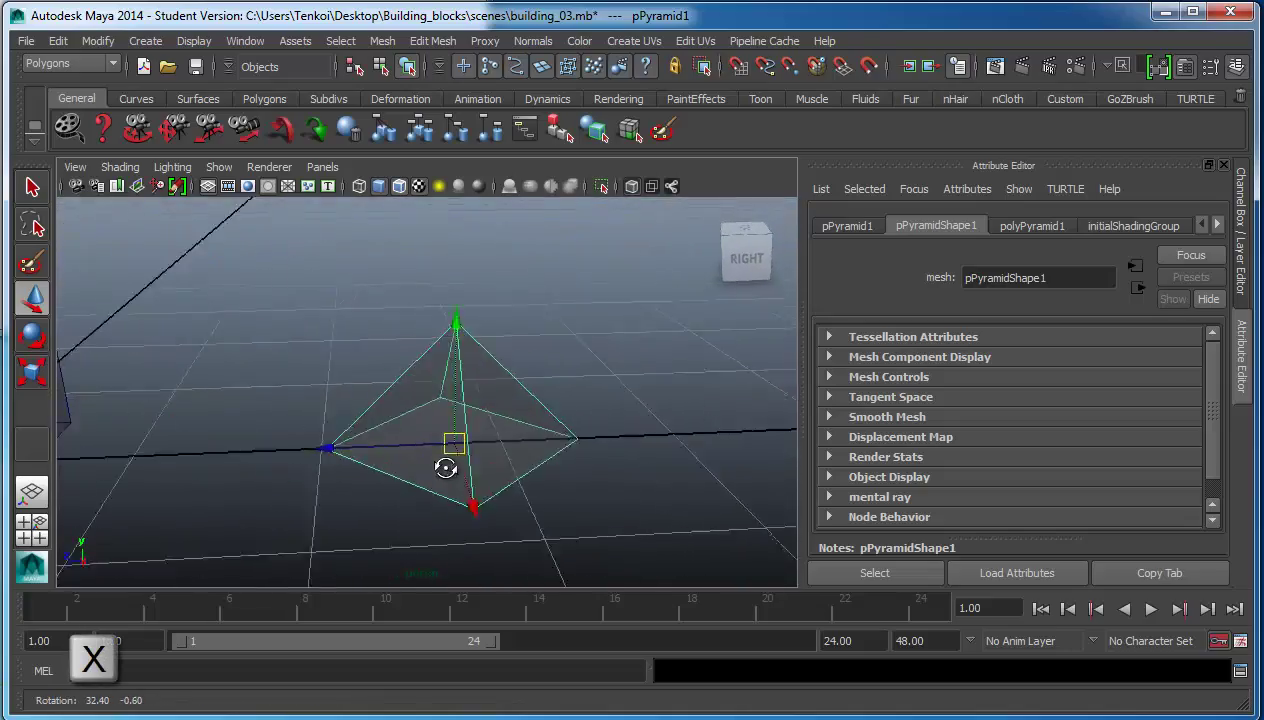
mouse_move(446, 468)
right_mouse_down("alt")
mouse_move(330, 418)
mouse_move(508, 378)
mouse_move(327, 418)
mouse_move(431, 376)
mouse_move(519, 398)
right_mouse_up("alt")
left_click(516, 395)
mouse_move(516, 395)
left_mouse_down("alt")
mouse_move(413, 385)
mouse_move(395, 344)
mouse_move(584, 333)
mouse_move(420, 361)
left_mouse_up("alt")
- Snap the cylinder's pivot down to the centre of its base using Insert pivot editing
left_click(427, 366)
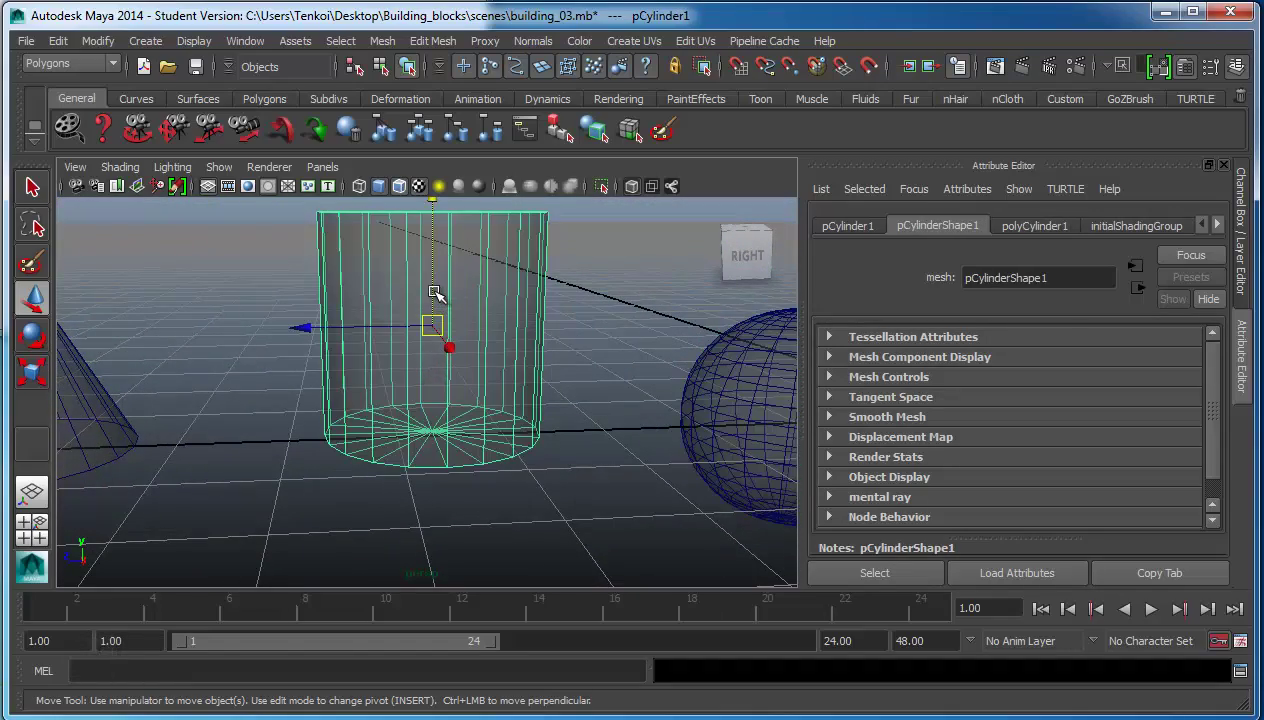
key("Insert")
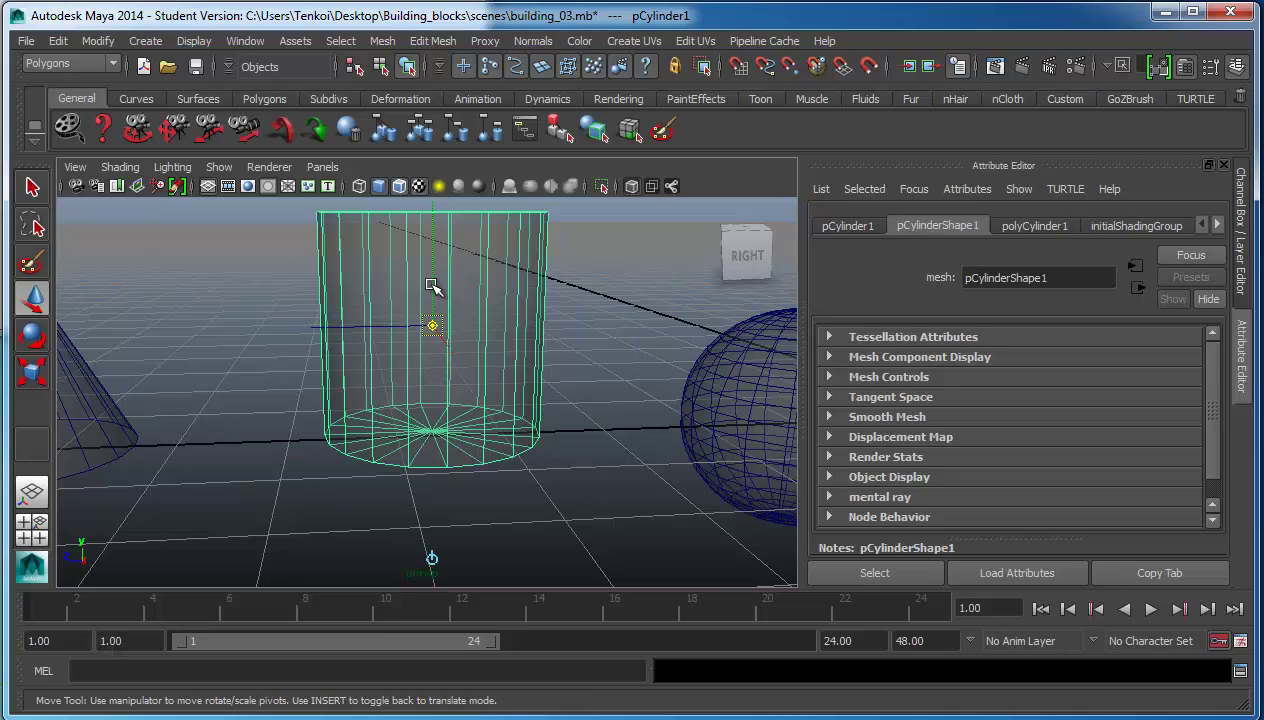
left_click(428, 282)
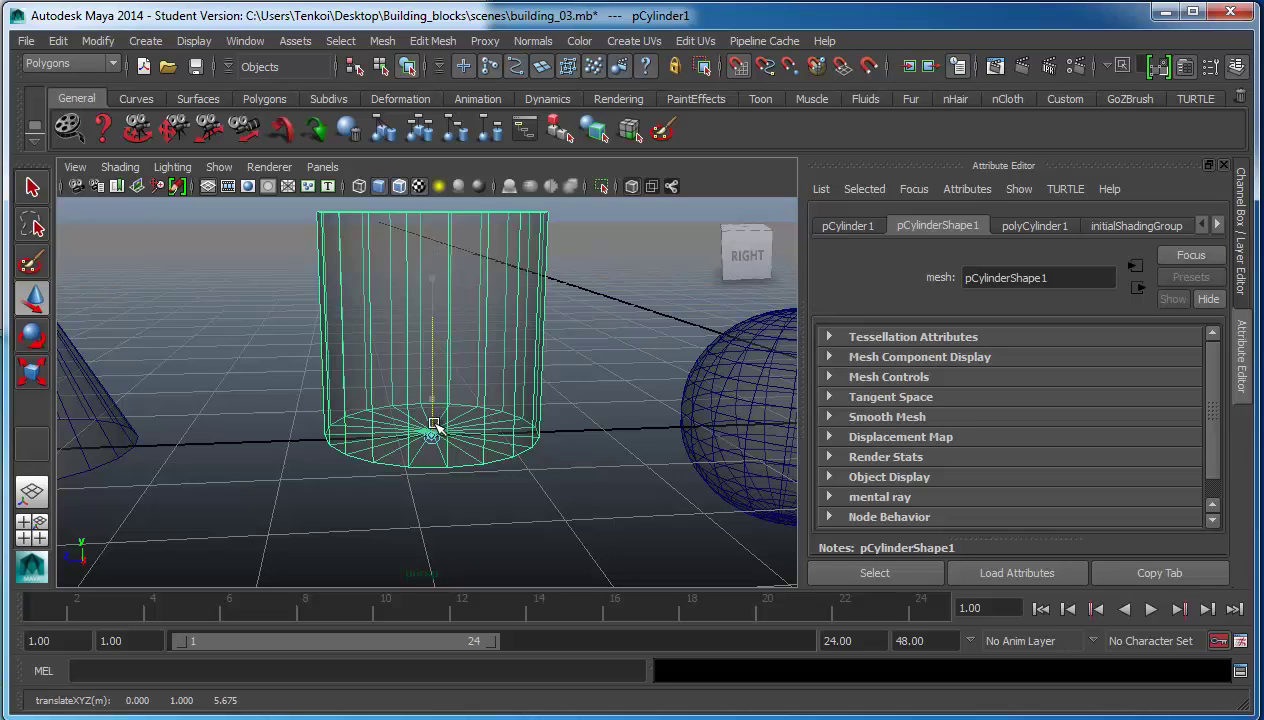
key("Insert")
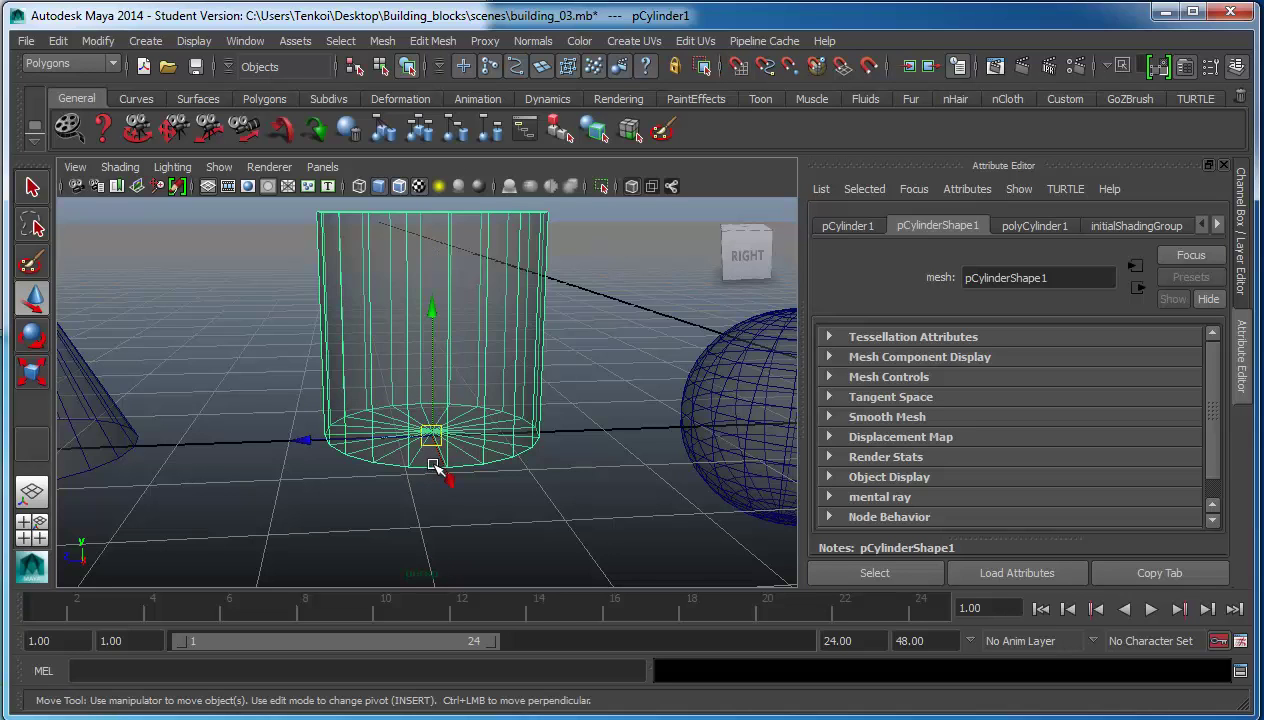
mouse_move(433, 465)
left_mouse_down("alt")
mouse_move(516, 457)
mouse_move(358, 443)
left_mouse_up("alt")
left_click(303, 385)
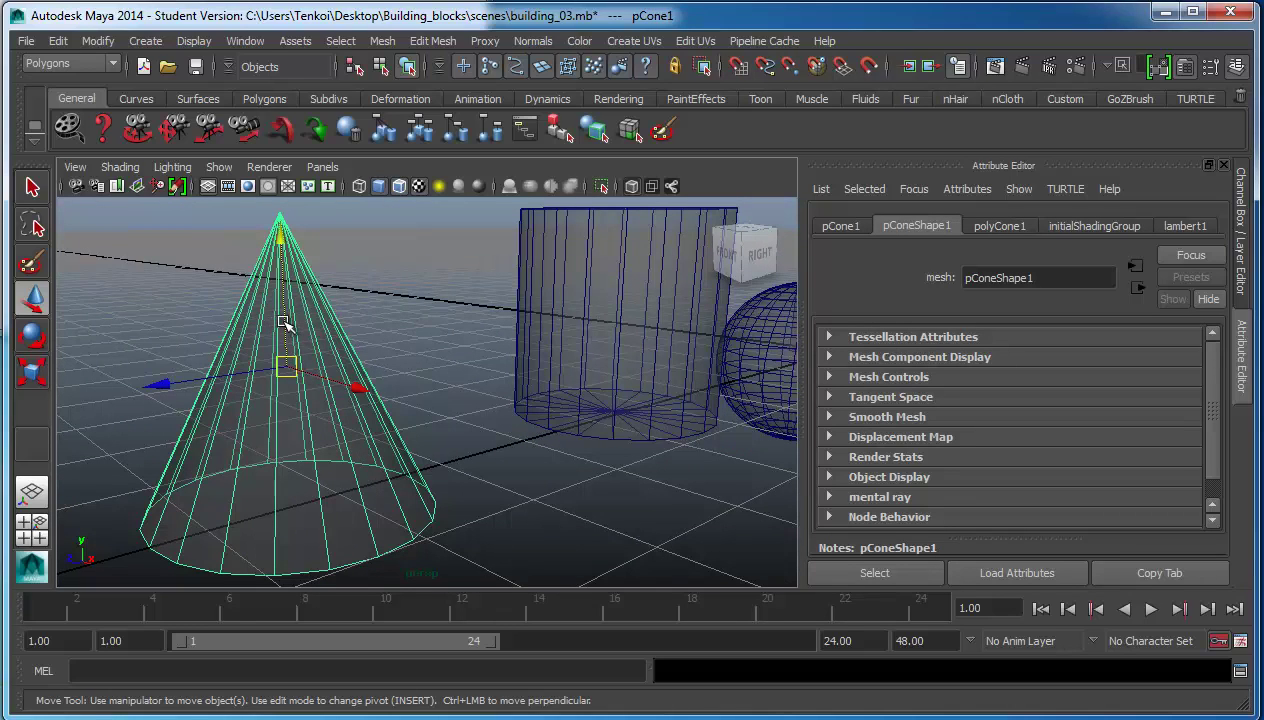
- Drop the cone's pivot to its base centre, then frame the full row of primitives
left_click_drag(284, 322, 284, 322)
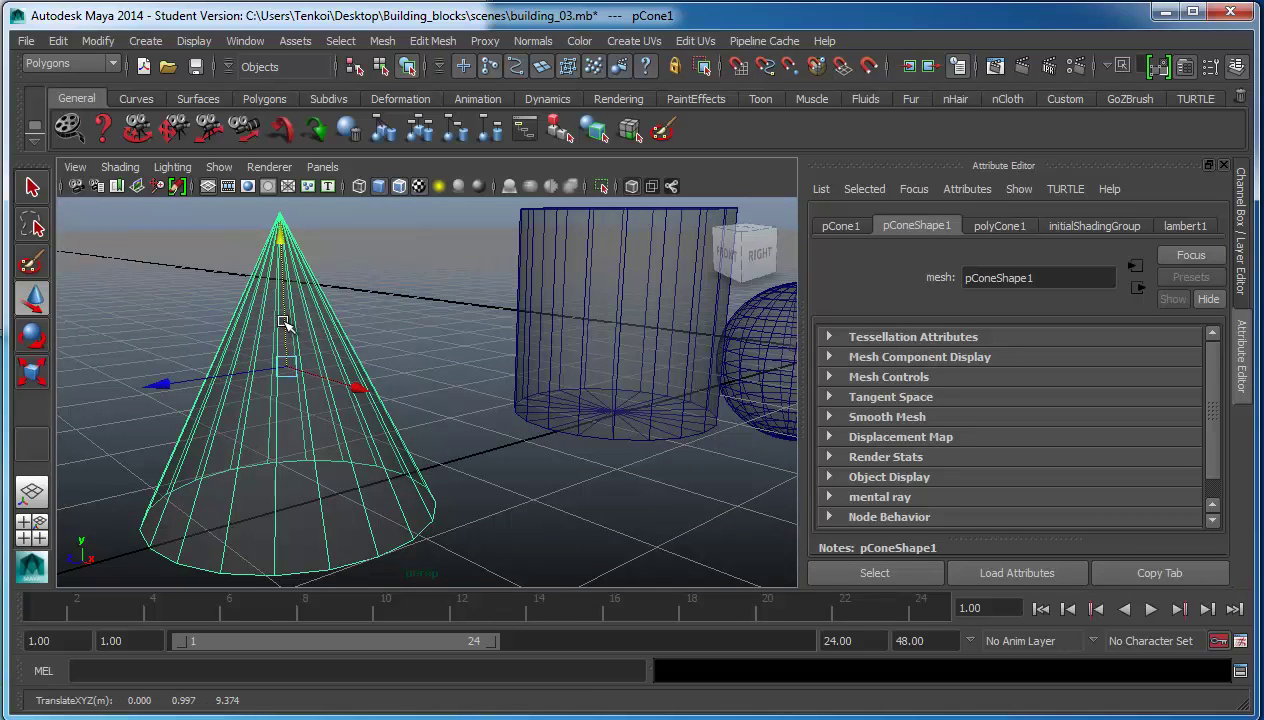
key("Insert")
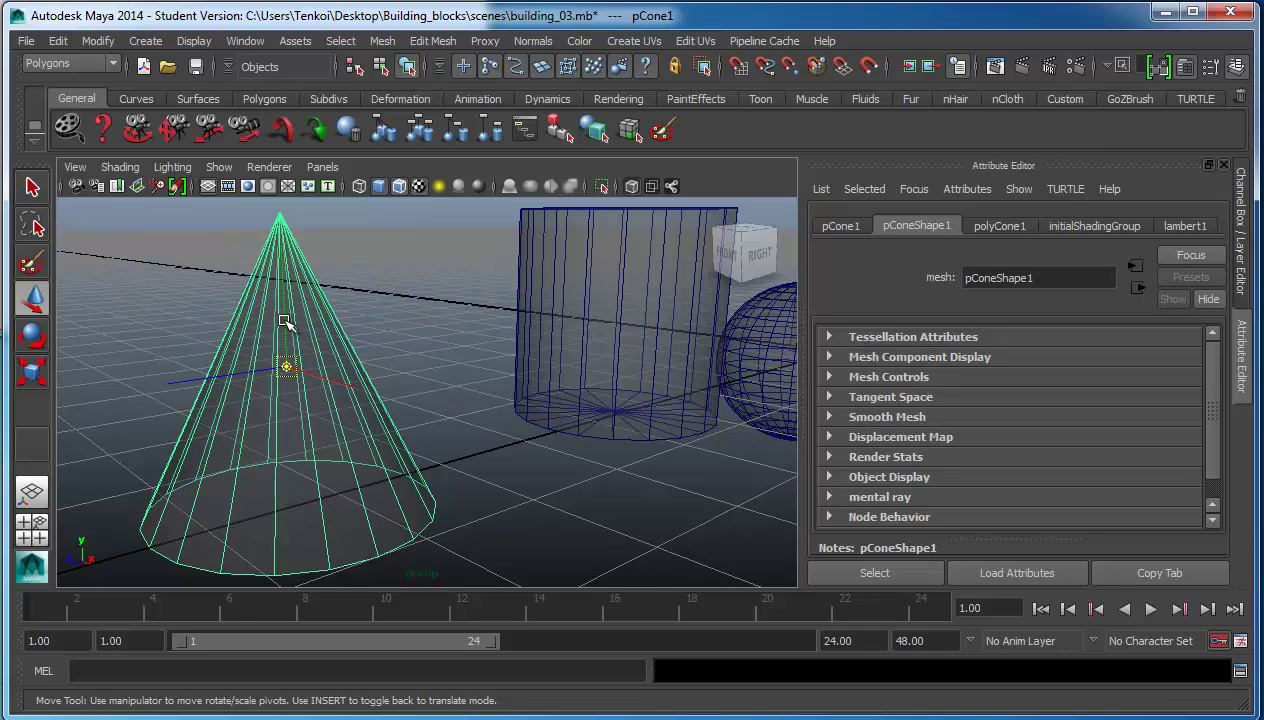
left_click(284, 322)
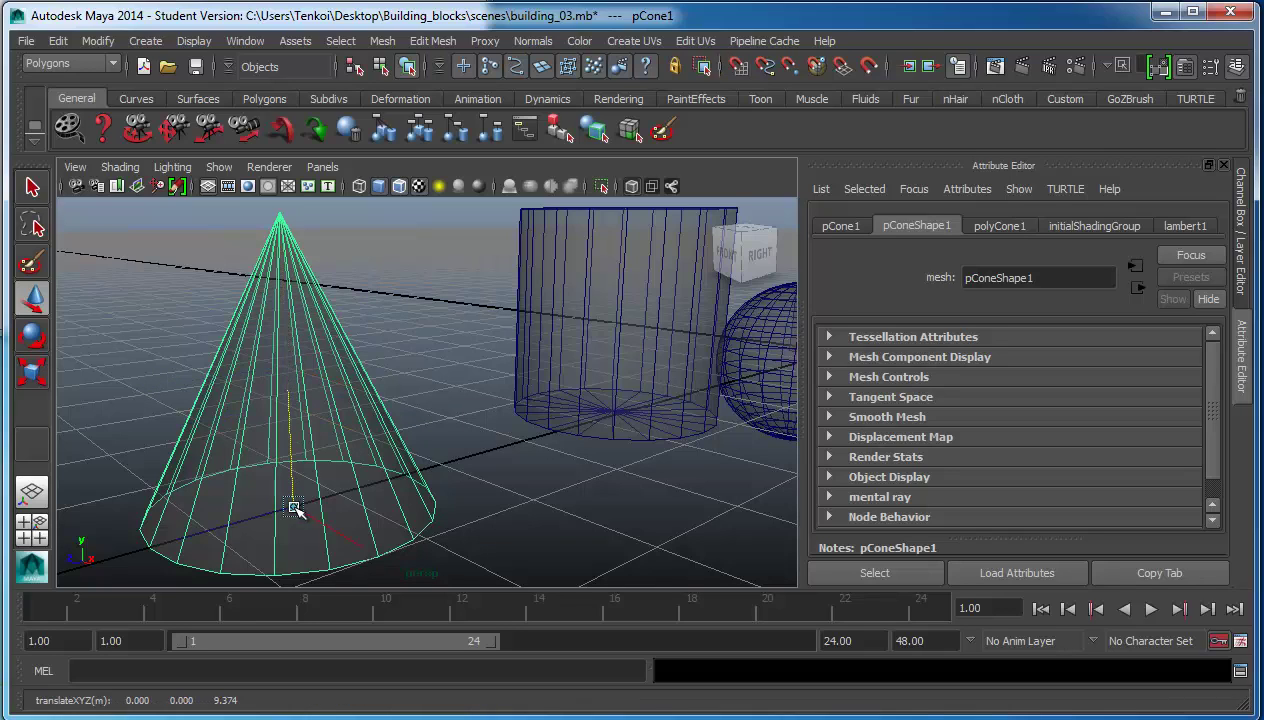
key("Insert")
scroll(361, 424, "down", 4)
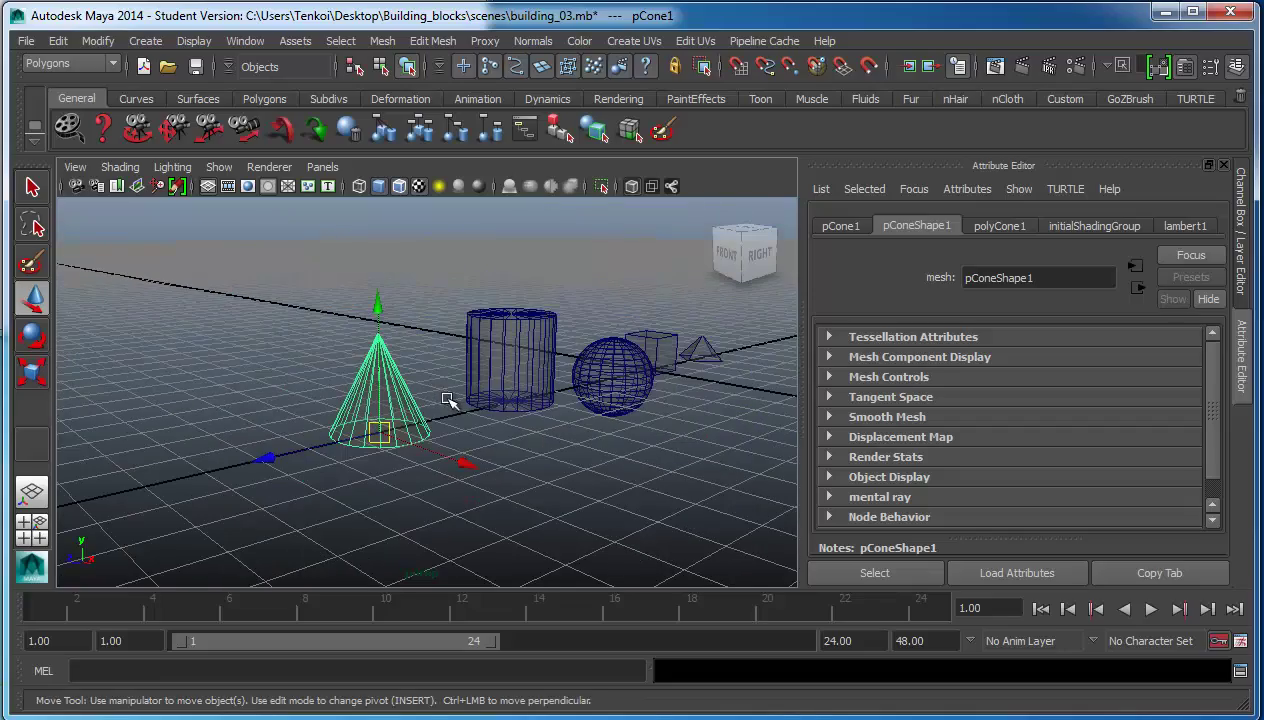
mouse_move(449, 400)
left_mouse_down("alt")
mouse_move(474, 386)
mouse_move(412, 370)
mouse_move(454, 338)
left_mouse_up("alt")
middle_click_drag(454, 338, 391, 381, "alt")
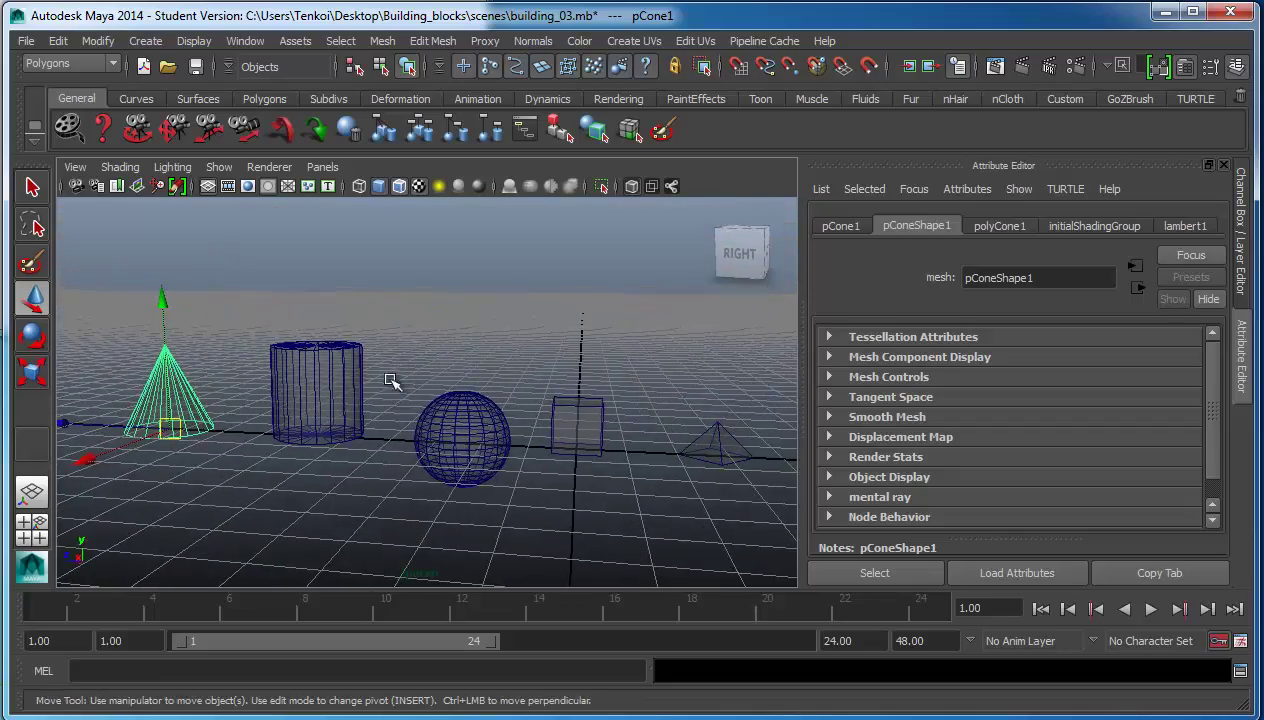
mouse_move(391, 381)
left_mouse_down("alt")
mouse_move(429, 390)
mouse_move(499, 319)
mouse_move(505, 375)
mouse_move(479, 381)
mouse_move(522, 333)
mouse_move(491, 344)
left_mouse_up("alt")
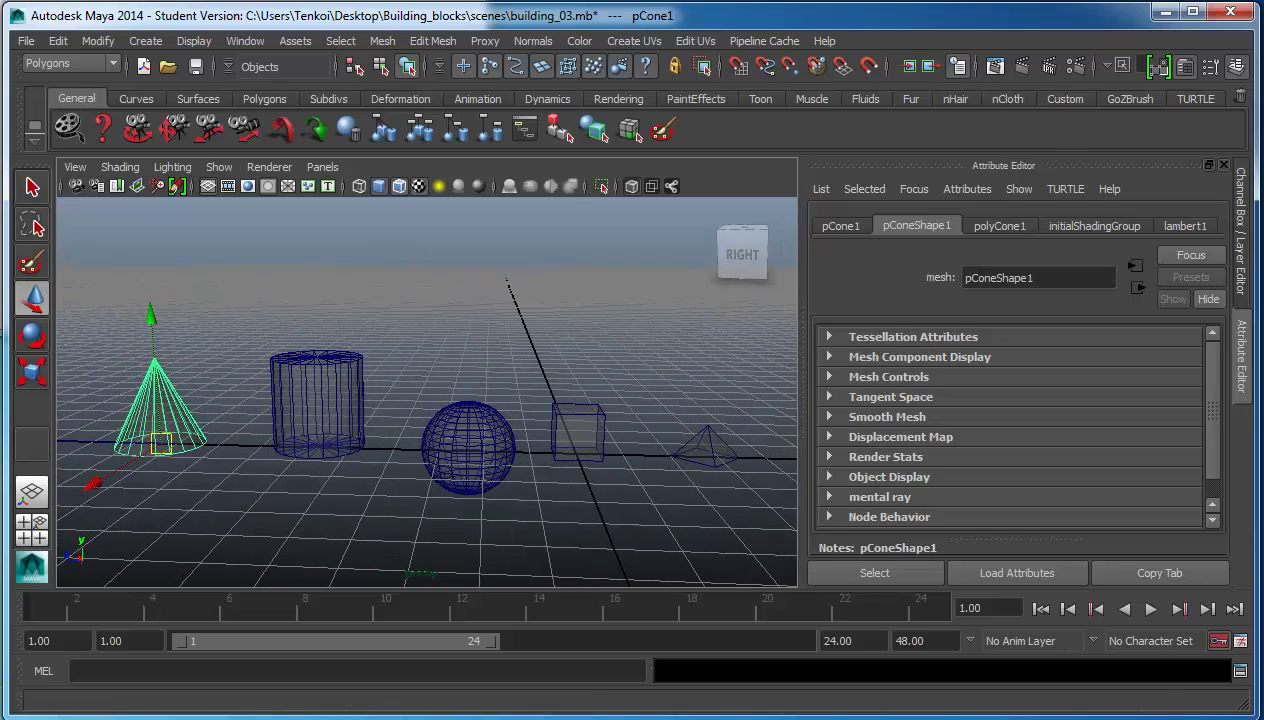
- Select the original cube and duplicate it with Edit > Duplicate
left_click(649, 536)
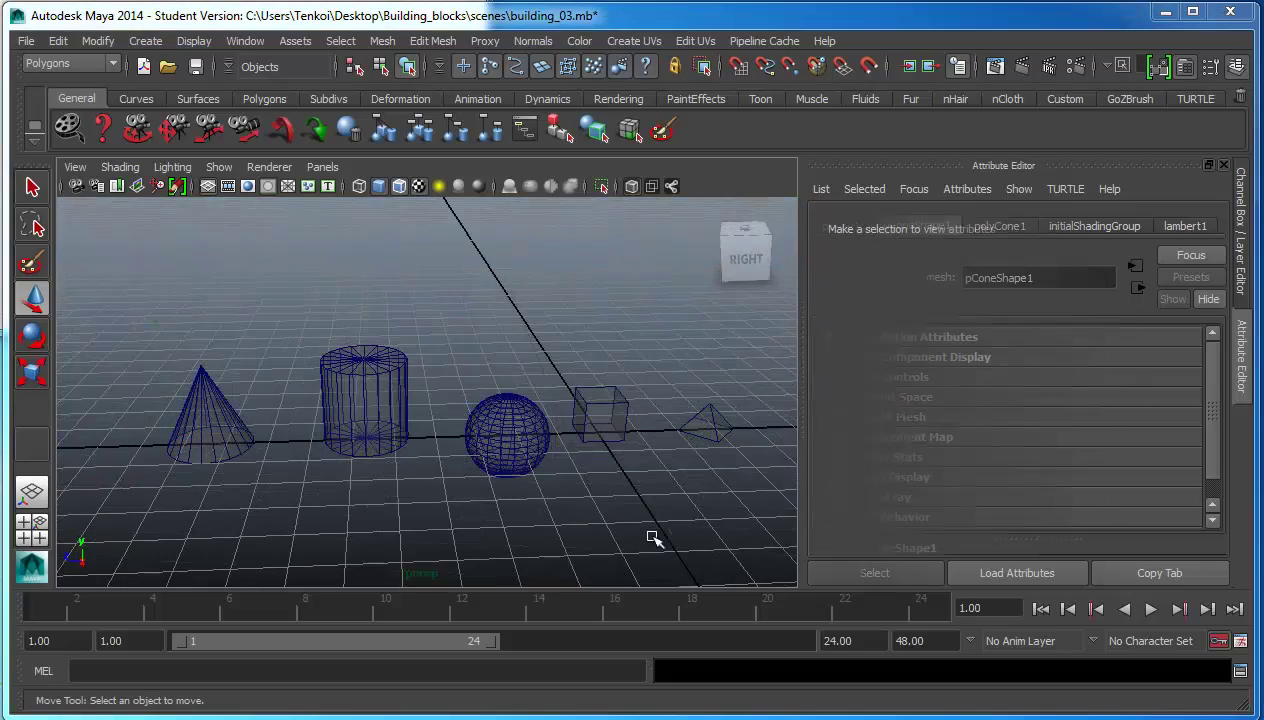
mouse_move(649, 536)
left_mouse_down("alt")
mouse_move(468, 469)
mouse_move(526, 480)
mouse_move(338, 457)
left_mouse_up("alt")
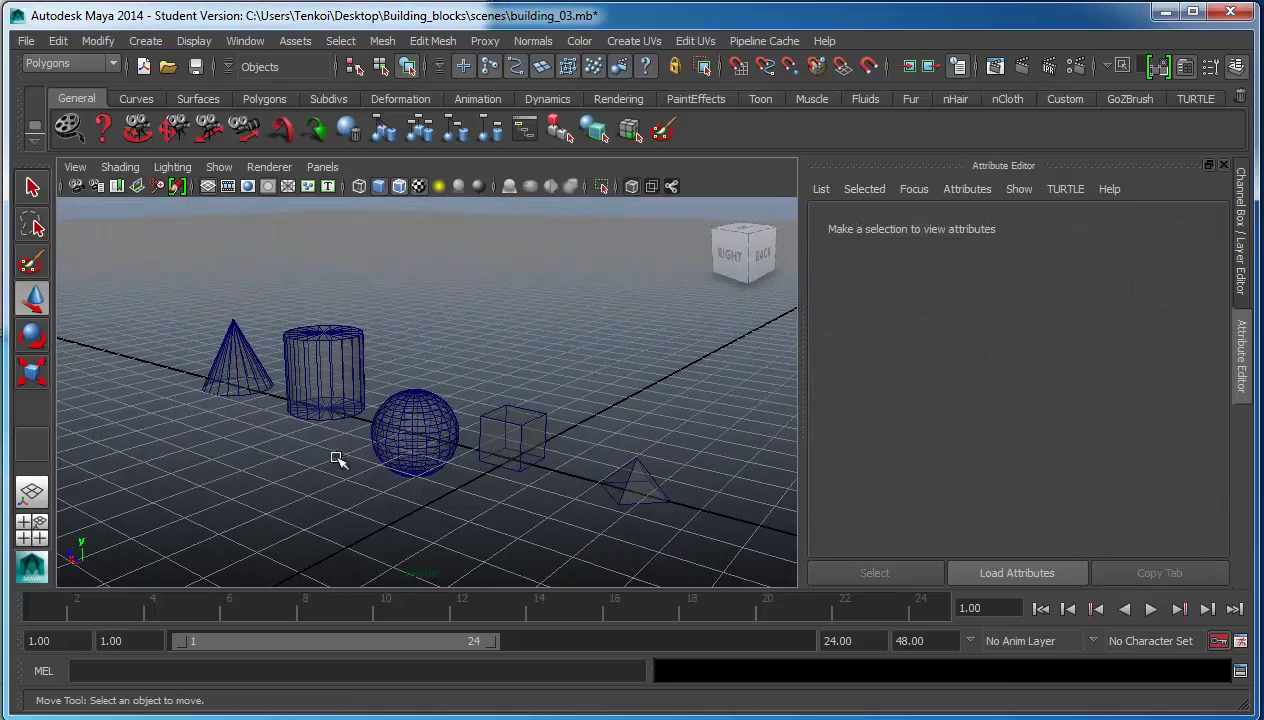
scroll(448, 482, "up", 2)
left_click(569, 474)
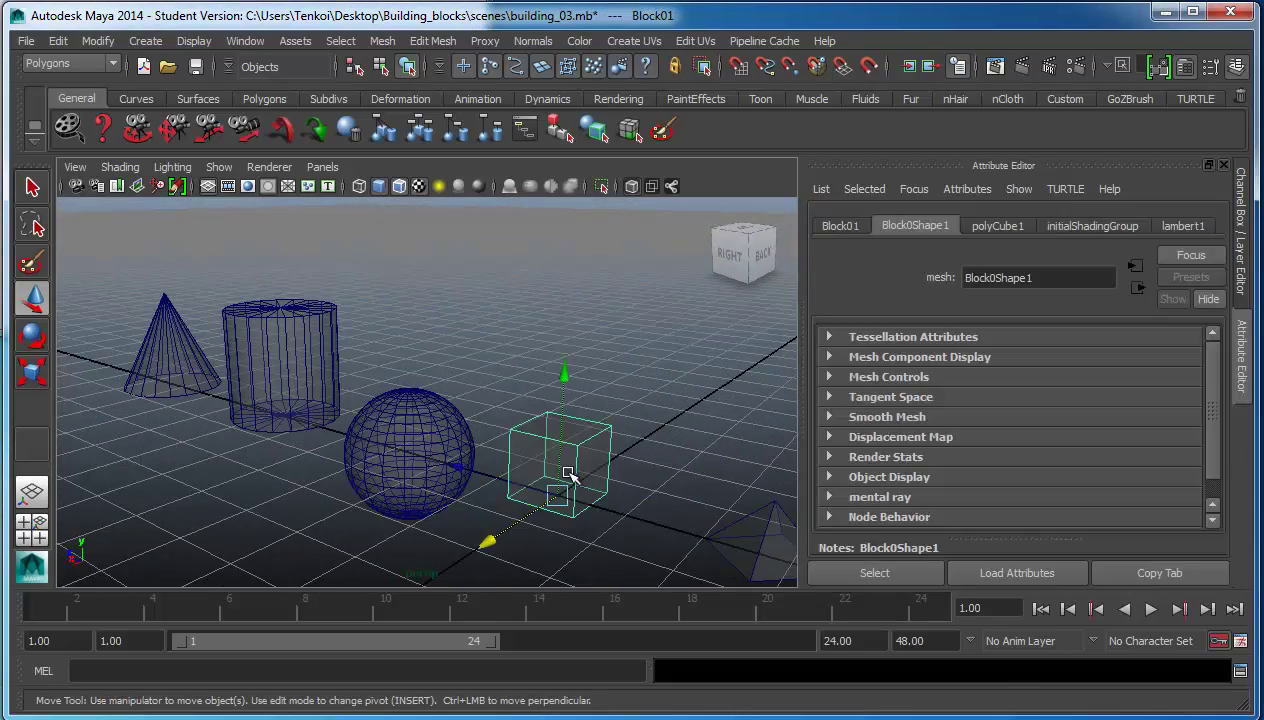
left_click(1240, 215)
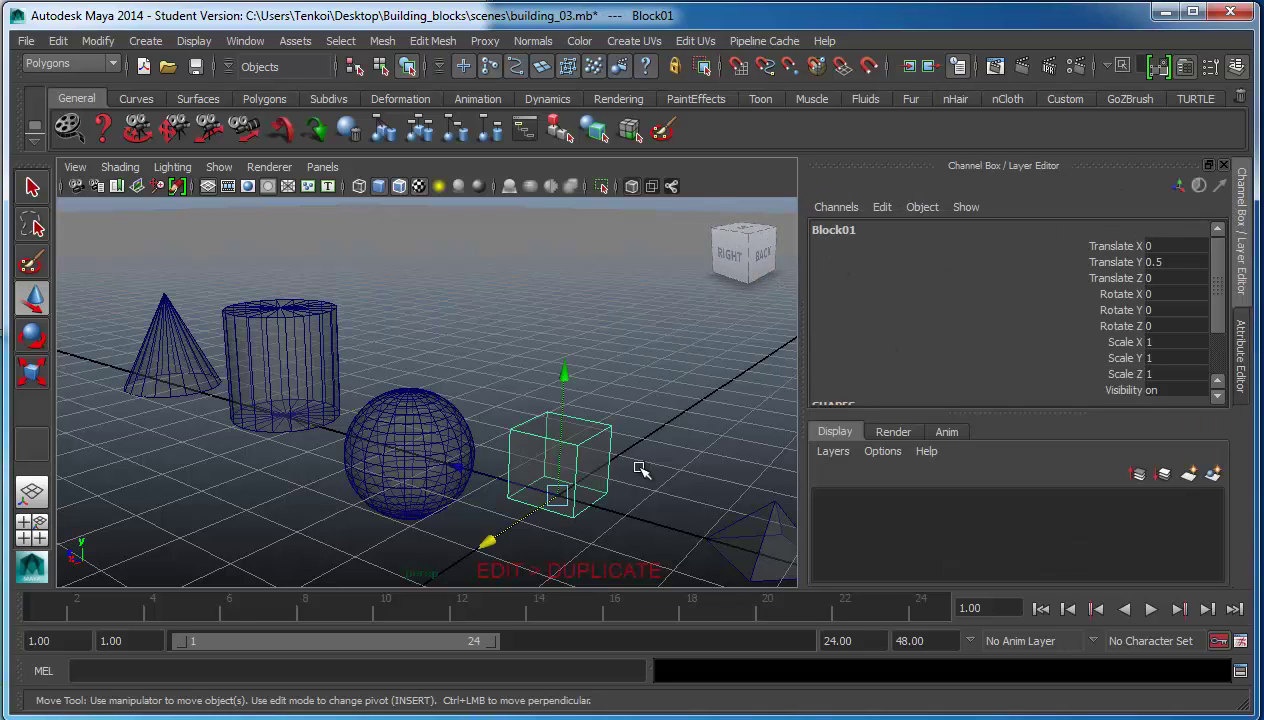
left_click(62, 40)
mouse_move(105, 247)
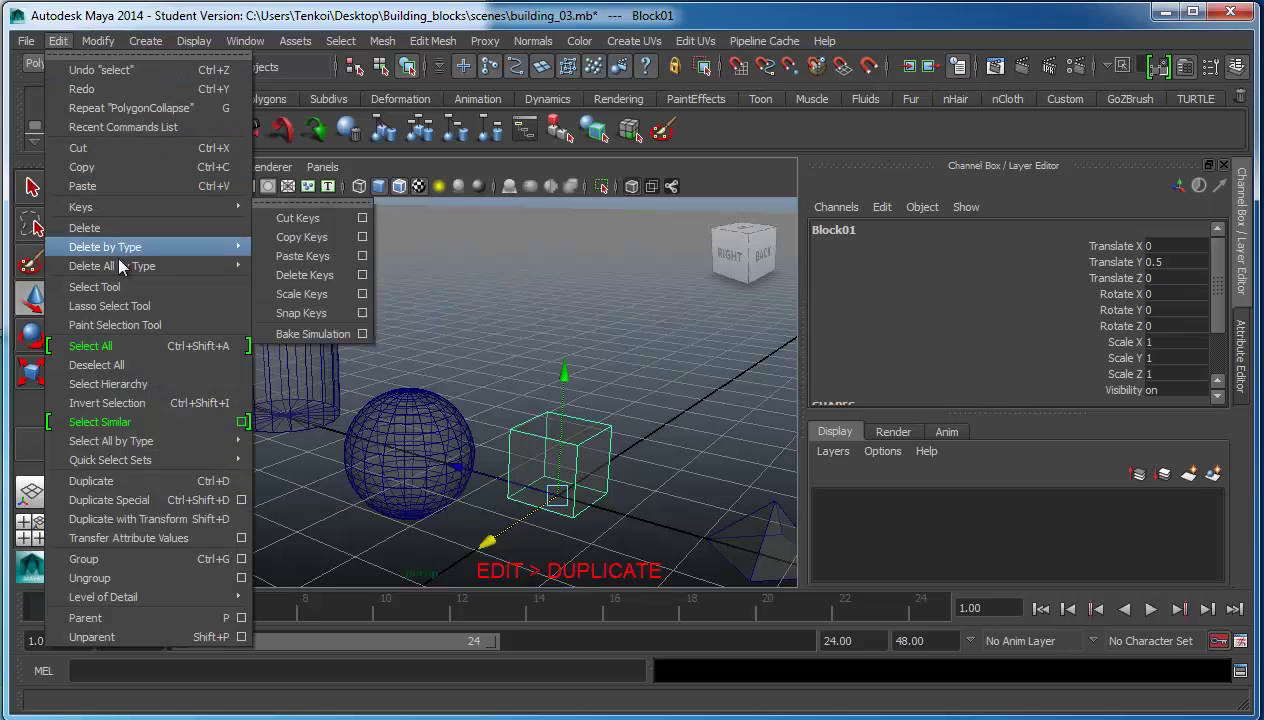
left_click(124, 481)
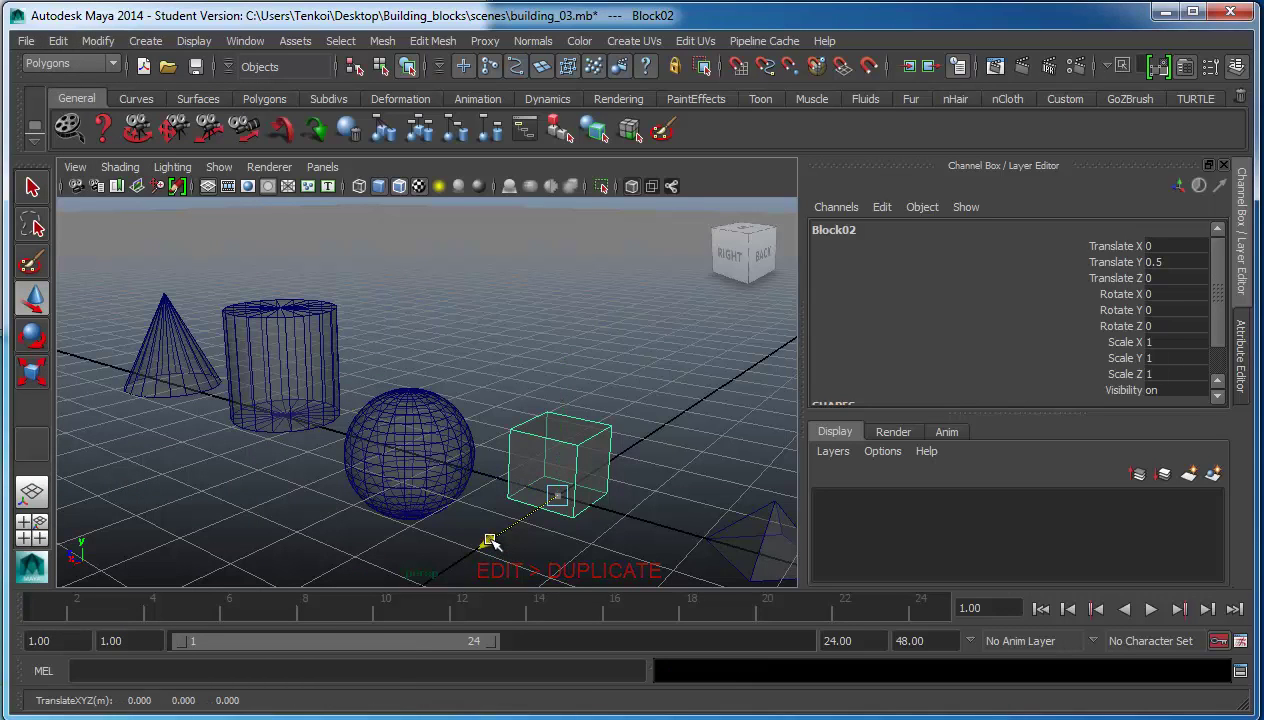
- Move the copy, Block02, along X to -2.438 beside the original and keep it selected
left_click_drag(492, 542, 588, 486)
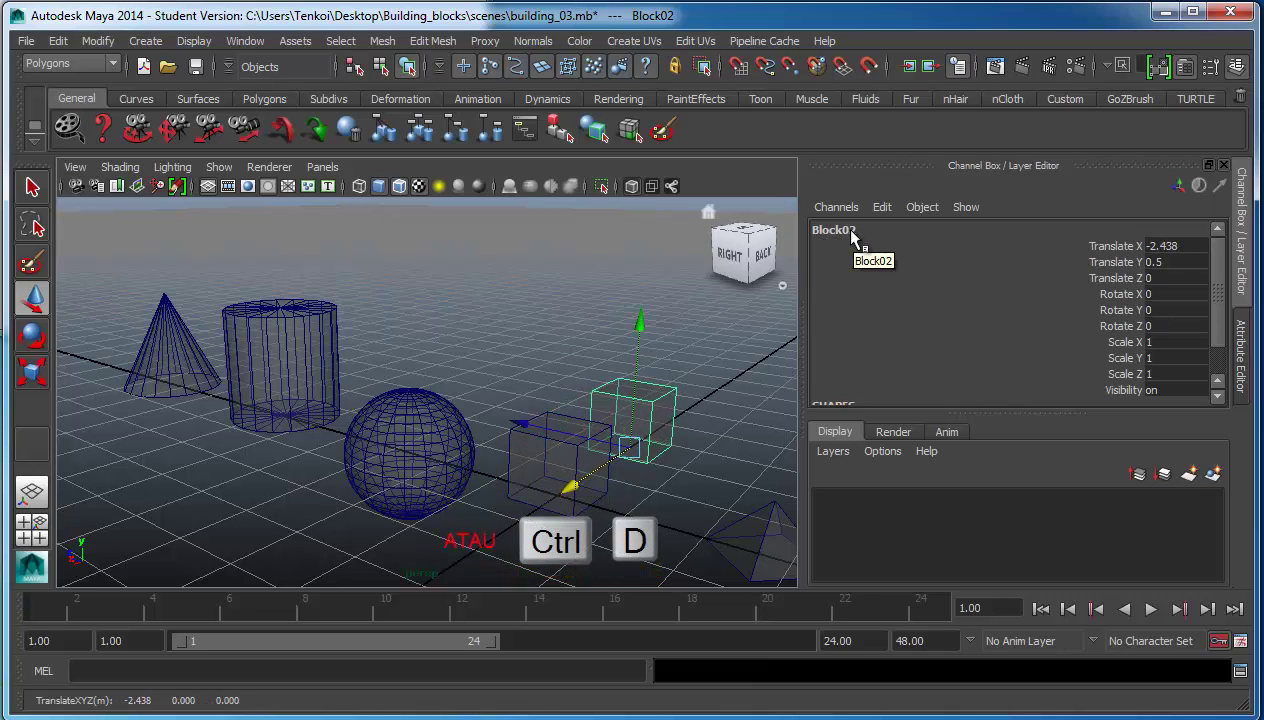
mouse_move(311, 425)
left_mouse_down("alt")
mouse_move(403, 429)
mouse_move(243, 412)
mouse_move(340, 417)
left_mouse_up("alt")
mouse_move(340, 417)
middle_mouse_down("alt")
mouse_move(466, 395)
mouse_move(507, 432)
middle_mouse_up("alt")
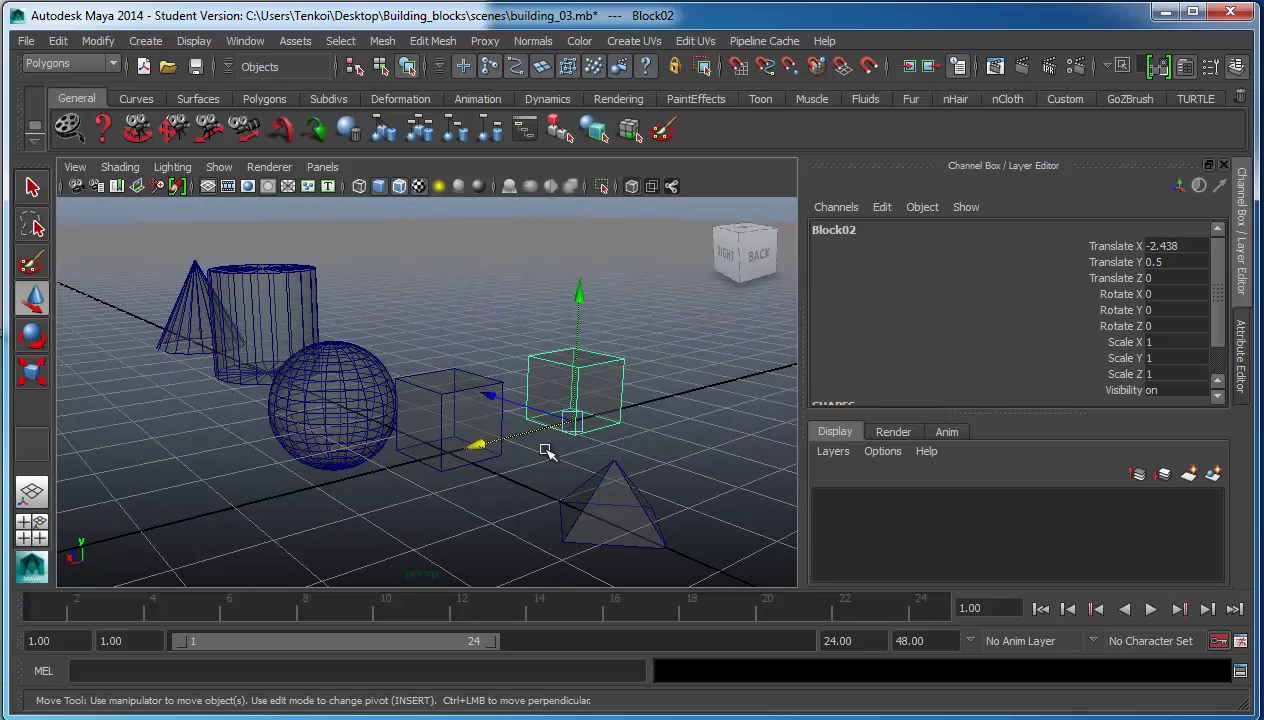
scroll(545, 451, "up", 2)
mouse_move(553, 420)
middle_mouse_down("alt")
mouse_move(511, 398)
mouse_move(536, 438)
middle_mouse_up("alt")
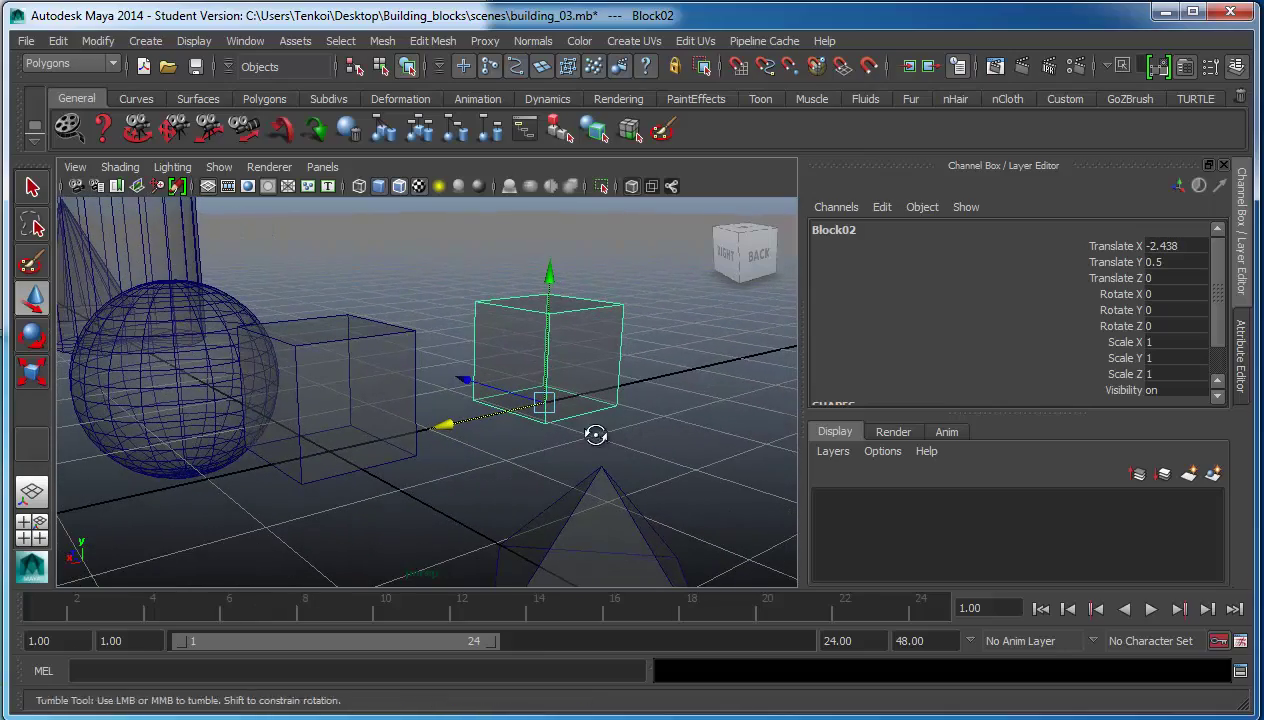
left_click_drag(592, 432, 494, 451, "alt")
mouse_move(494, 451)
middle_mouse_down("alt")
mouse_move(579, 451)
mouse_move(559, 370)
middle_mouse_up("alt")
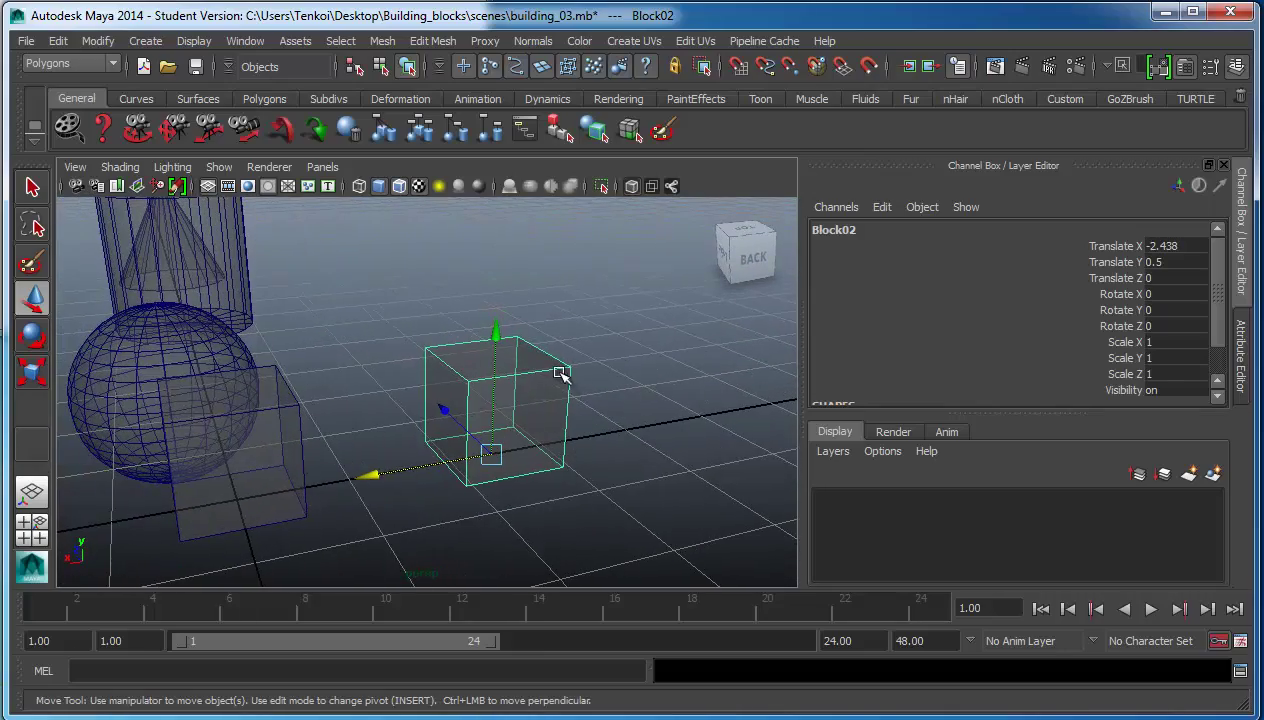
left_click(559, 370)
left_click(516, 360)
- Collapse Block02's top face into a single point, turning it into a pyramid
right_click(517, 364)
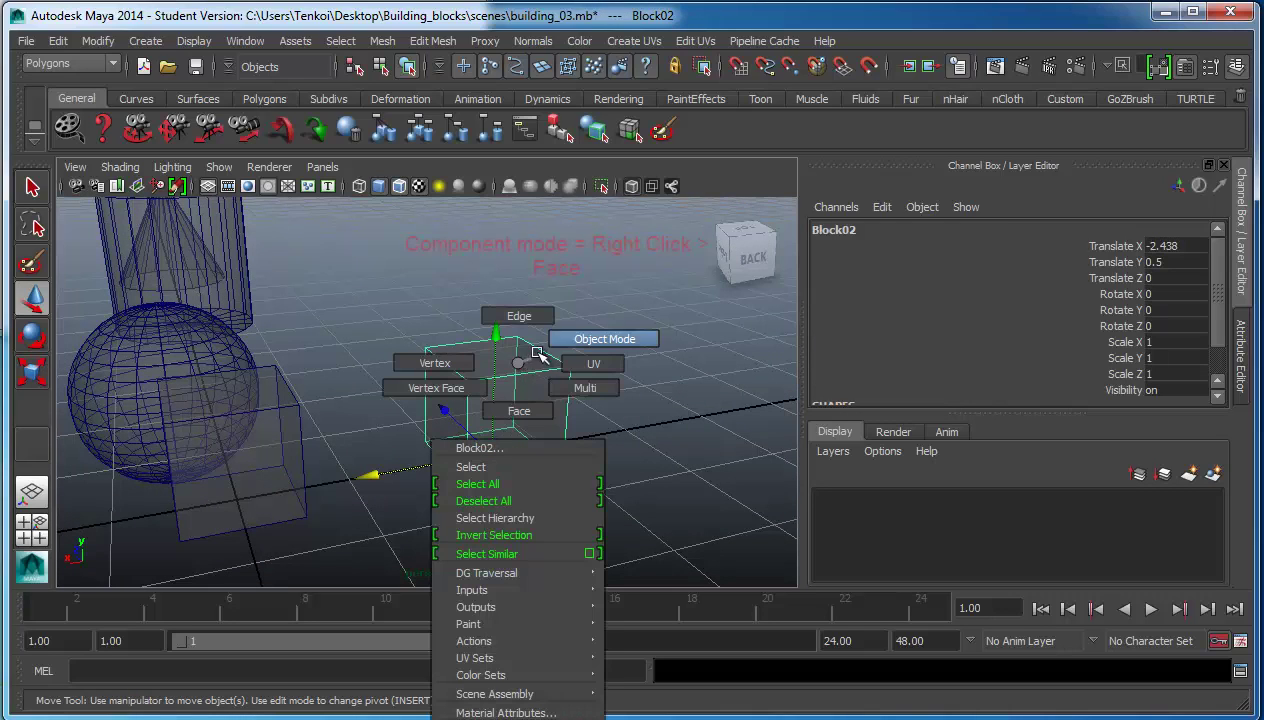
left_click(518, 410)
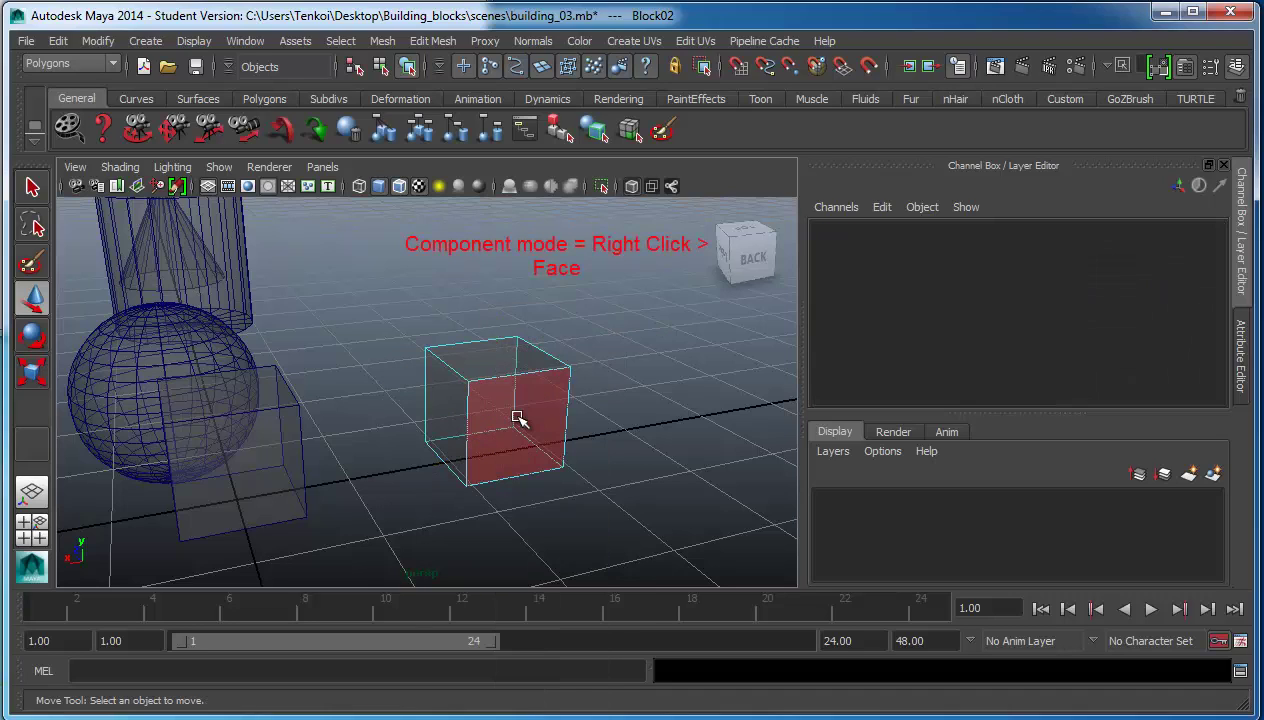
left_click(510, 361)
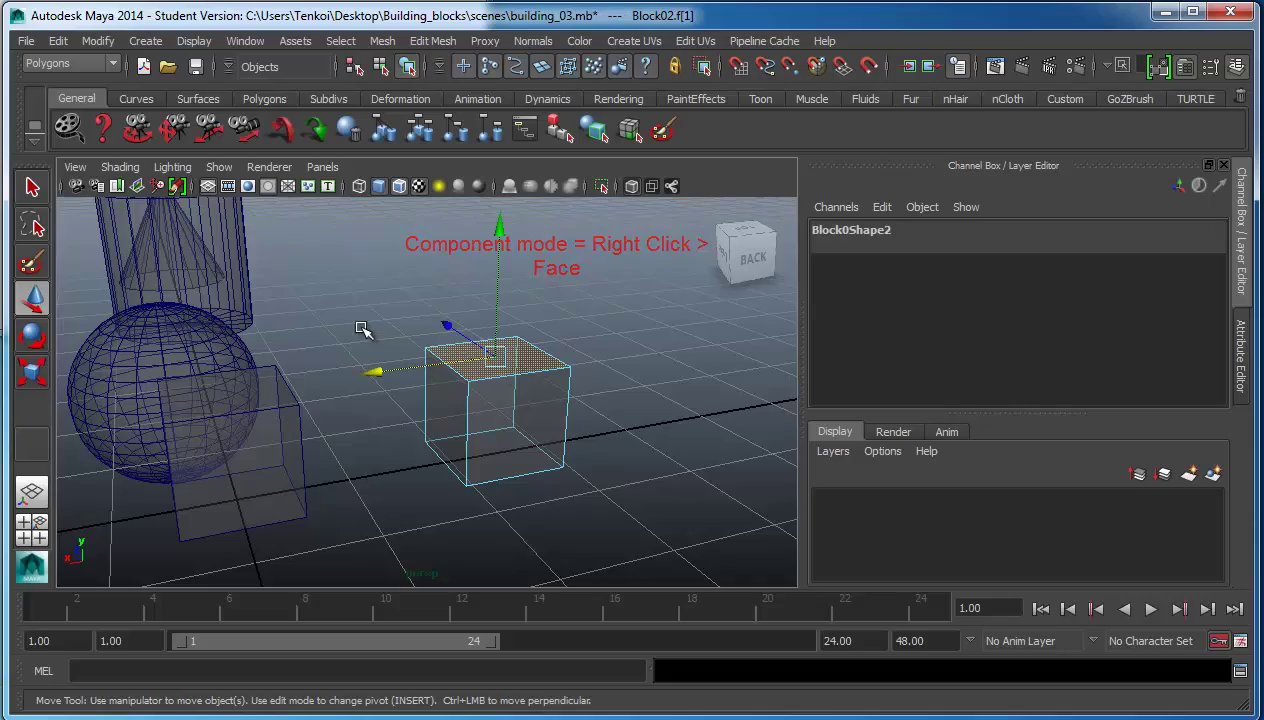
mouse_move(362, 330)
left_mouse_down("alt")
mouse_move(460, 338)
mouse_move(353, 338)
mouse_move(468, 344)
left_mouse_up("alt")
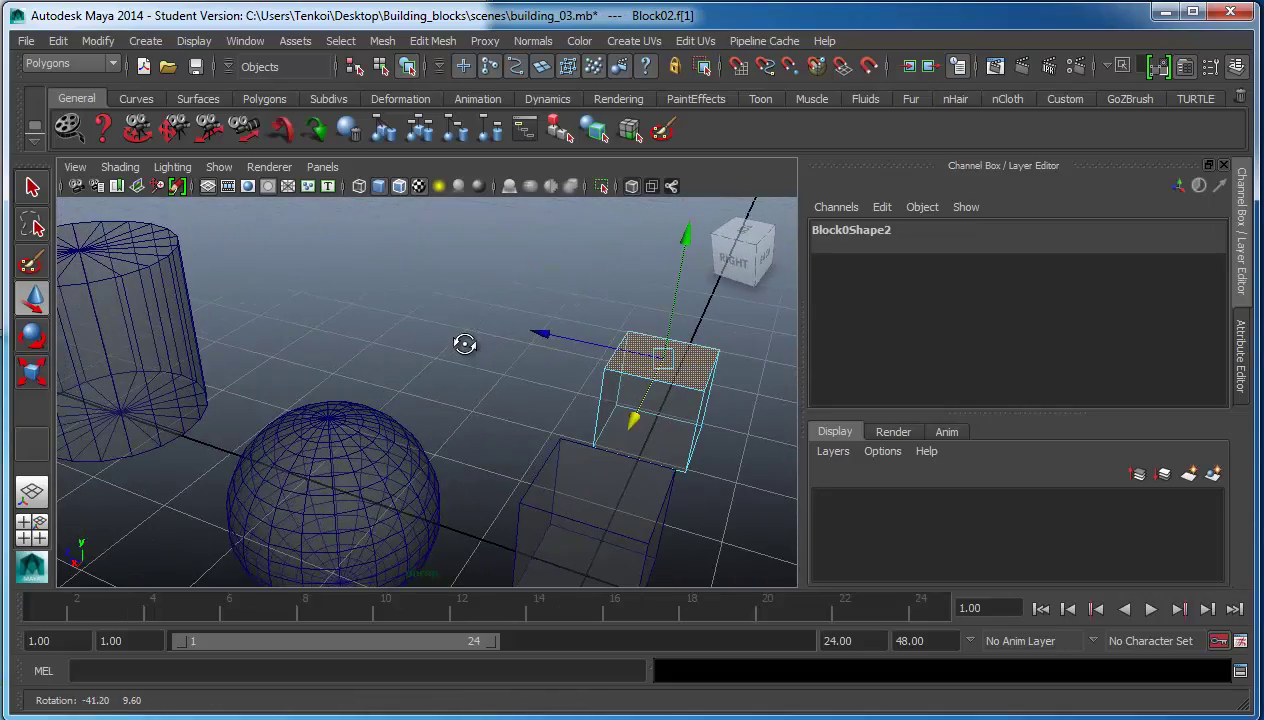
left_click(430, 43)
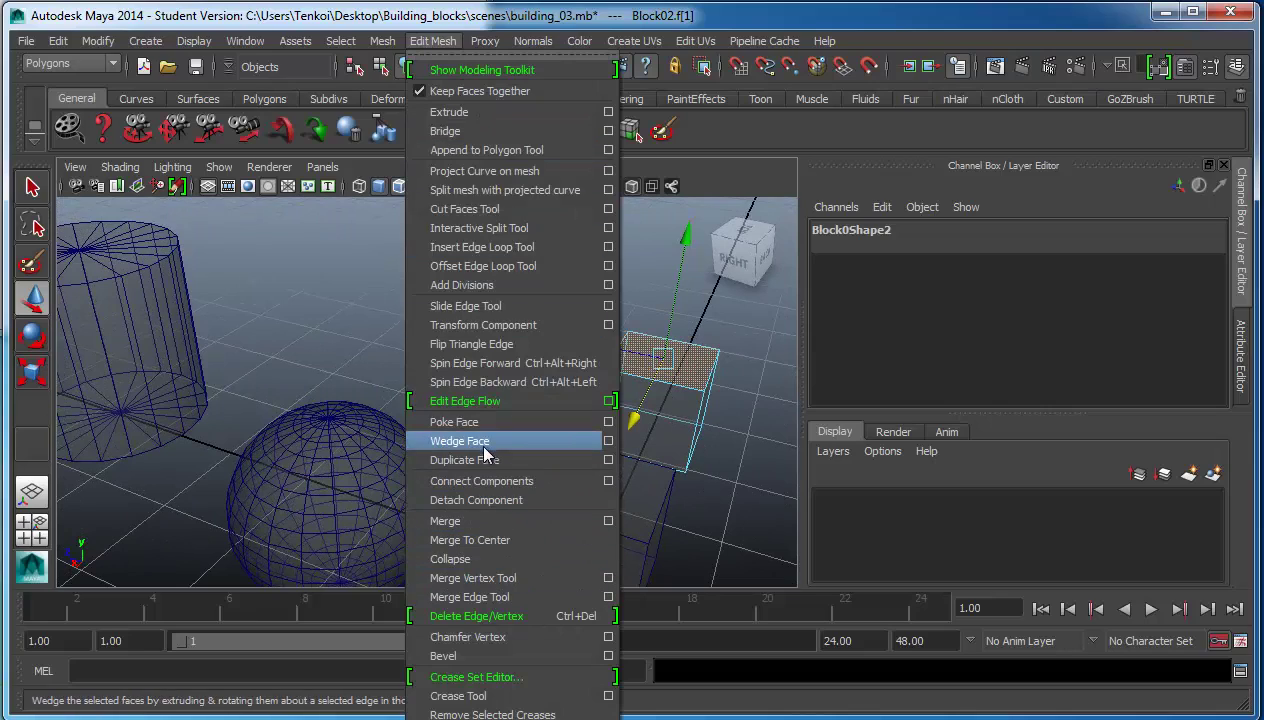
left_click(498, 565)
- Return to Object Mode and slide Block02 along X to -1.821
left_click_drag(646, 327, 497, 310, "alt")
left_click(413, 443)
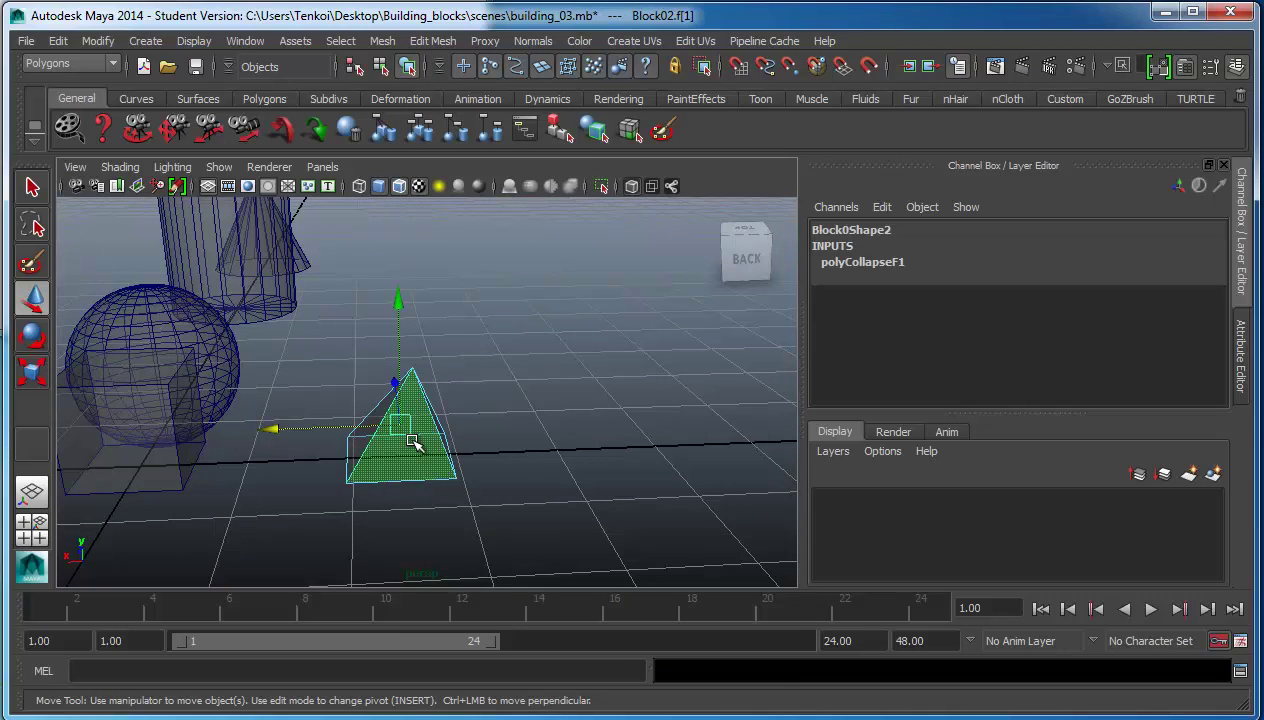
right_click_drag(413, 443, 485, 412)
left_click(407, 455)
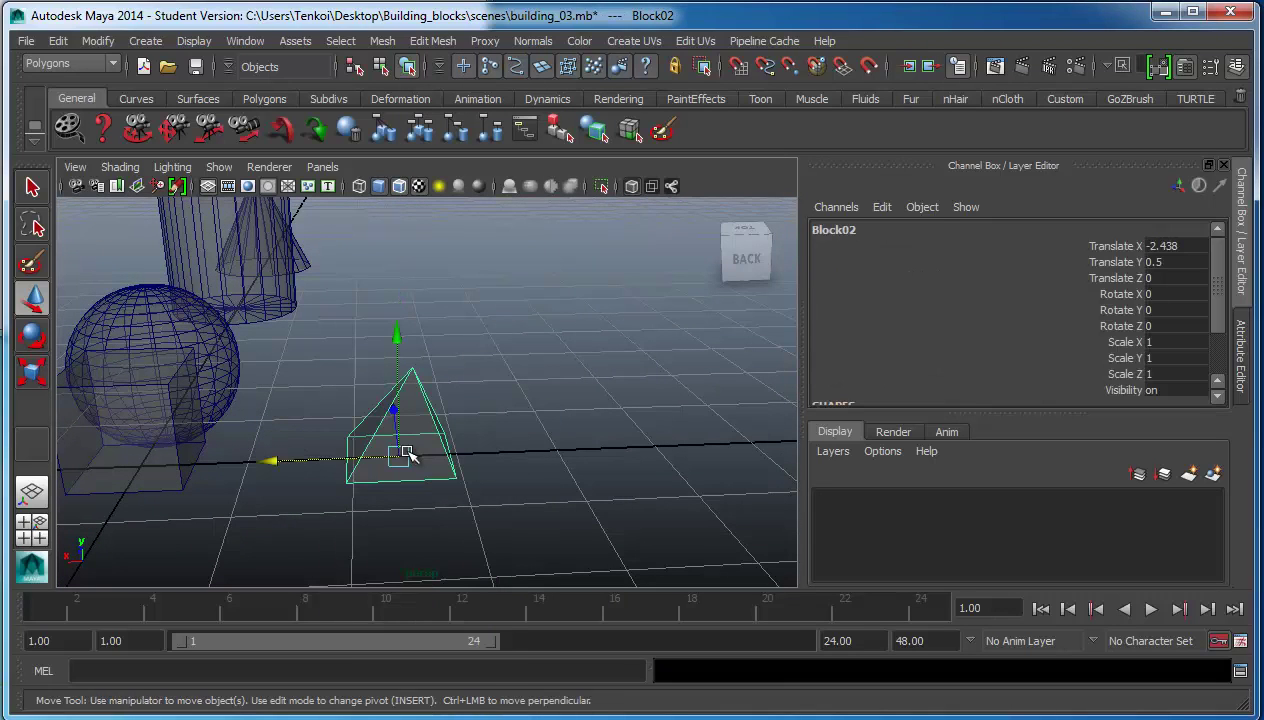
mouse_move(340, 456)
left_mouse_down()
mouse_move(274, 457)
mouse_move(262, 494)
mouse_move(381, 491)
mouse_move(293, 488)
left_mouse_up()
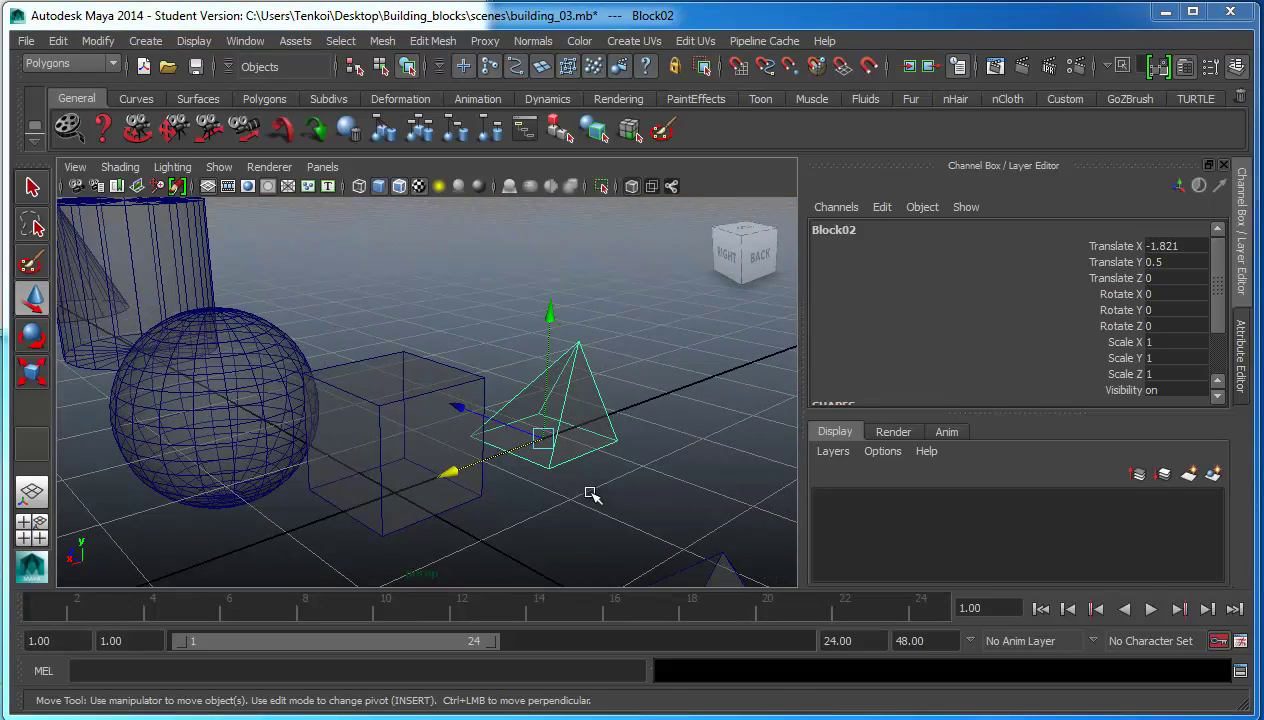
mouse_move(591, 495)
left_mouse_down("alt")
mouse_move(480, 497)
mouse_move(657, 480)
mouse_move(553, 505)
mouse_move(437, 353)
mouse_move(547, 400)
left_mouse_up("alt")
- Duplicate pSphere1 and move the copy, pSphere2, along X beside the original
left_click(425, 402)
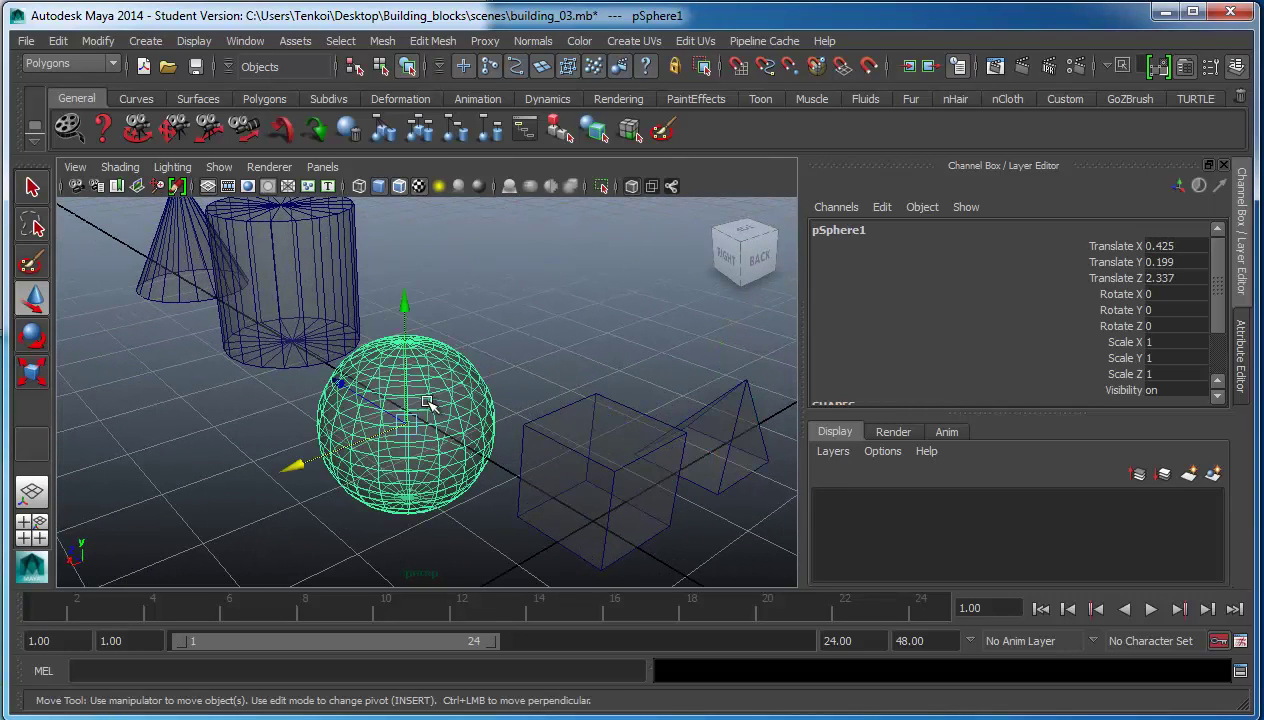
left_click(50, 40)
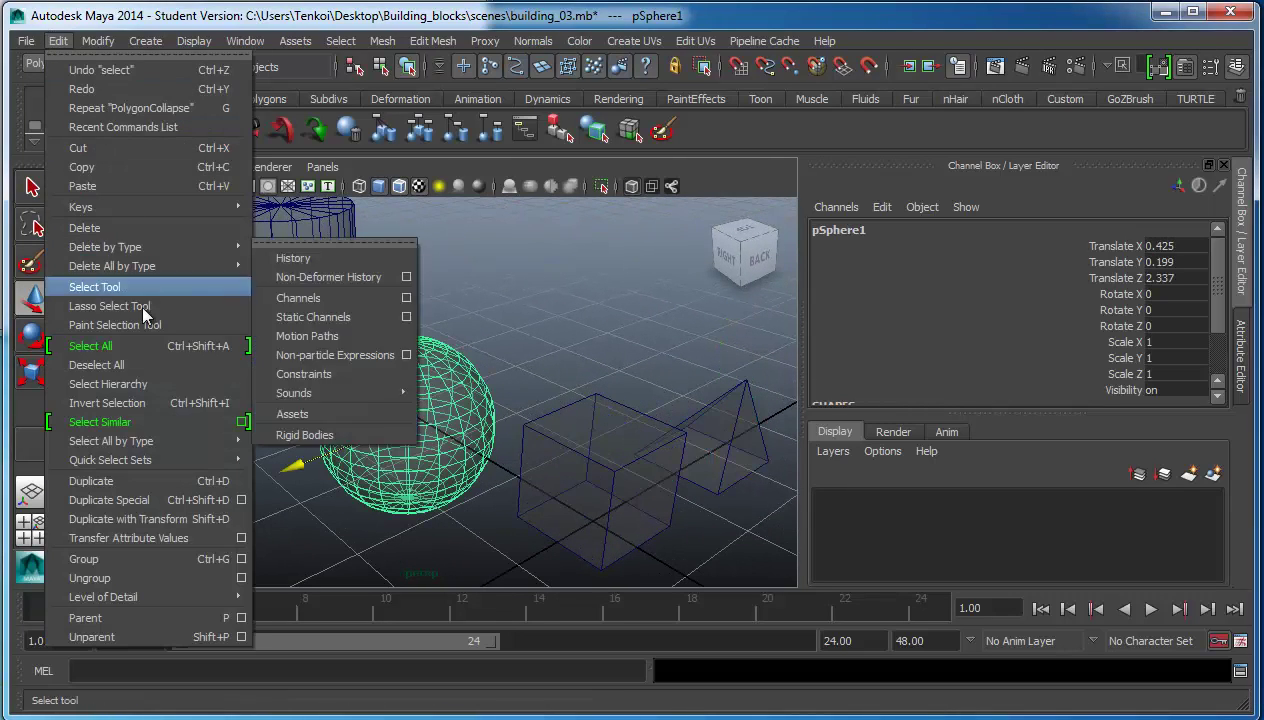
left_click(137, 484)
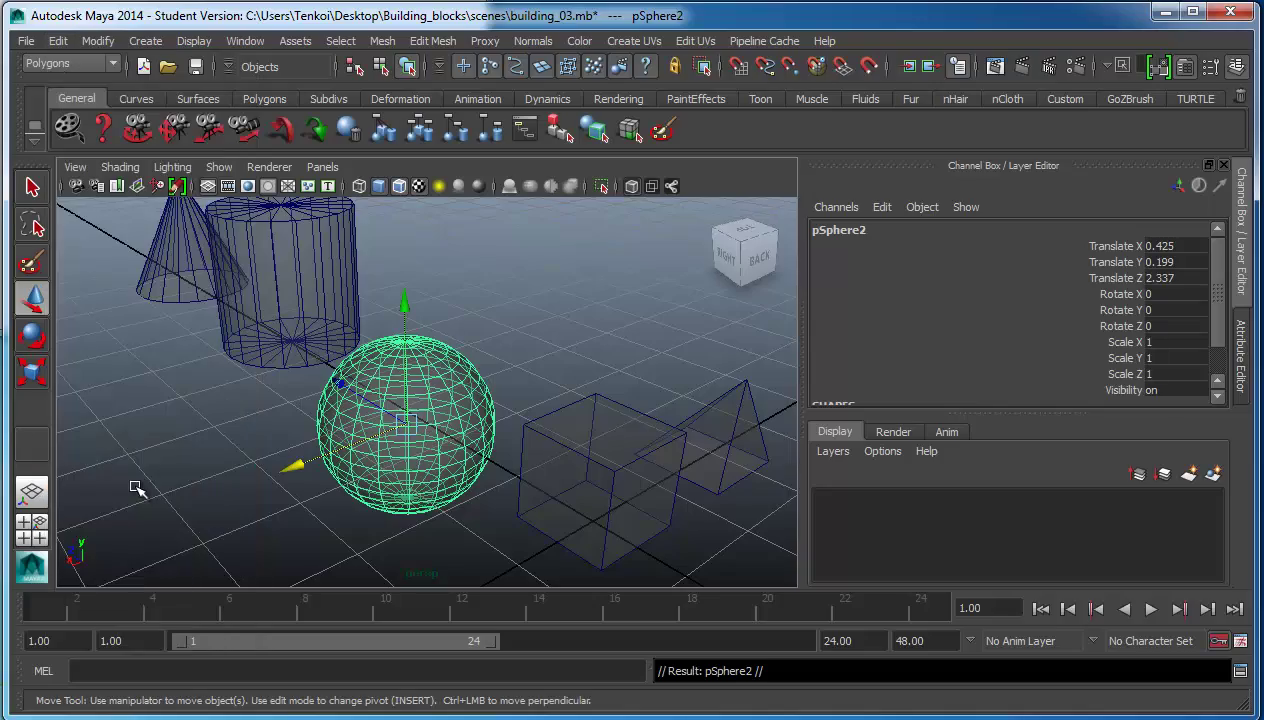
left_click_drag(296, 470, 455, 432)
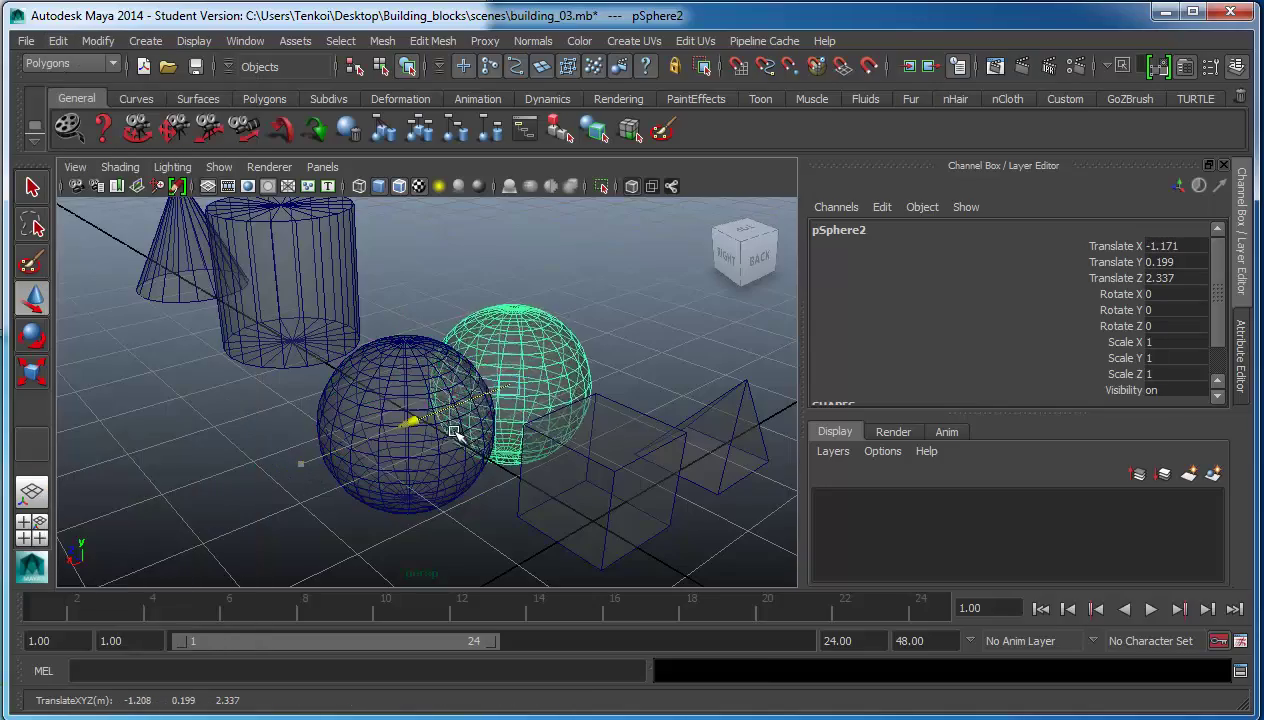
left_click_drag(521, 404, 522, 406)
- Select the lower-half faces of pSphere2 and delete them to leave a dome
mouse_move(637, 479)
left_mouse_down("alt")
mouse_move(330, 458)
mouse_move(361, 443)
mouse_move(643, 471)
mouse_move(711, 460)
mouse_move(559, 457)
mouse_move(686, 469)
mouse_move(480, 472)
left_mouse_up("alt")
right_click(516, 390)
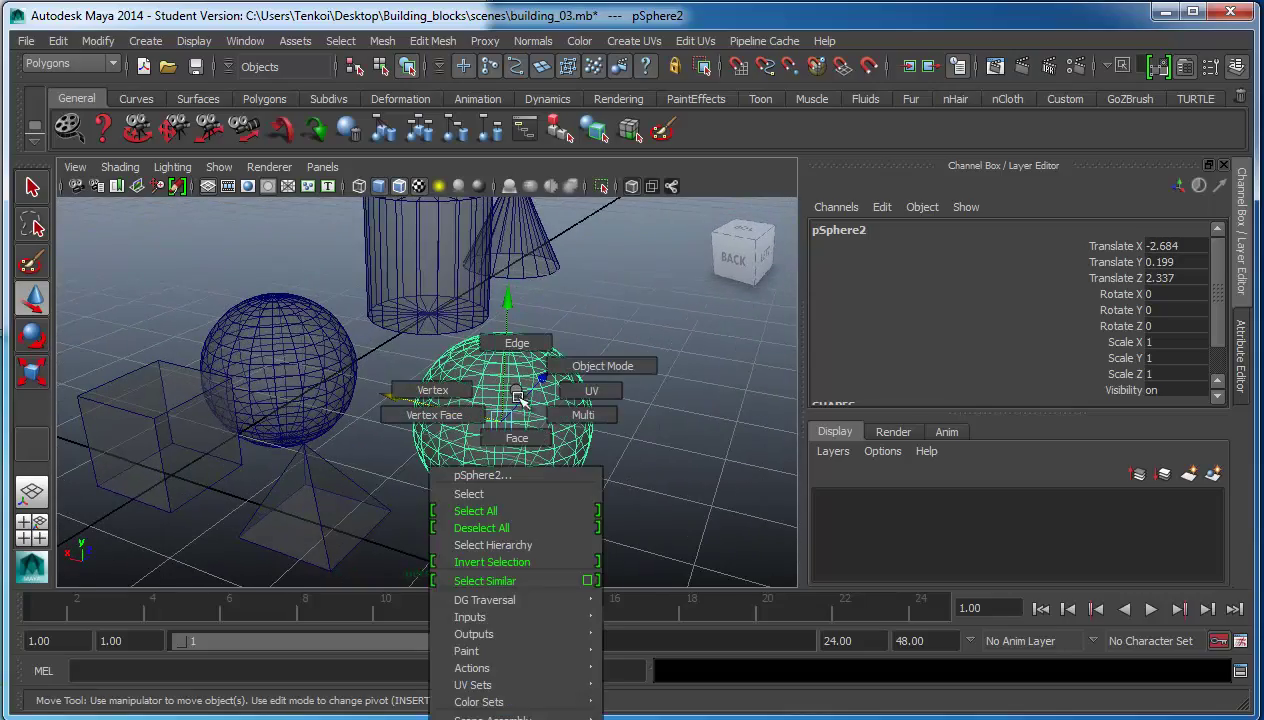
left_click(517, 437)
mouse_move(626, 502)
left_mouse_down("alt")
mouse_move(575, 460)
mouse_move(676, 457)
left_mouse_up("alt")
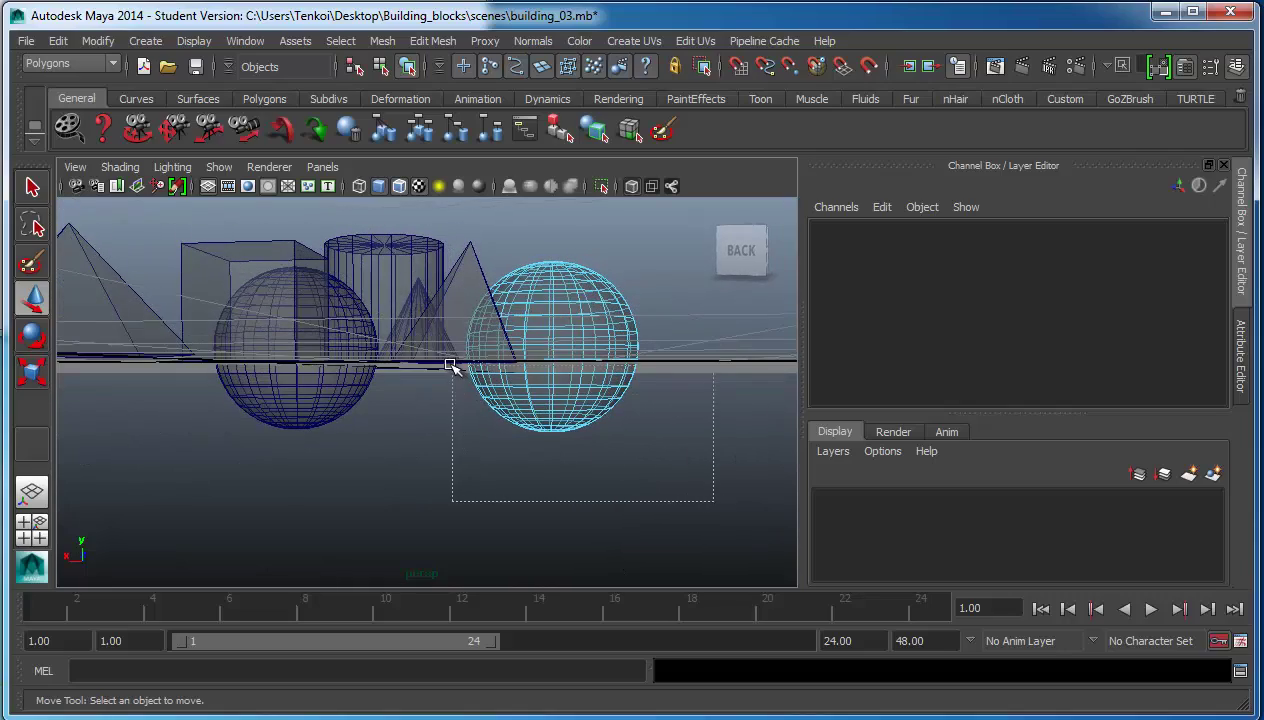
left_click_drag(452, 365, 480, 405)
mouse_move(662, 430)
left_mouse_down("alt")
mouse_move(392, 451)
mouse_move(773, 457)
mouse_move(505, 430)
mouse_move(361, 454)
mouse_move(257, 446)
mouse_move(621, 446)
left_mouse_up("alt")
key("Delete")
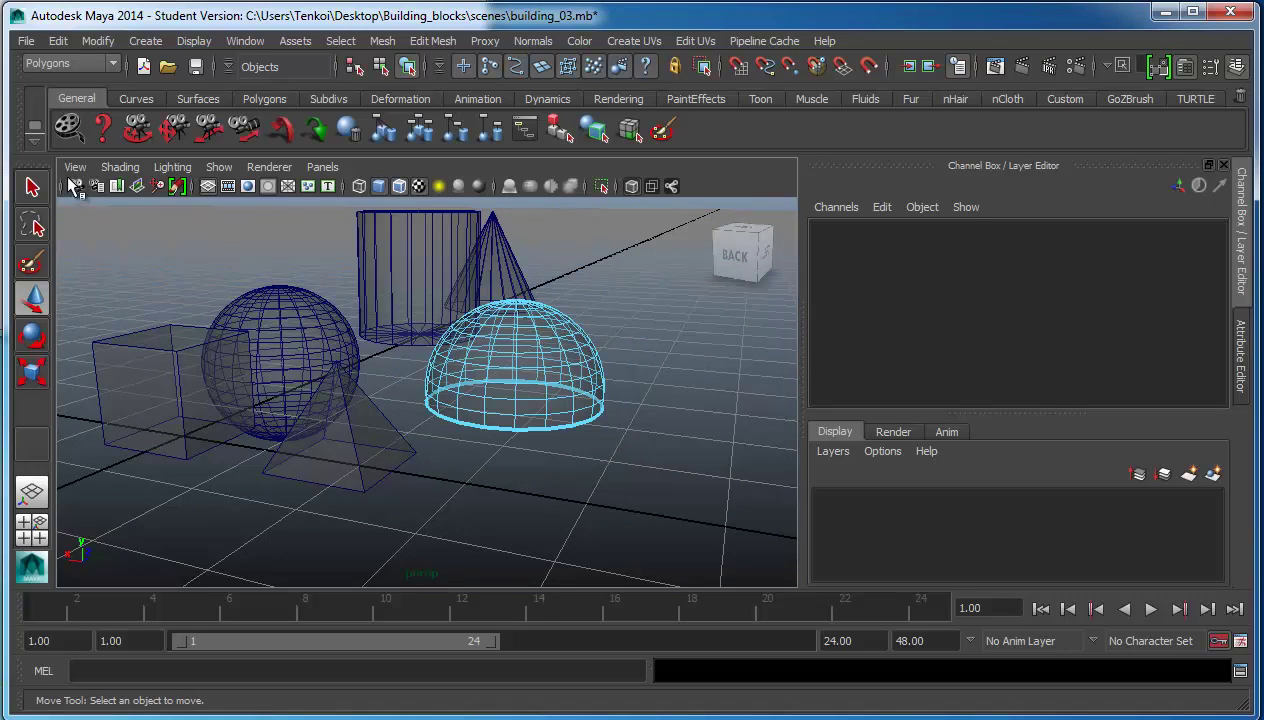
- Turn off X-Ray shading and move in close to inspect the hollow dome
left_click(116, 167)
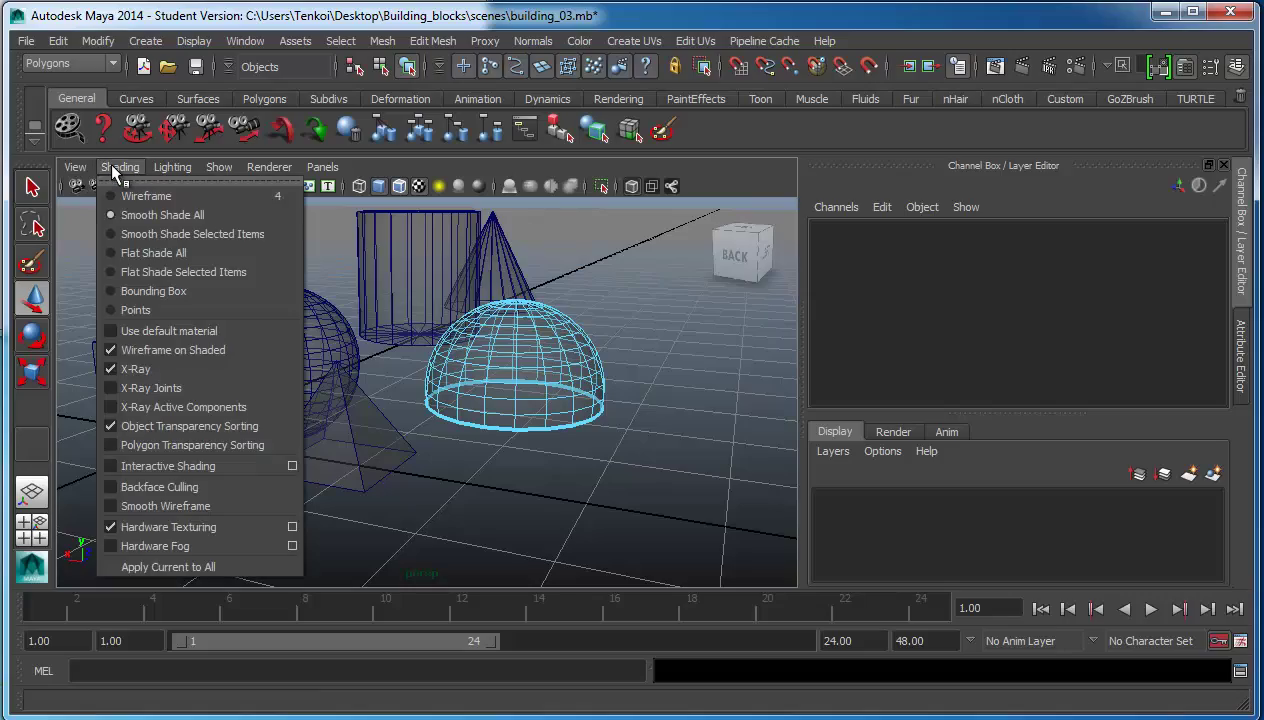
left_click(154, 368)
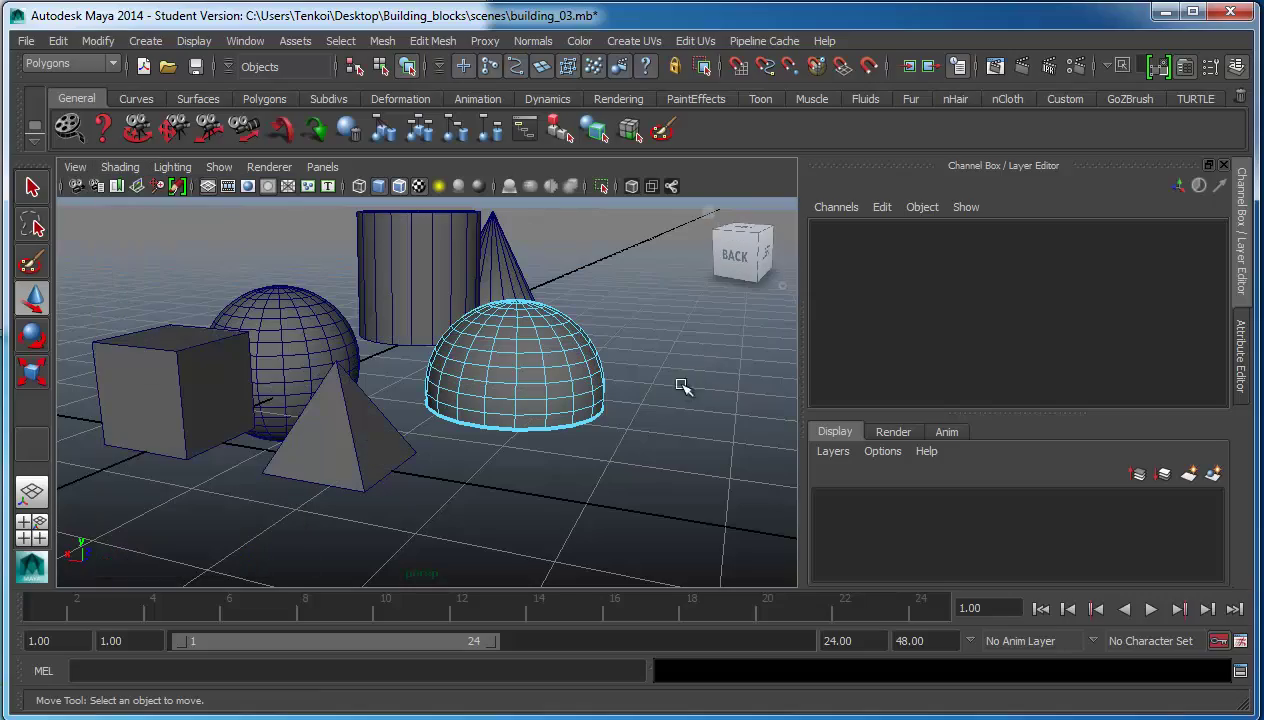
mouse_move(660, 417)
left_mouse_down("alt")
mouse_move(632, 367)
mouse_move(553, 356)
mouse_move(508, 327)
mouse_move(558, 309)
mouse_move(626, 350)
mouse_move(604, 398)
mouse_move(536, 437)
mouse_move(378, 441)
mouse_move(319, 415)
mouse_move(361, 370)
mouse_move(552, 419)
mouse_move(702, 418)
mouse_move(440, 415)
left_mouse_up("alt")
right_click_drag(440, 415, 482, 427, "alt")
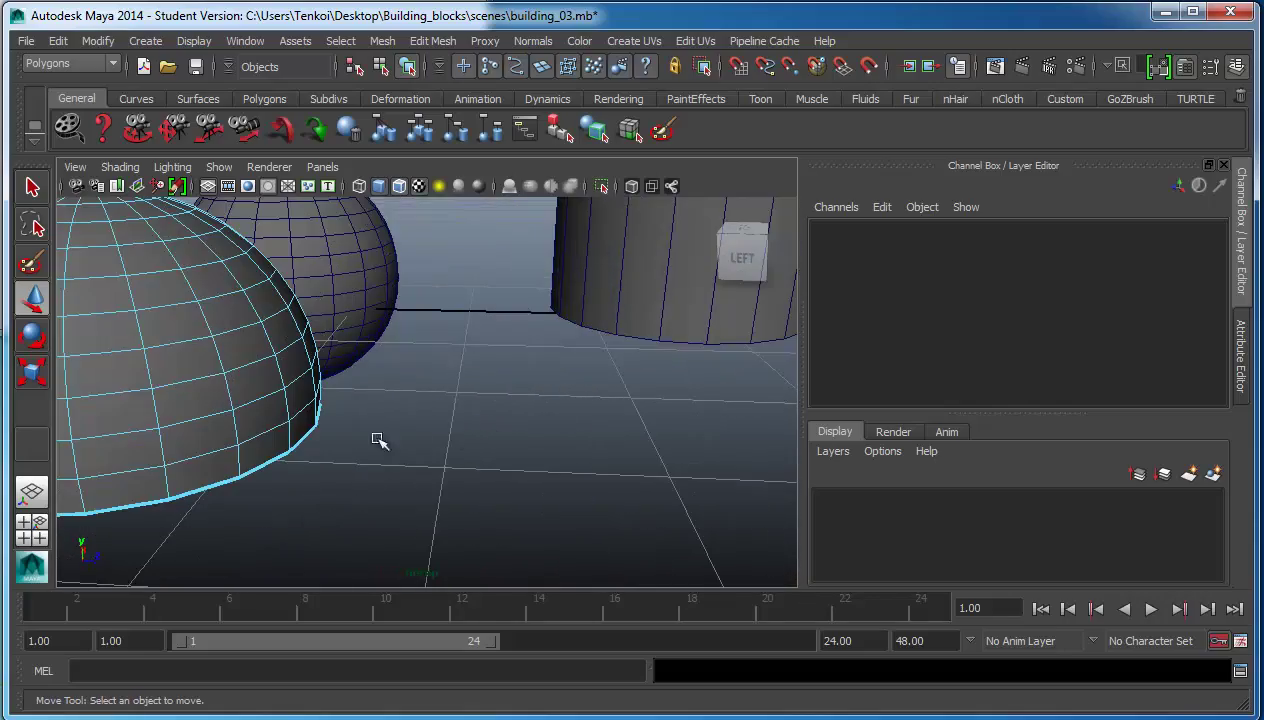
mouse_move(378, 440)
left_mouse_down("alt")
mouse_move(460, 423)
mouse_move(471, 373)
mouse_move(470, 390)
mouse_move(398, 339)
mouse_move(350, 280)
mouse_move(420, 318)
mouse_move(420, 368)
left_mouse_up("alt")
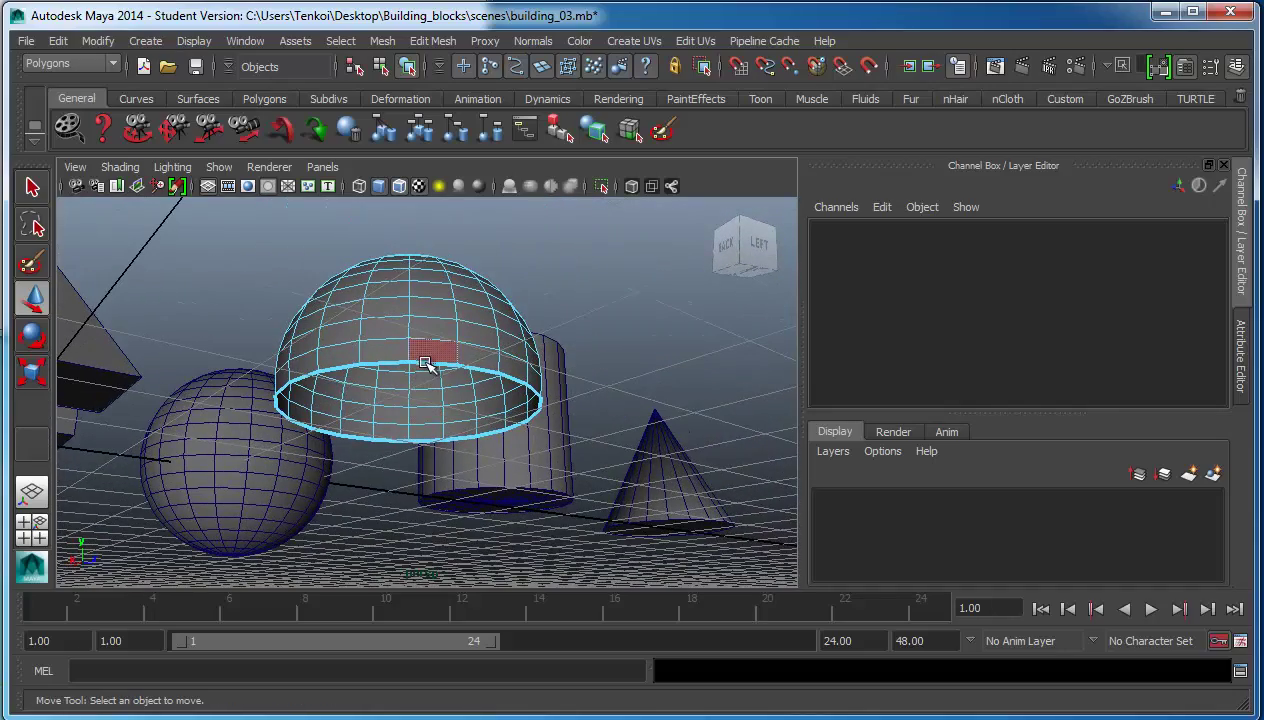
- Select the dome's base border edge loop and cap it with Mesh > Fill Hole
right_click(424, 368)
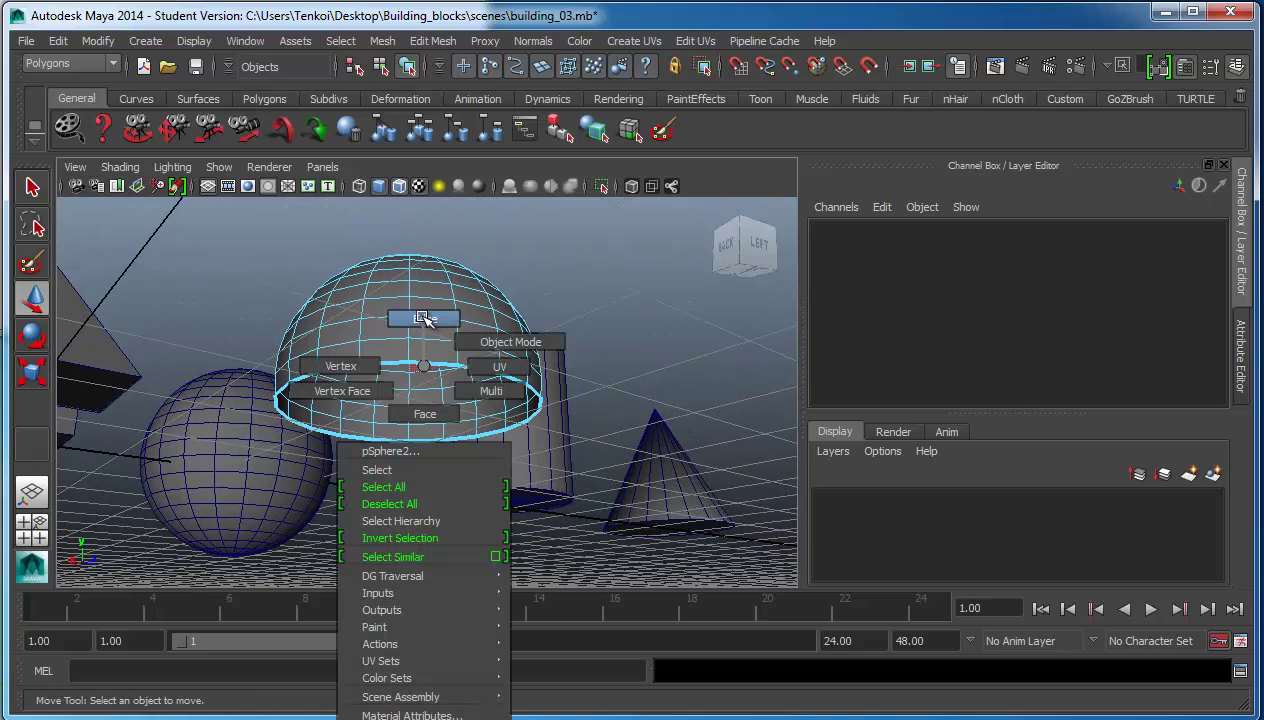
left_click(424, 318)
double_click(421, 362)
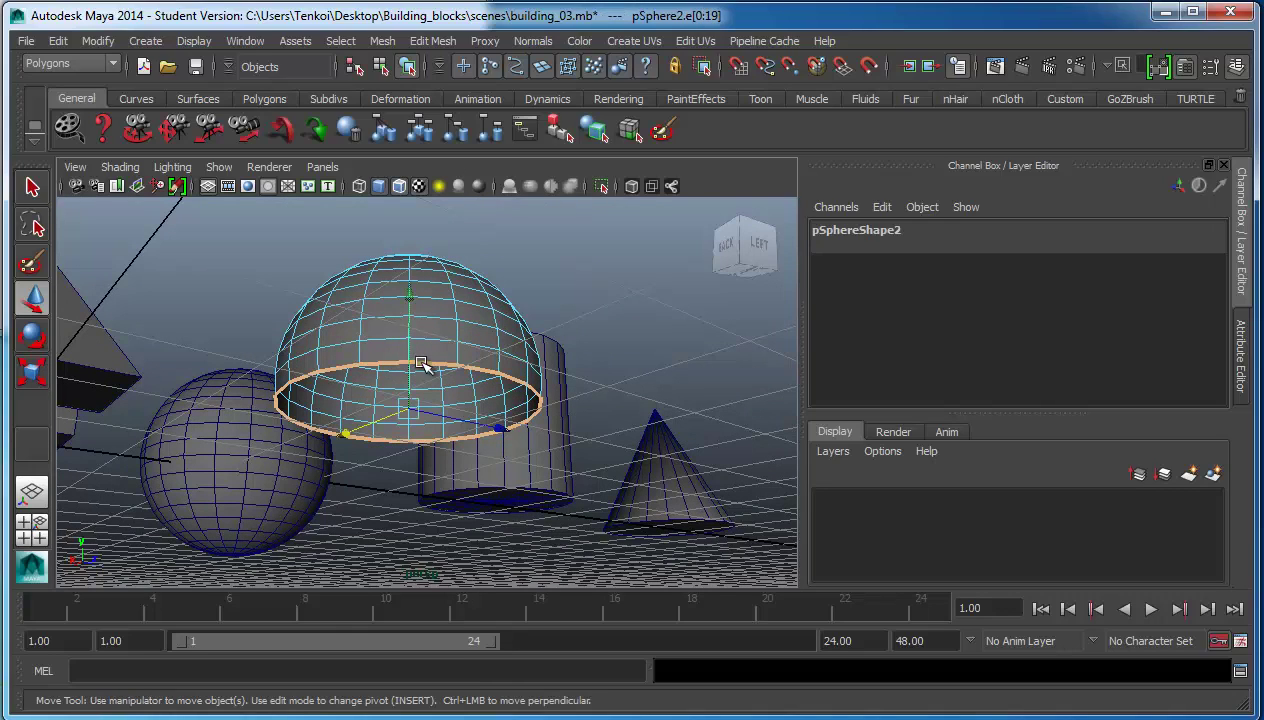
mouse_move(424, 366)
left_mouse_down("alt")
mouse_move(482, 347)
mouse_move(485, 367)
mouse_move(298, 307)
left_mouse_up("alt")
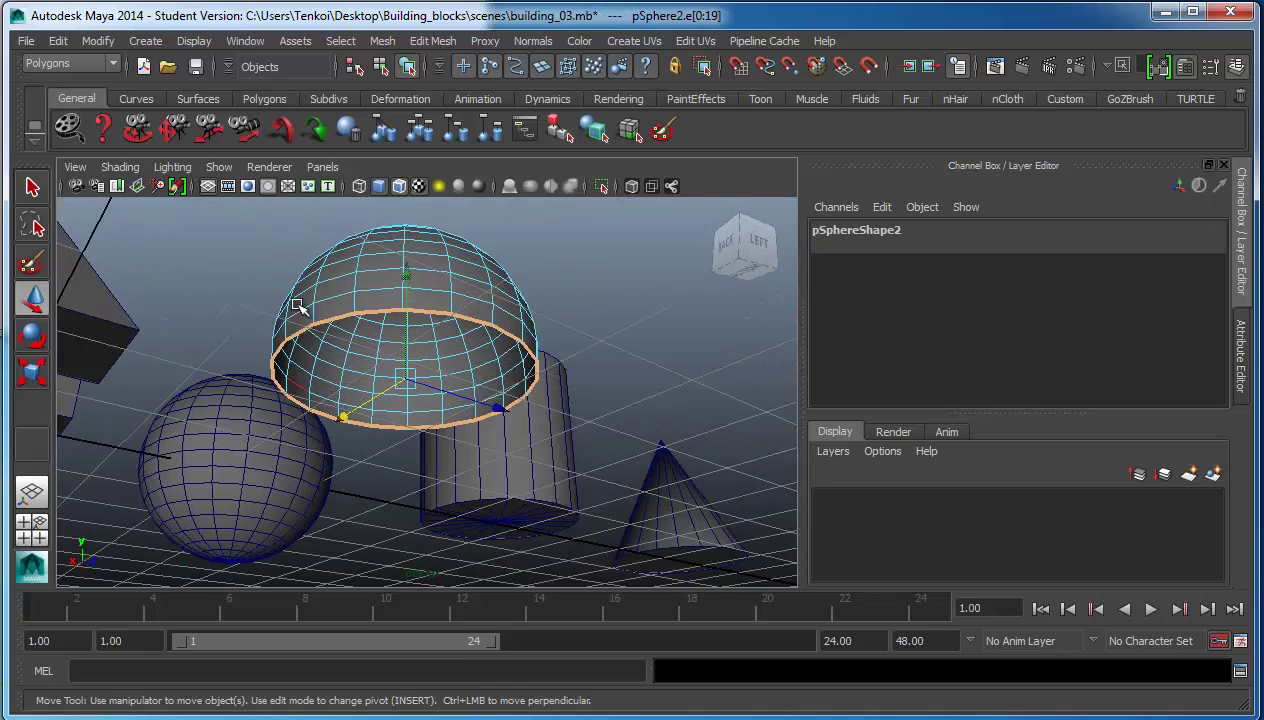
left_click_drag(396, 300, 429, 318, "alt")
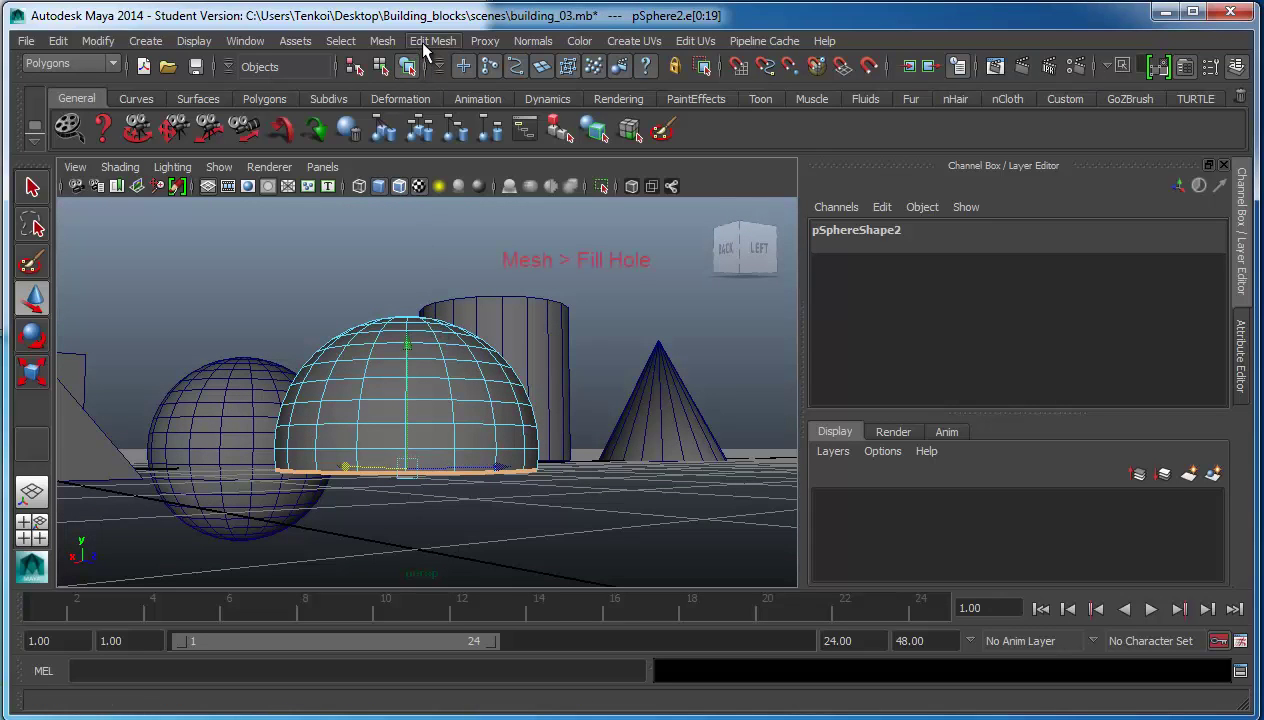
left_click(373, 44)
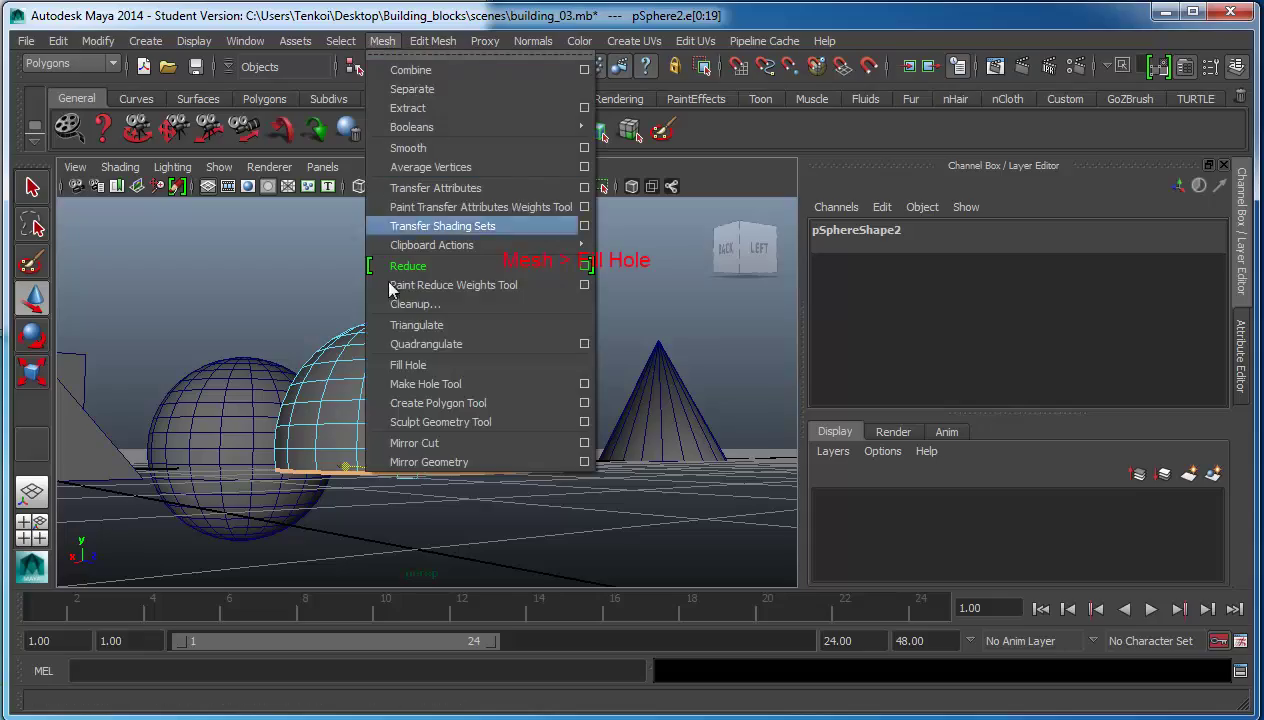
left_click(413, 362)
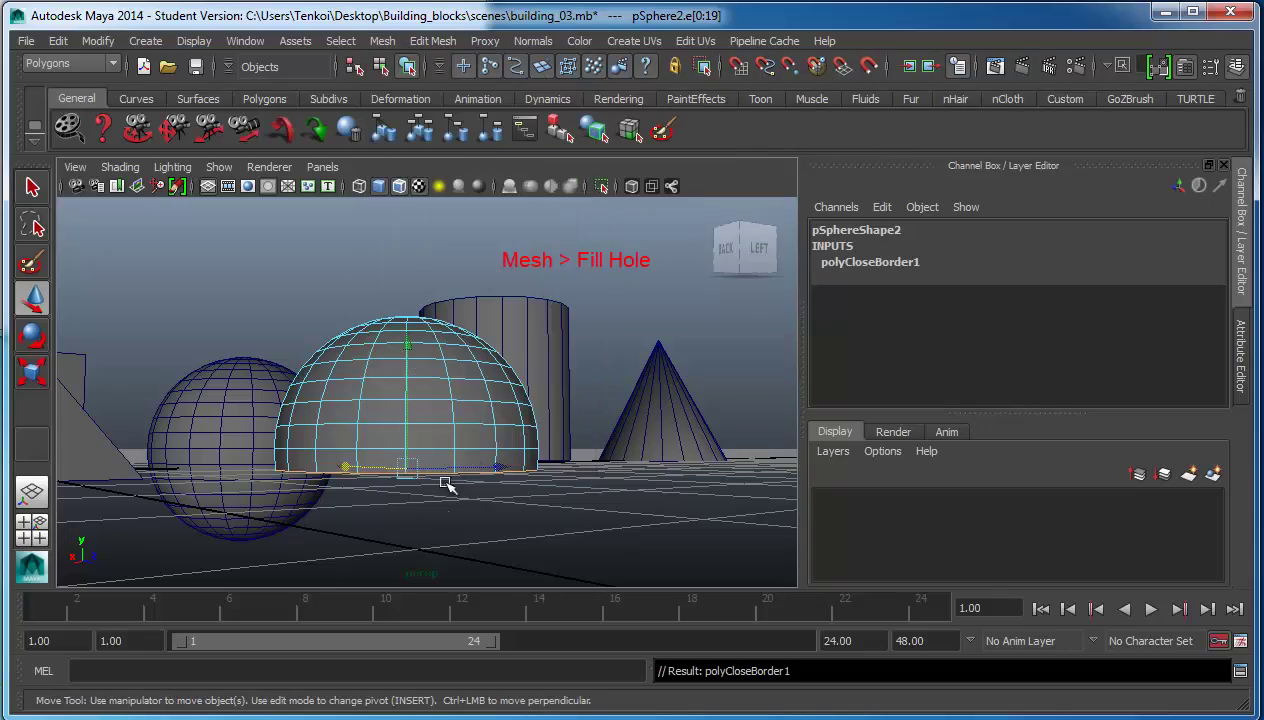
mouse_move(447, 485)
left_mouse_down("alt")
mouse_move(300, 515)
mouse_move(375, 474)
mouse_move(339, 345)
mouse_move(418, 392)
mouse_move(460, 361)
mouse_move(370, 361)
mouse_move(325, 412)
mouse_move(450, 440)
left_mouse_up("alt")
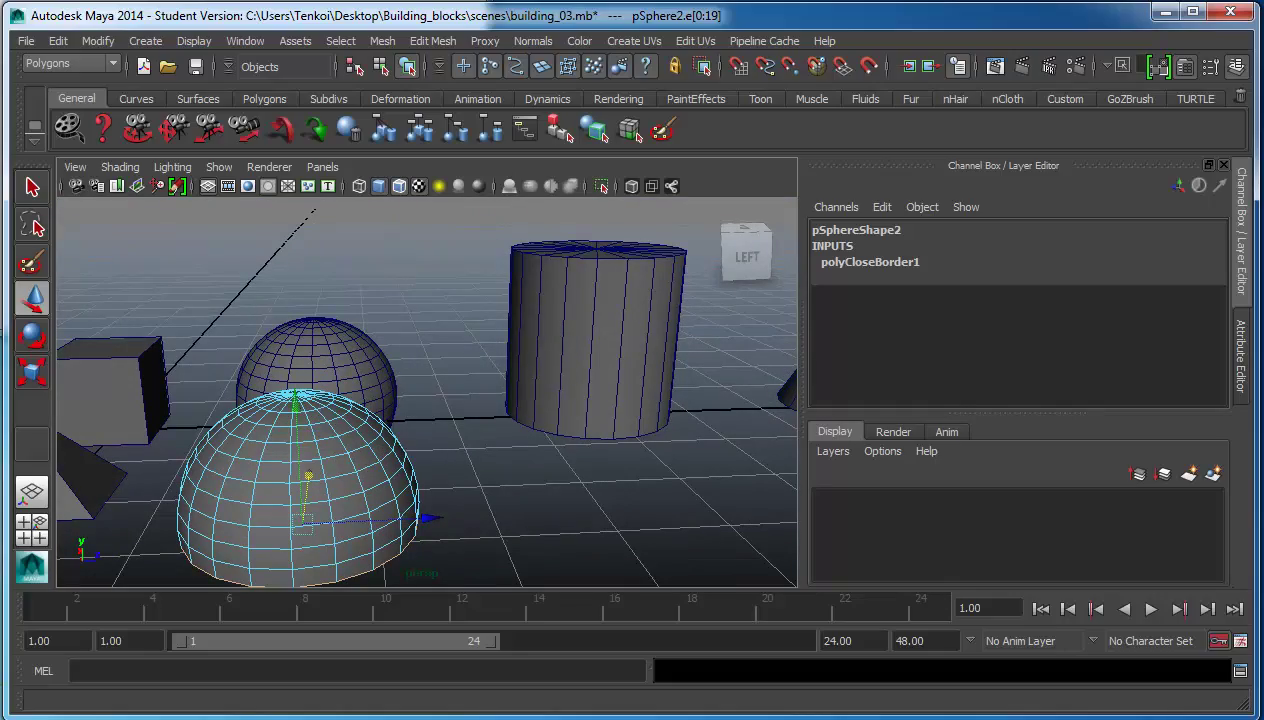
mouse_move(528, 446)
left_mouse_down("alt")
mouse_move(618, 460)
mouse_move(790, 445)
mouse_move(446, 480)
mouse_move(316, 474)
mouse_move(403, 476)
mouse_move(522, 409)
mouse_move(293, 429)
mouse_move(516, 427)
mouse_move(260, 480)
mouse_move(387, 477)
mouse_move(587, 339)
mouse_move(526, 377)
left_mouse_up("alt")
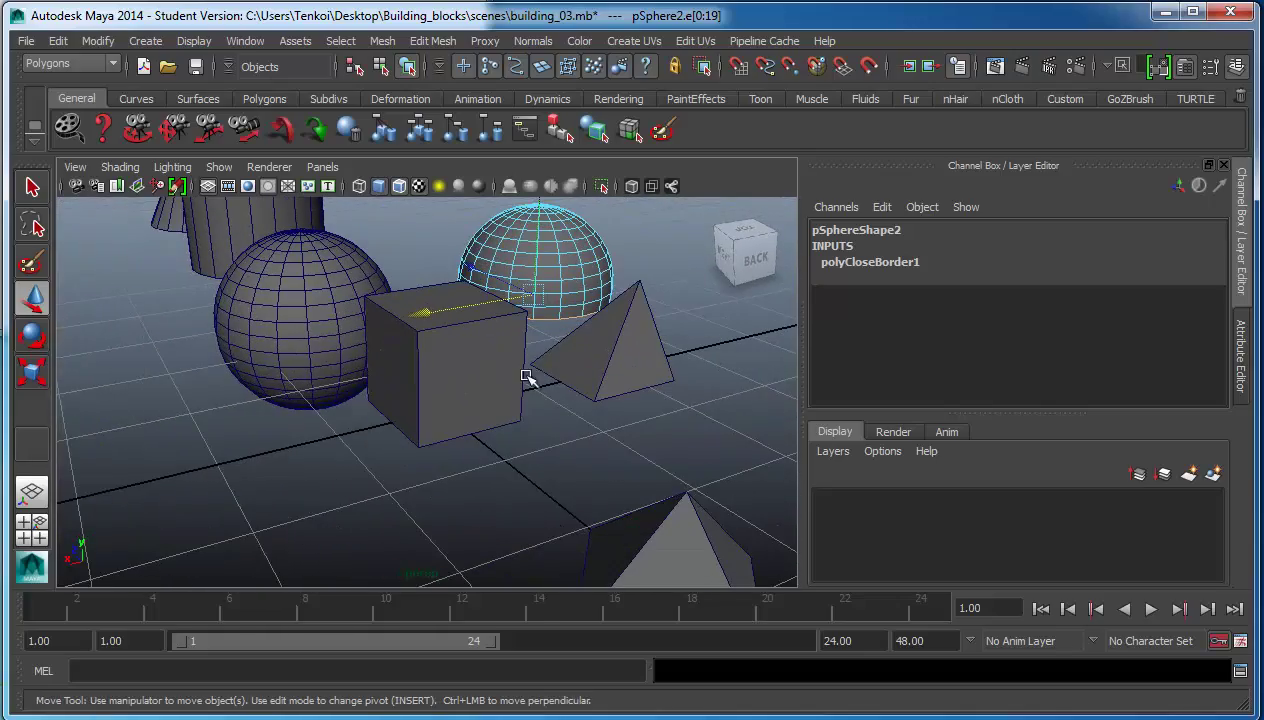
- Duplicate Block01 and slide the copy, Block03, along X to Translate X 4.486
left_click(461, 371)
mouse_move(538, 433)
left_mouse_down("alt")
mouse_move(691, 415)
mouse_move(705, 438)
mouse_move(468, 432)
left_mouse_up("alt")
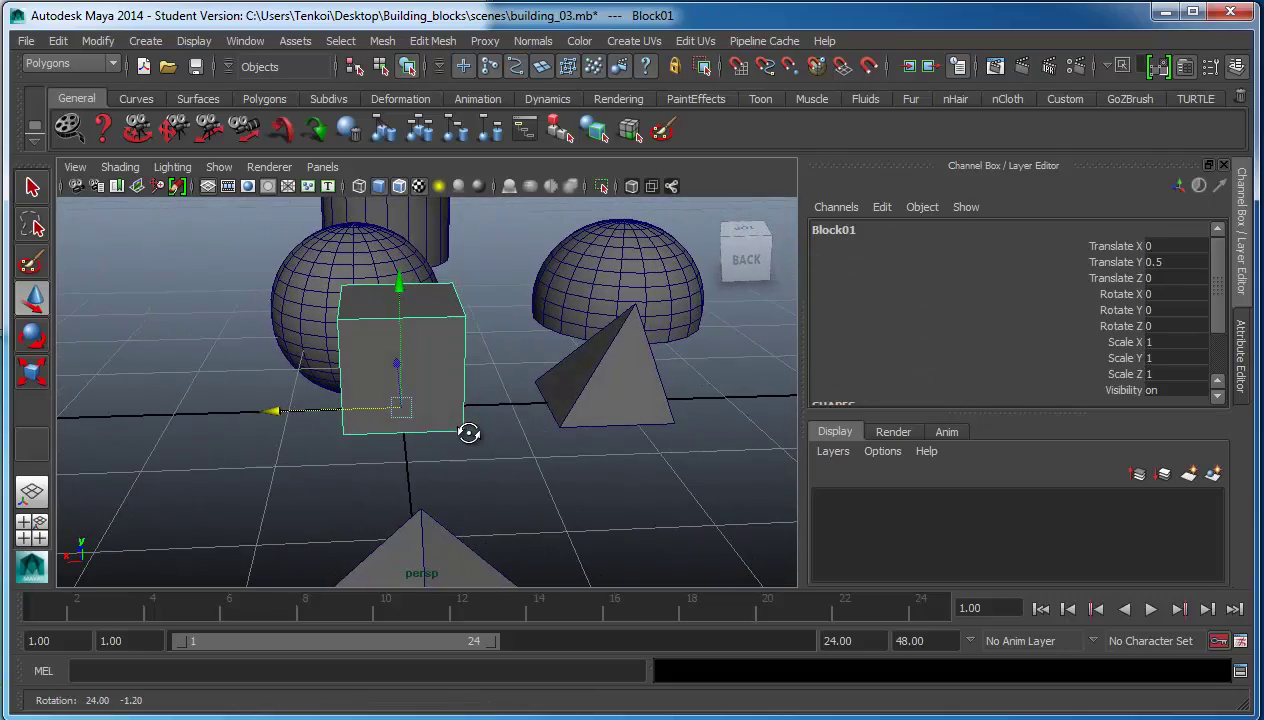
left_click(60, 41)
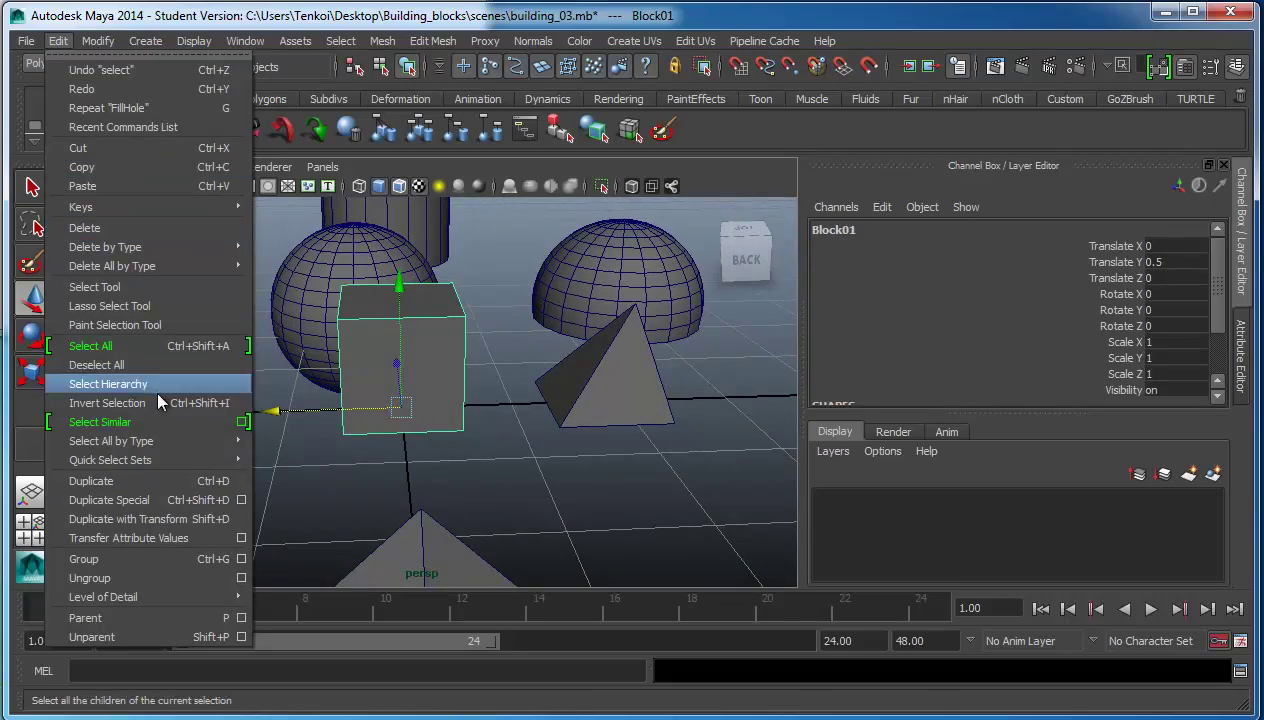
left_click(143, 479)
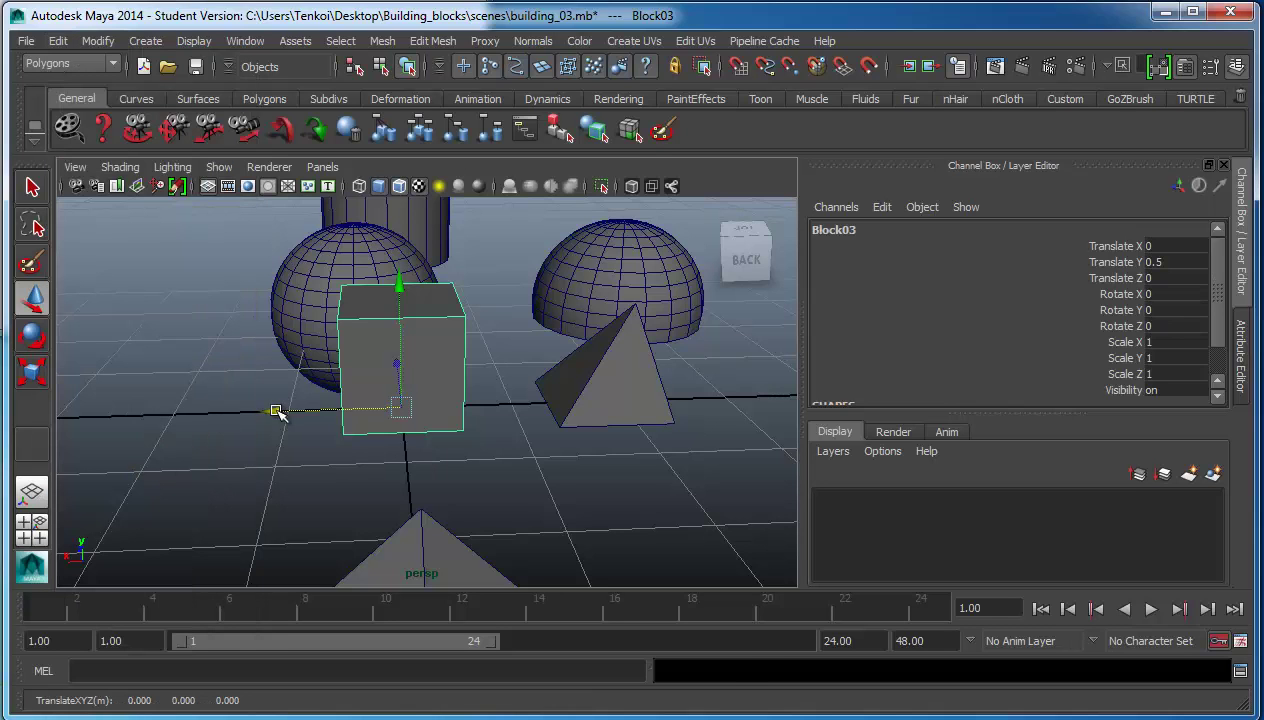
left_click_drag(276, 412, 30, 413)
mouse_move(370, 470)
middle_mouse_down("alt")
mouse_move(798, 508)
mouse_move(492, 472)
middle_mouse_up("alt")
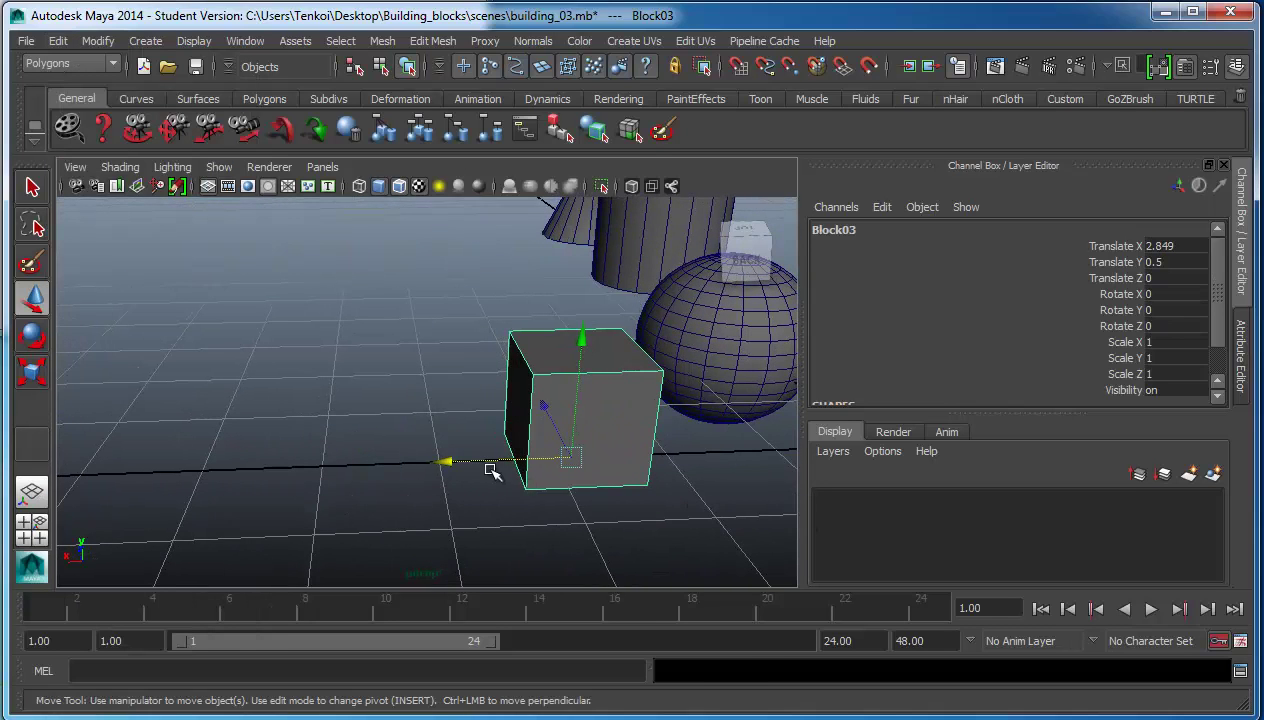
mouse_move(445, 461)
left_mouse_down()
mouse_move(237, 460)
mouse_move(252, 461)
left_mouse_up()
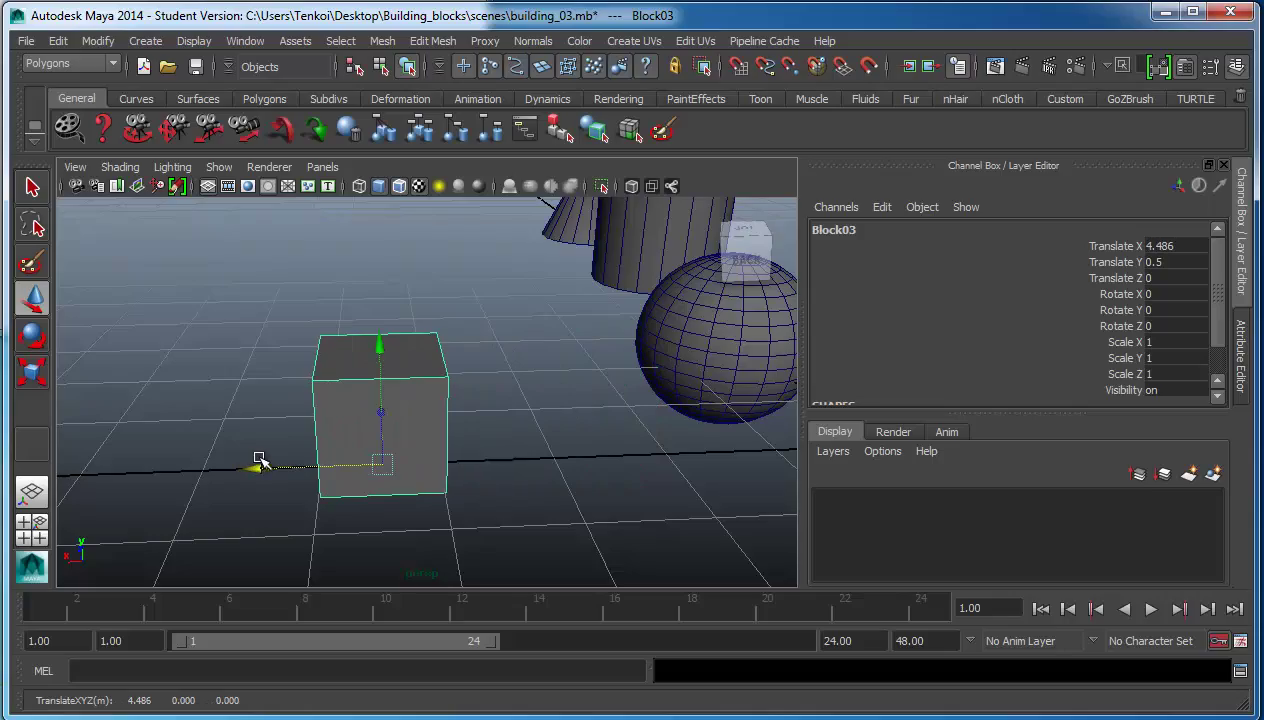
mouse_move(571, 501)
left_mouse_down("alt")
mouse_move(341, 485)
mouse_move(691, 497)
mouse_move(432, 357)
left_mouse_up("alt")
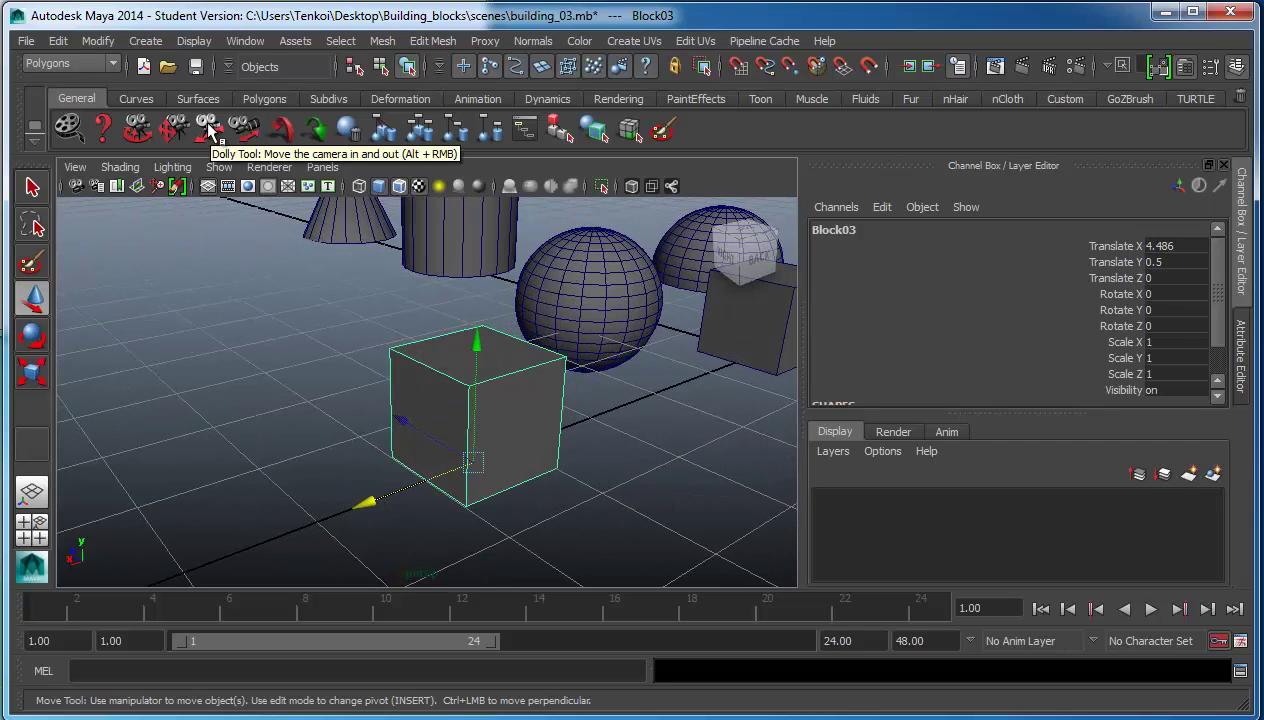
- Activate the Cut Faces Tool and switch to the four-view layout
left_click(437, 42)
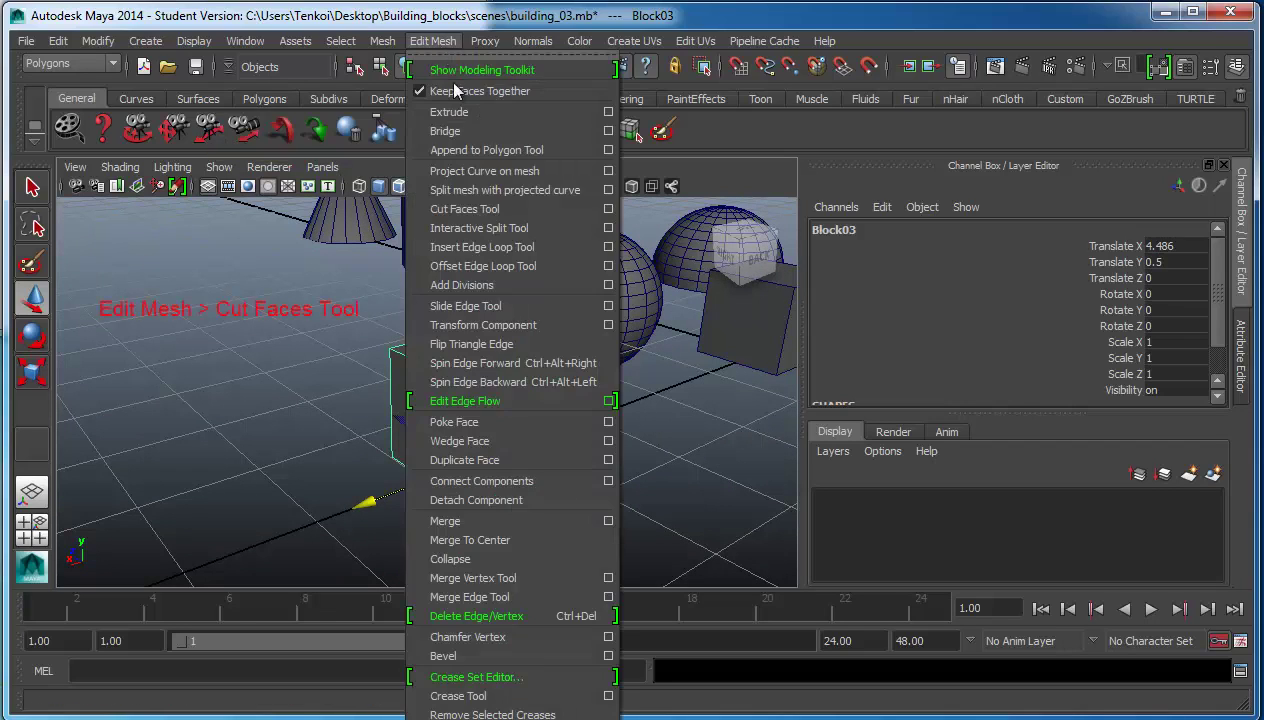
left_click(466, 210)
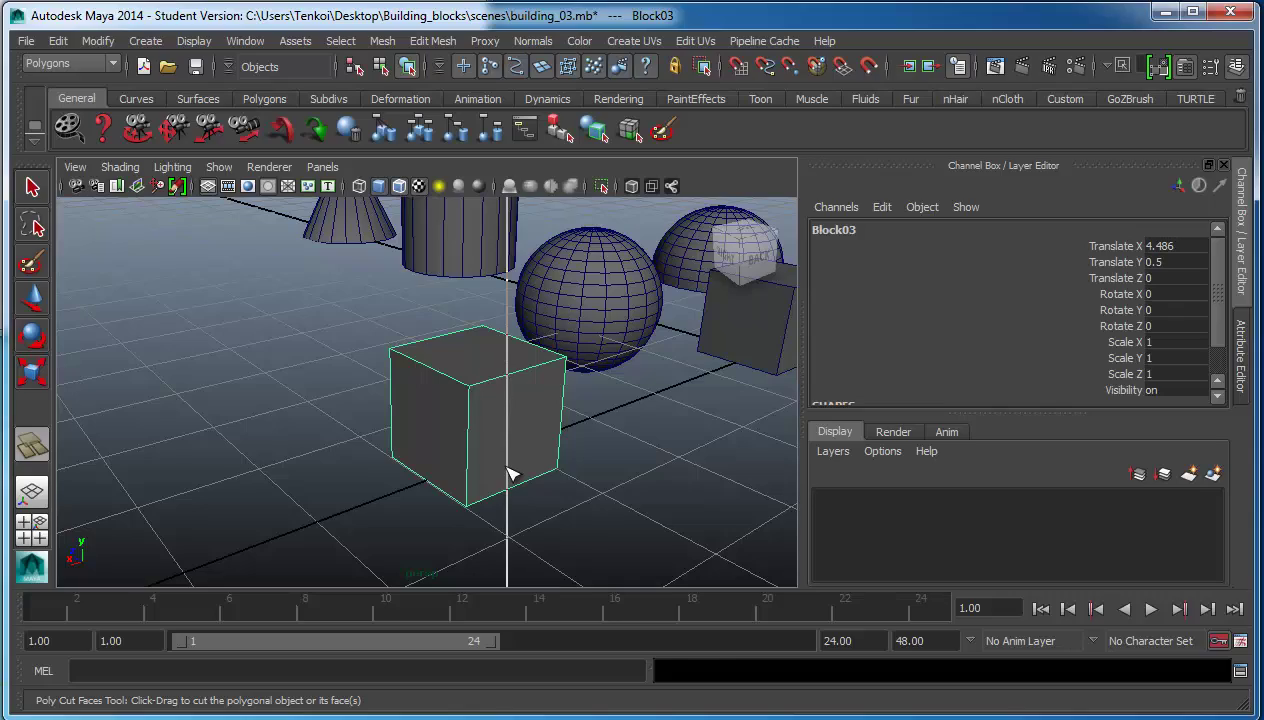
mouse_move(620, 483)
left_mouse_down("alt")
mouse_move(584, 499)
mouse_move(488, 499)
mouse_move(417, 469)
mouse_move(649, 486)
mouse_move(576, 497)
mouse_move(458, 488)
mouse_move(615, 485)
left_mouse_up("alt")
key("space")
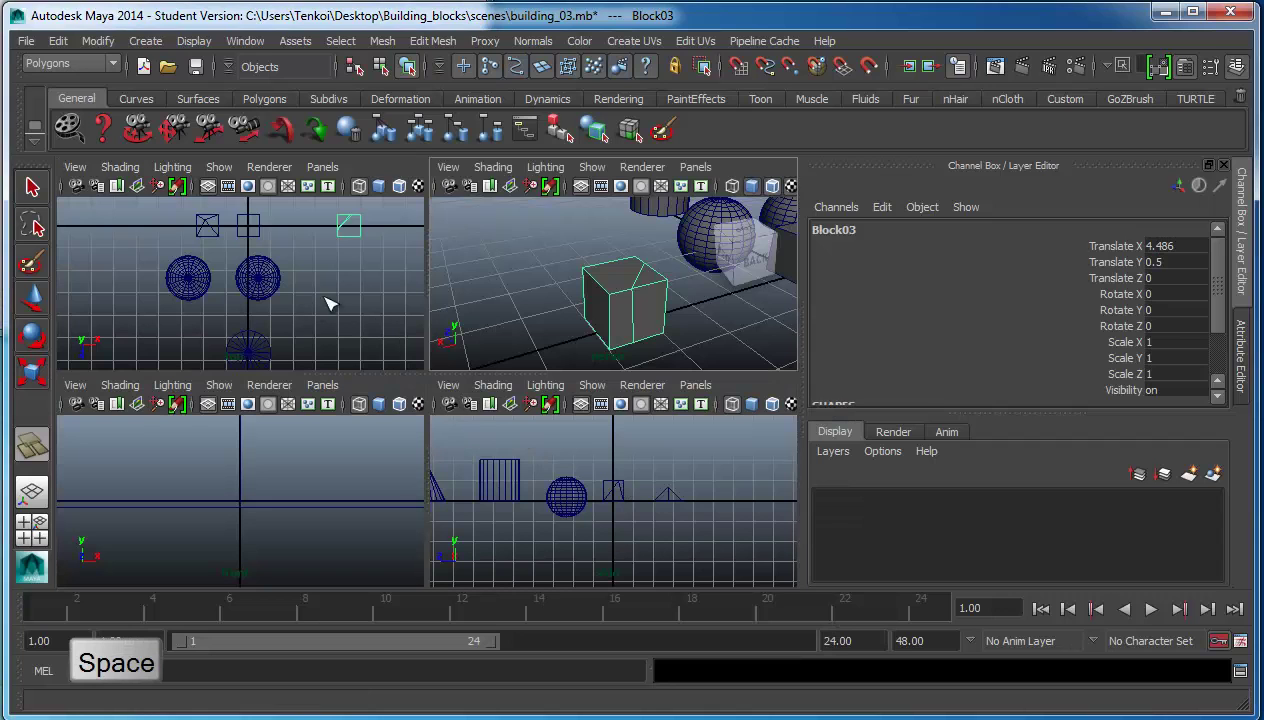
- In the enlarged top view, cut two parallel vertical slices across Block03's right side
key("space")
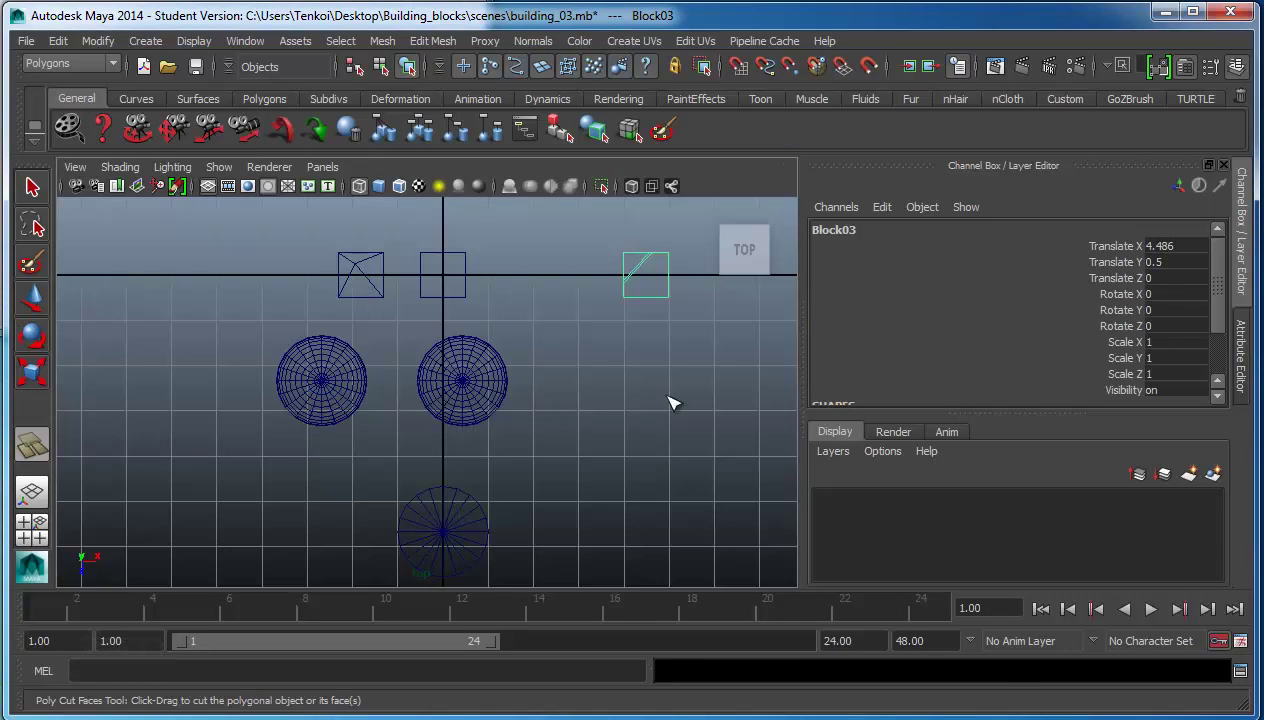
scroll(683, 347, "up", 3)
scroll(620, 352, "up", 1)
middle_click_drag(587, 358, 370, 483, "alt")
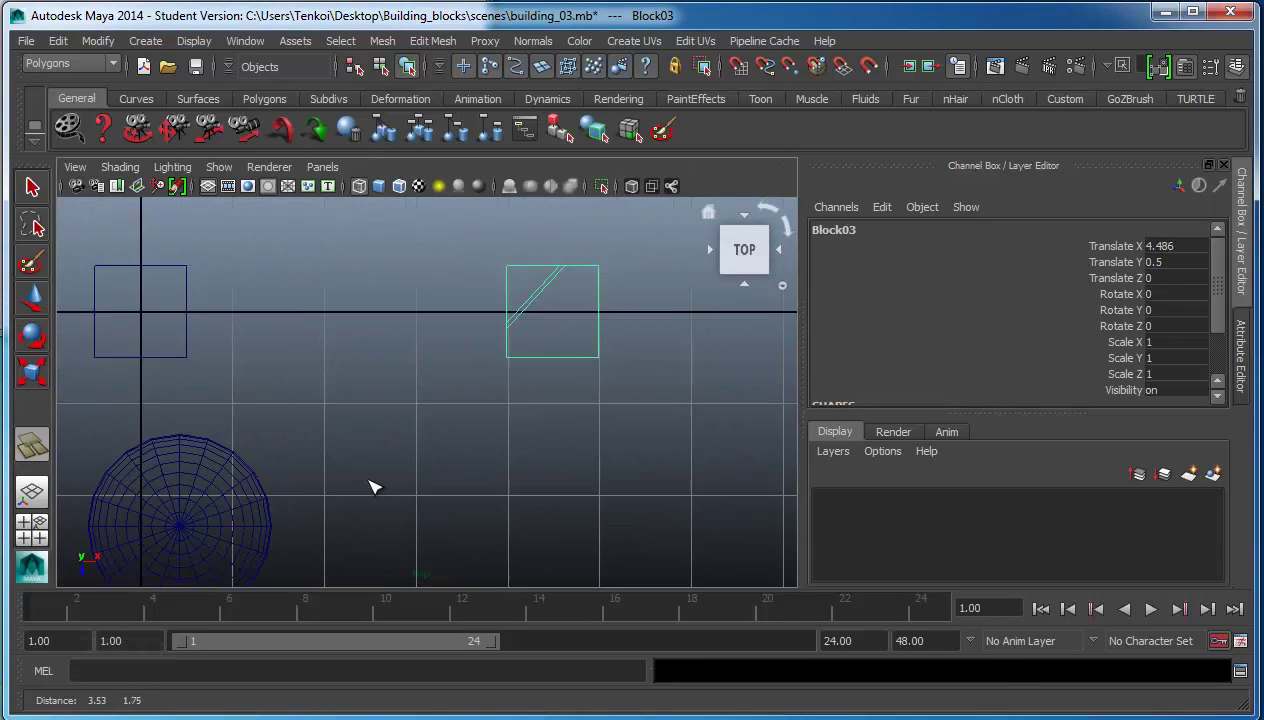
scroll(645, 350, "up", 1)
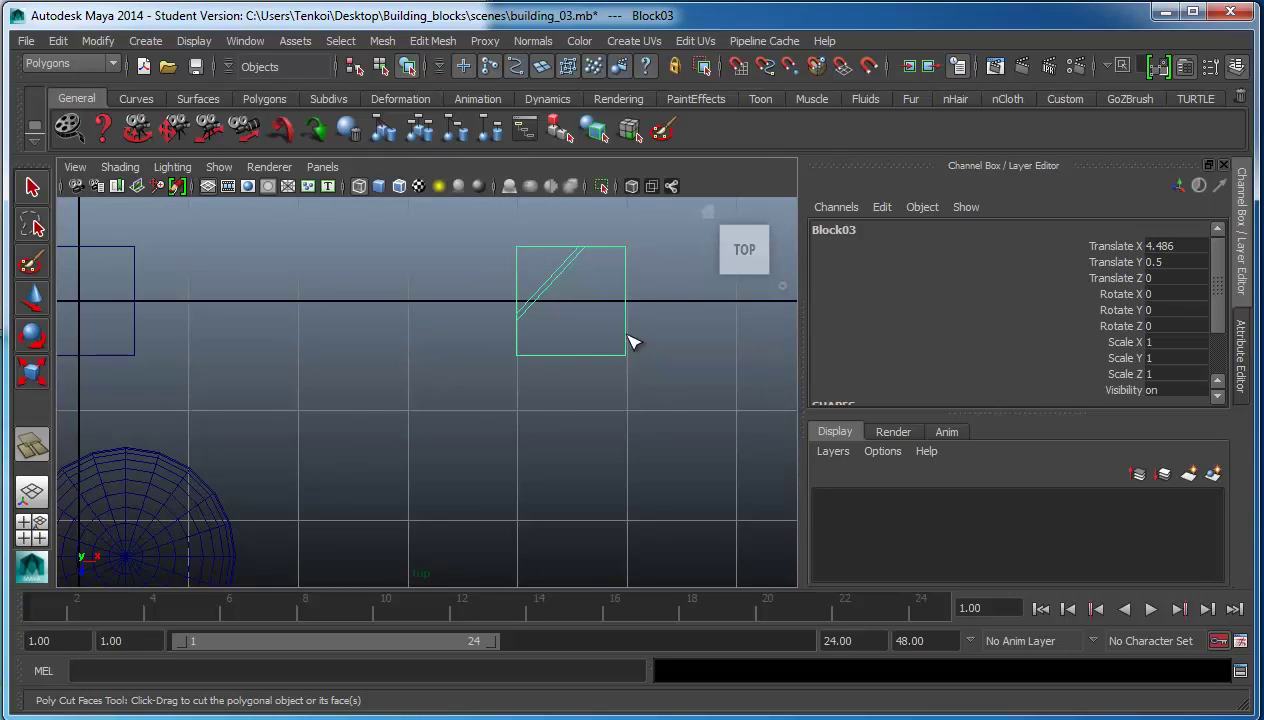
mouse_move(633, 343)
left_mouse_down()
mouse_move(643, 331)
mouse_move(598, 367)
left_mouse_up()
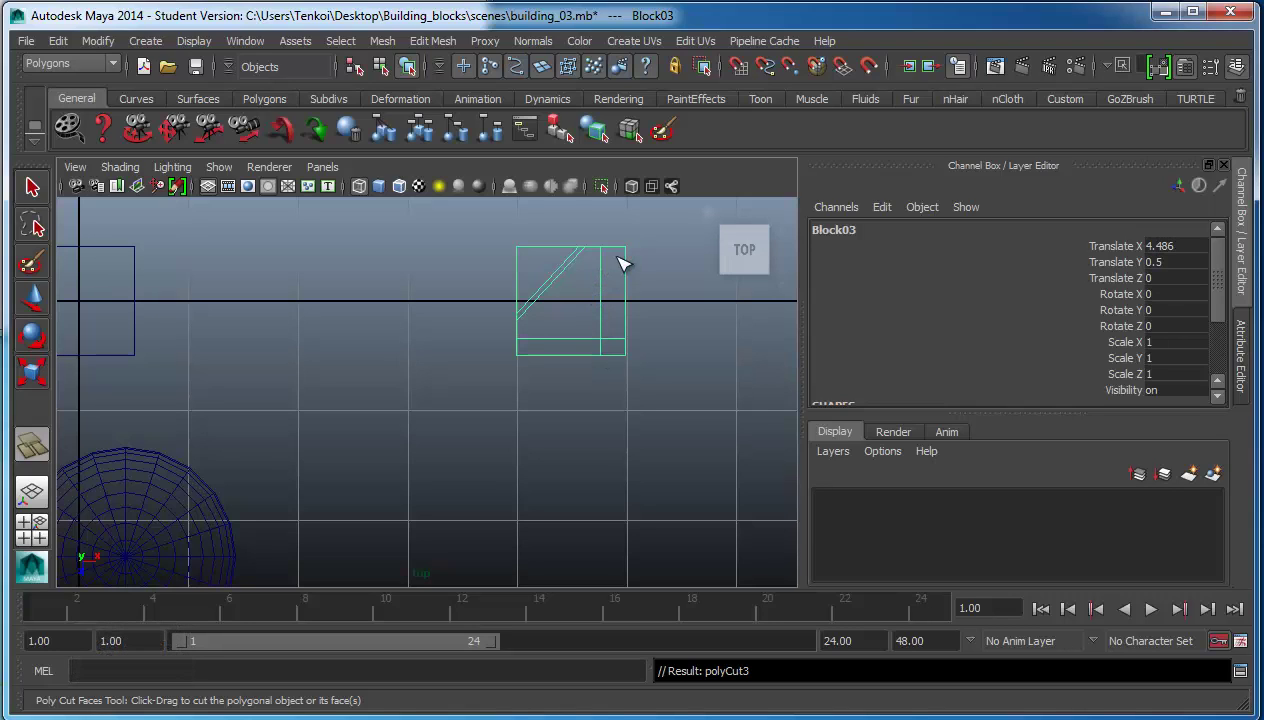
left_click_drag(613, 247, 612, 273)
mouse_move(641, 374)
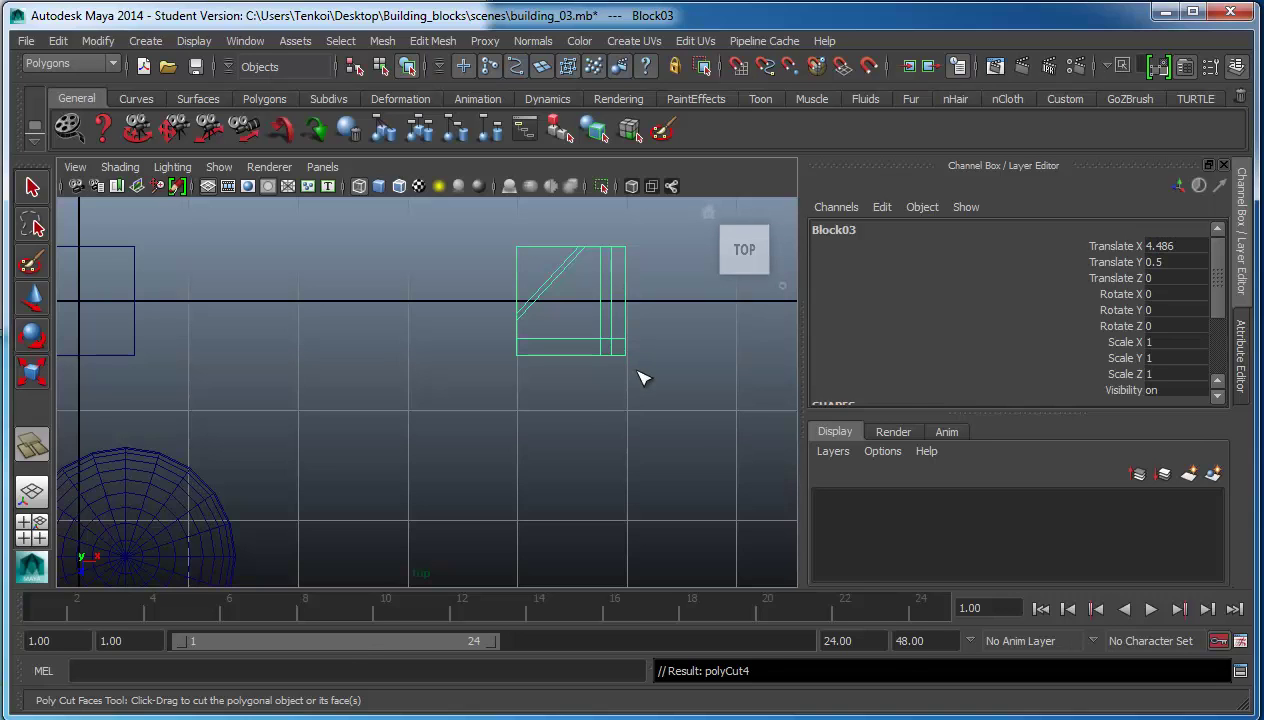
key("space")
key("space")
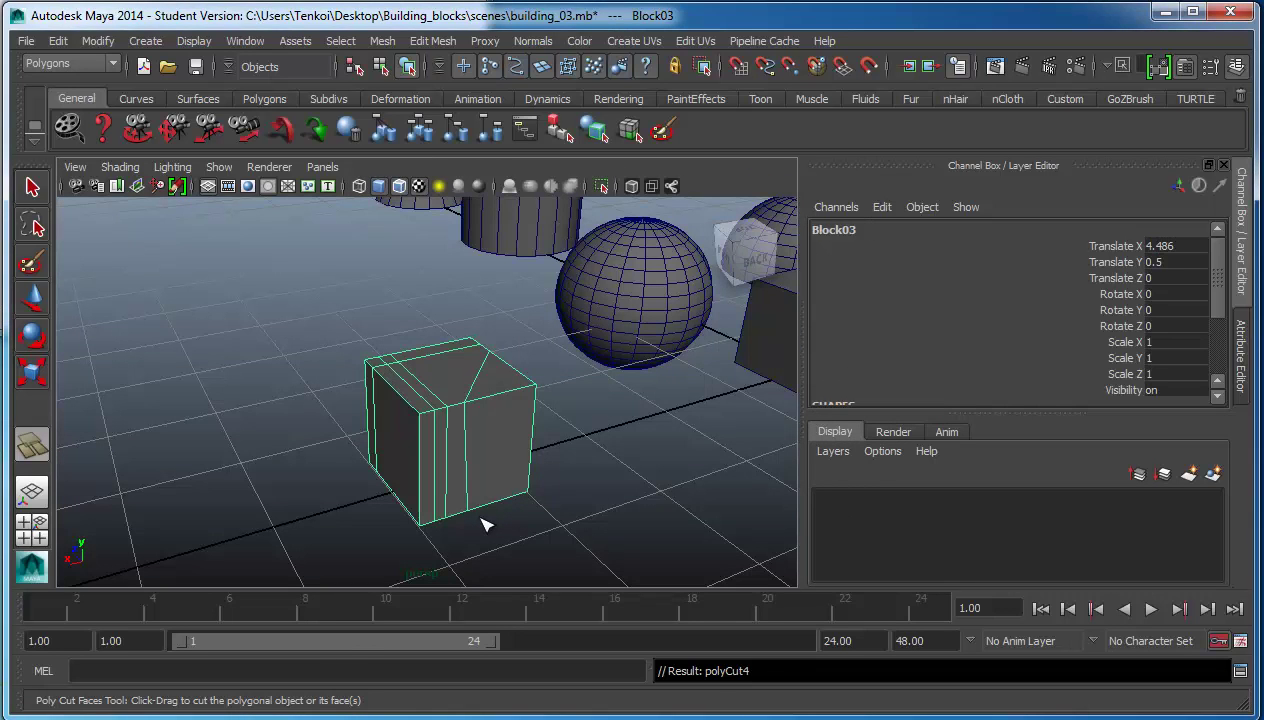
left_click(33, 188)
mouse_move(530, 465)
left_mouse_down("alt")
mouse_move(248, 423)
mouse_move(212, 400)
mouse_move(453, 451)
left_mouse_up("alt")
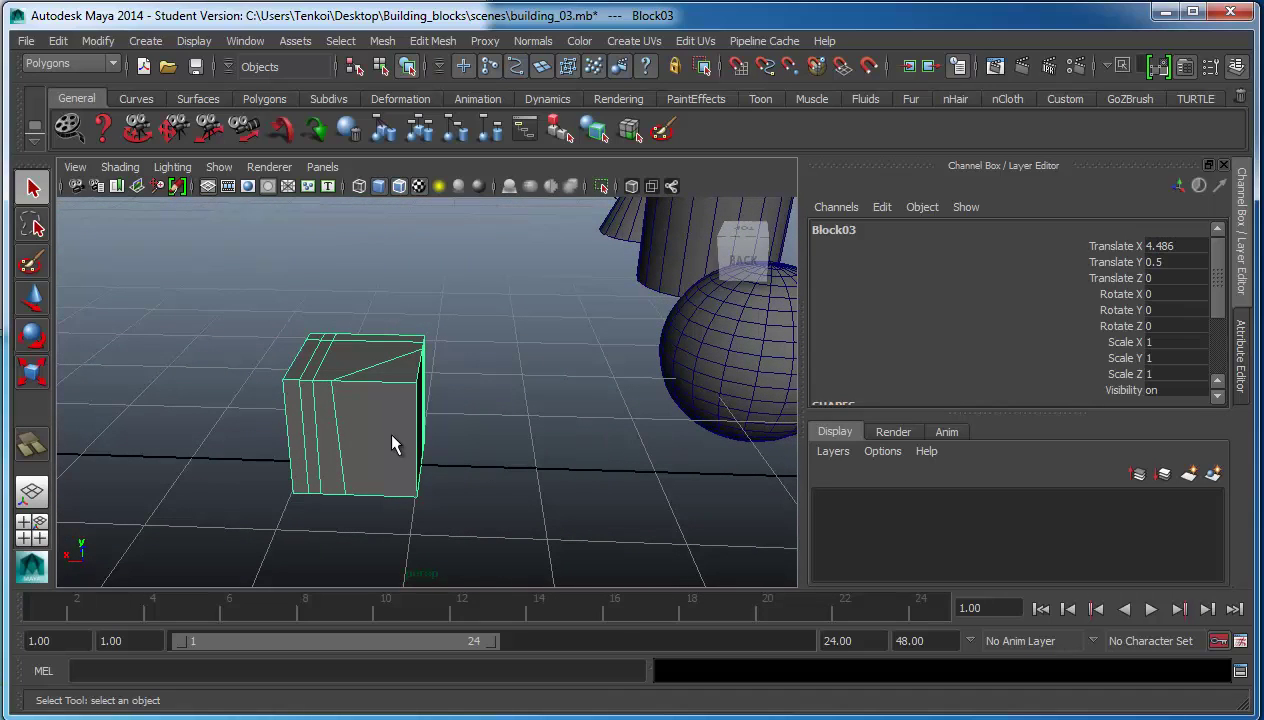
- Select and remove Block03's cut-off corner faces in Face mode
left_click_drag(389, 431, 454, 453, "alt")
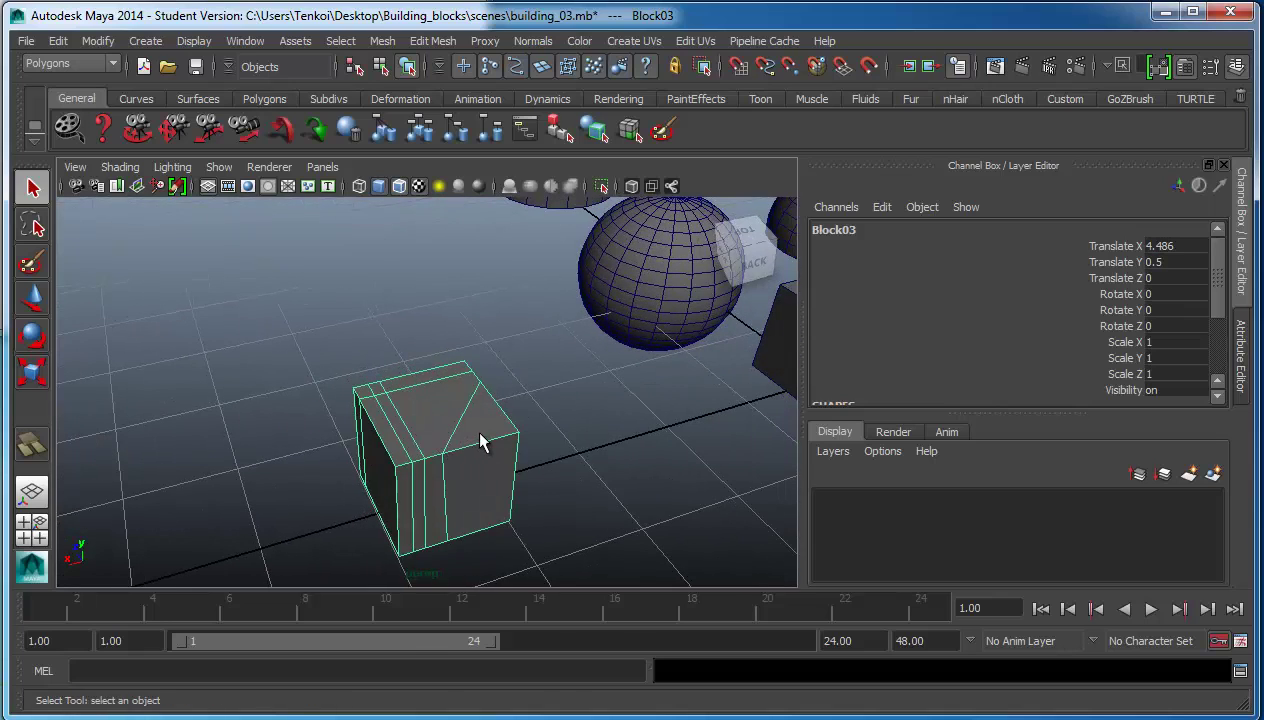
right_click_drag(481, 443, 480, 478)
left_click_drag(485, 429, 548, 397, "alt")
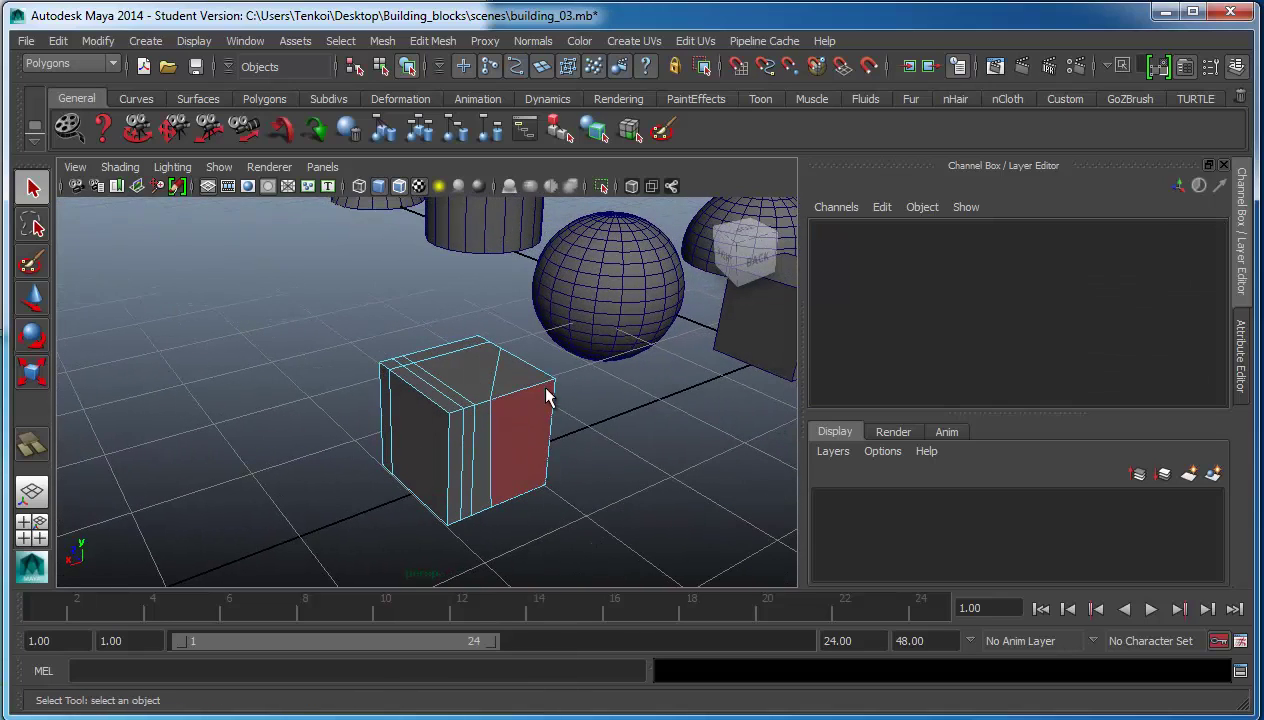
mouse_move(558, 527)
left_mouse_down()
mouse_move(578, 528)
mouse_move(340, 515)
mouse_move(502, 516)
mouse_move(446, 497)
left_mouse_up()
left_click(578, 537)
- Select the hole's border edge loop and cap it with Fill Hole
scroll(357, 446, "up", 2)
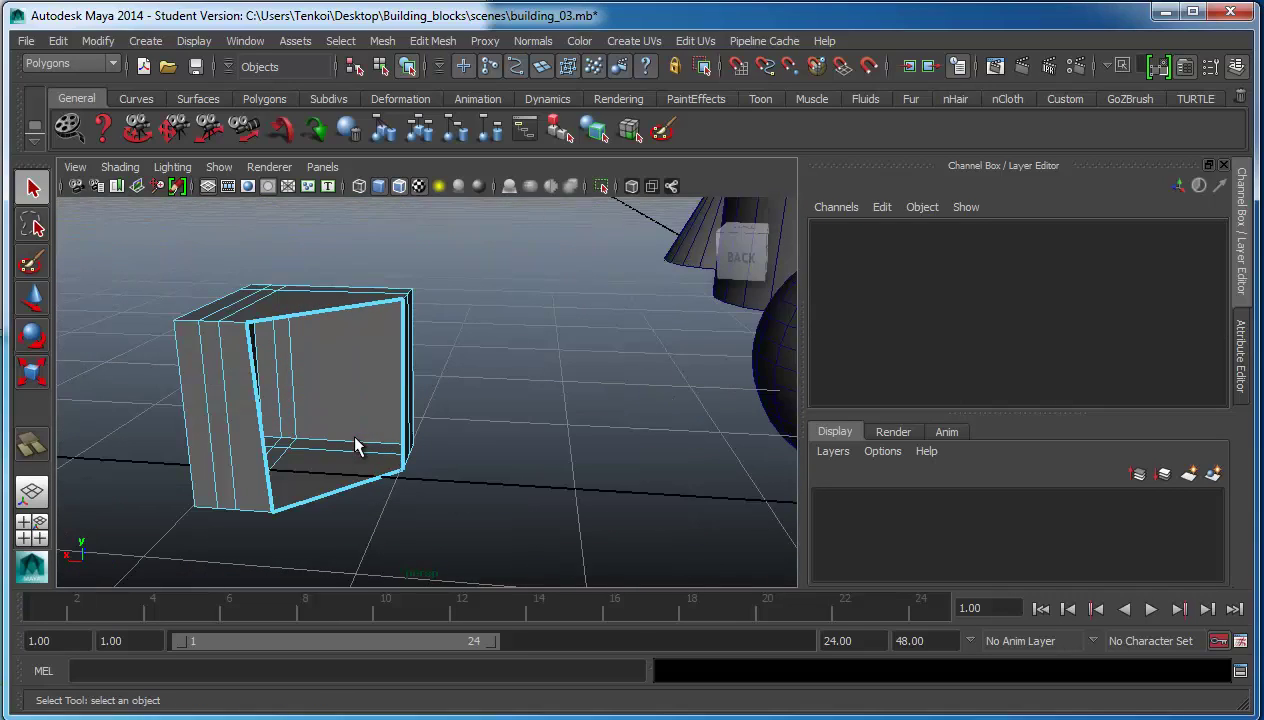
mouse_move(367, 474)
left_mouse_down("alt")
mouse_move(375, 466)
mouse_move(360, 470)
left_mouse_up("alt")
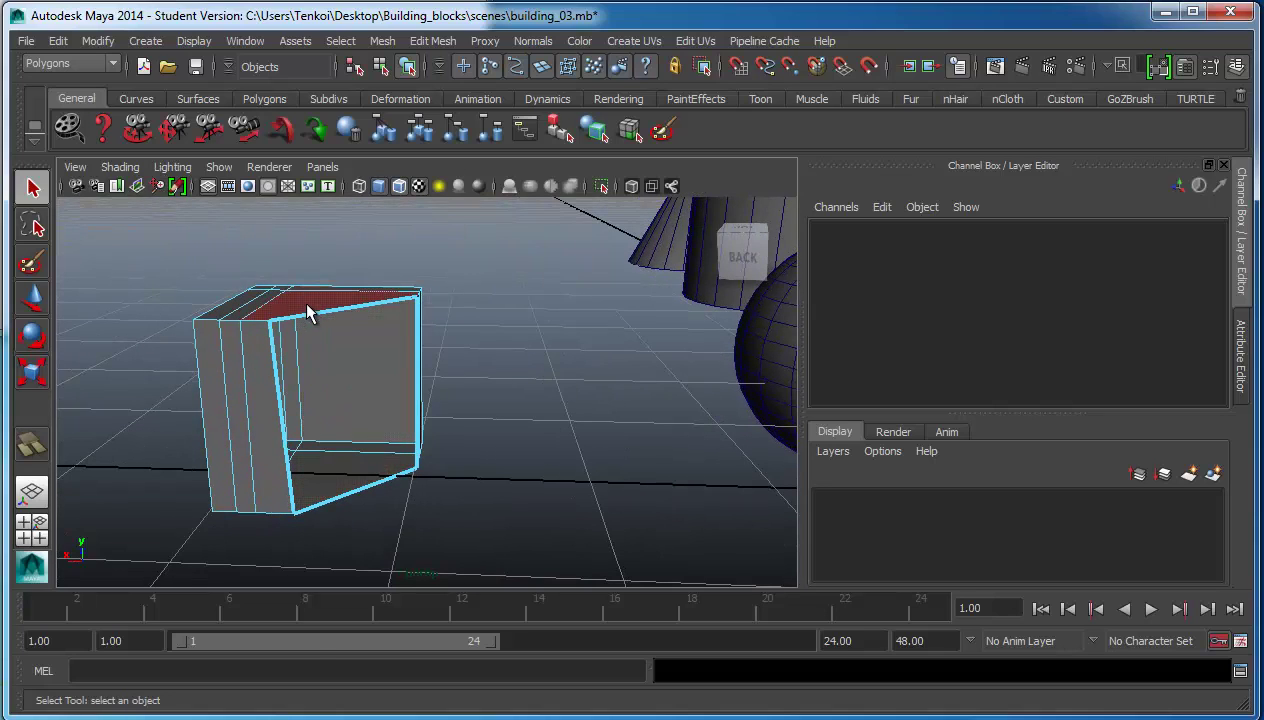
right_click_drag(307, 313, 323, 306)
double_click(324, 313)
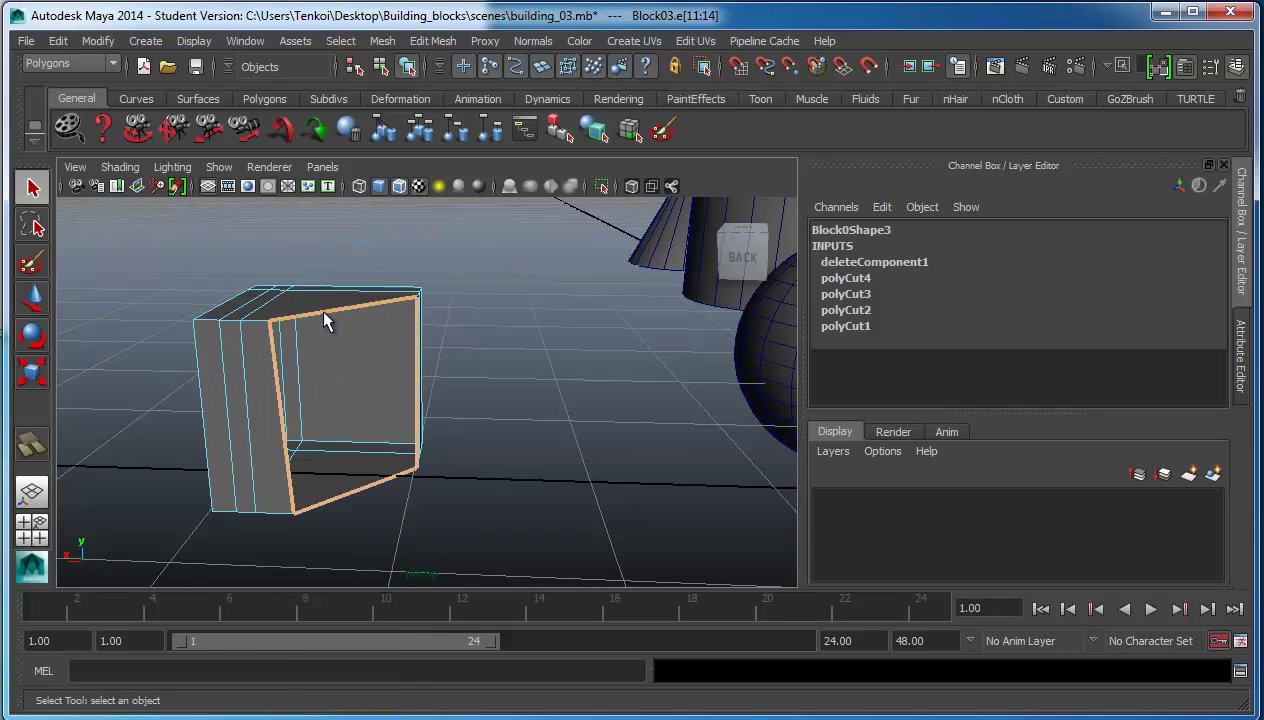
left_click(394, 43)
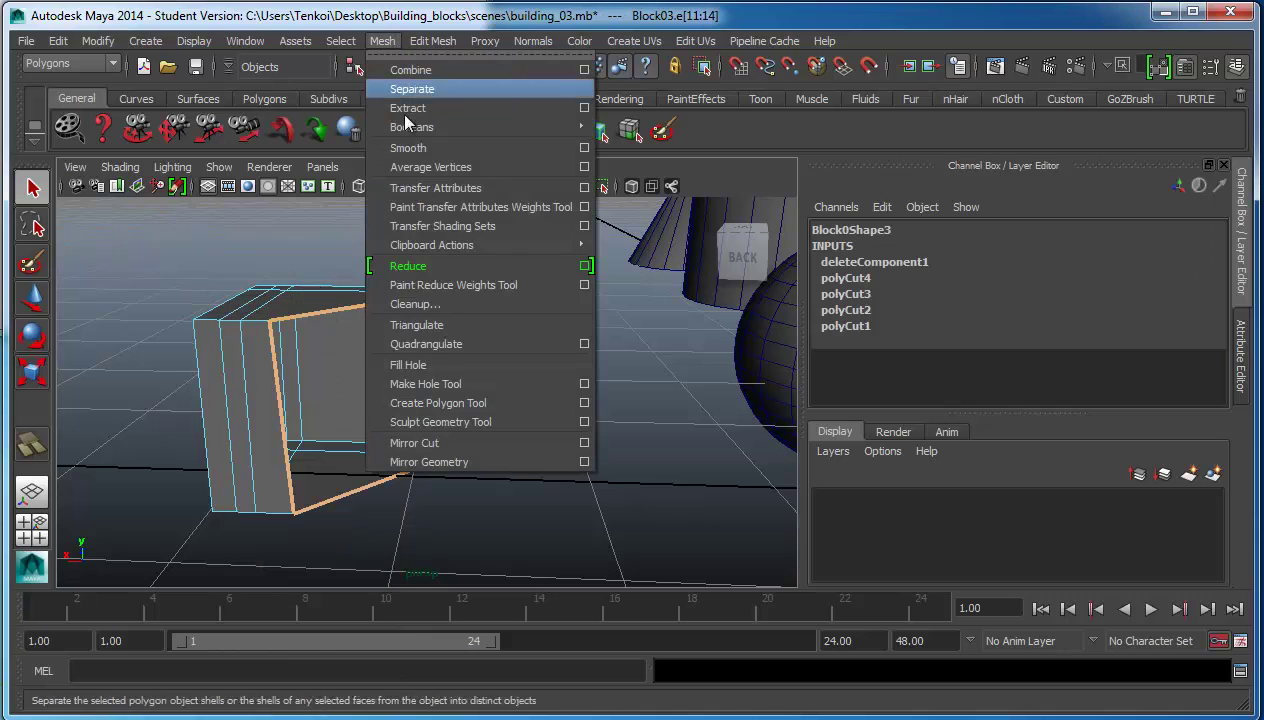
left_click(436, 357)
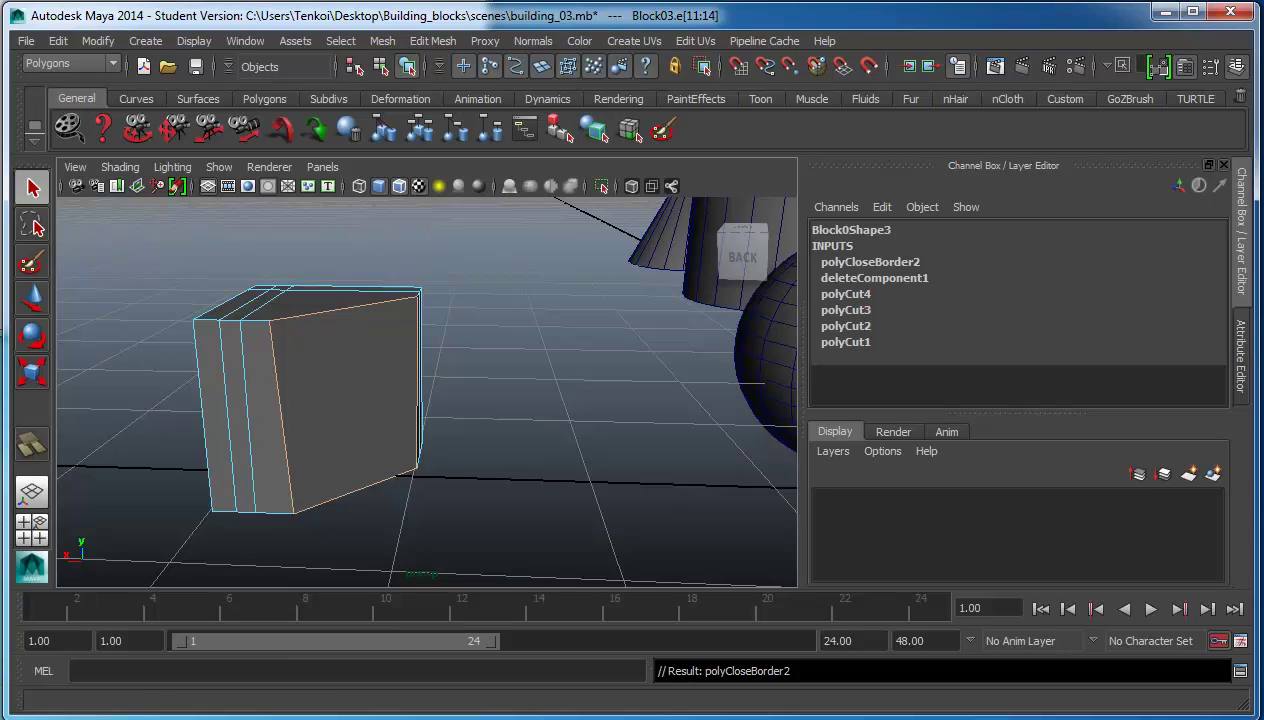
mouse_move(470, 388)
left_mouse_down("alt")
mouse_move(519, 395)
mouse_move(440, 391)
left_mouse_up("alt")
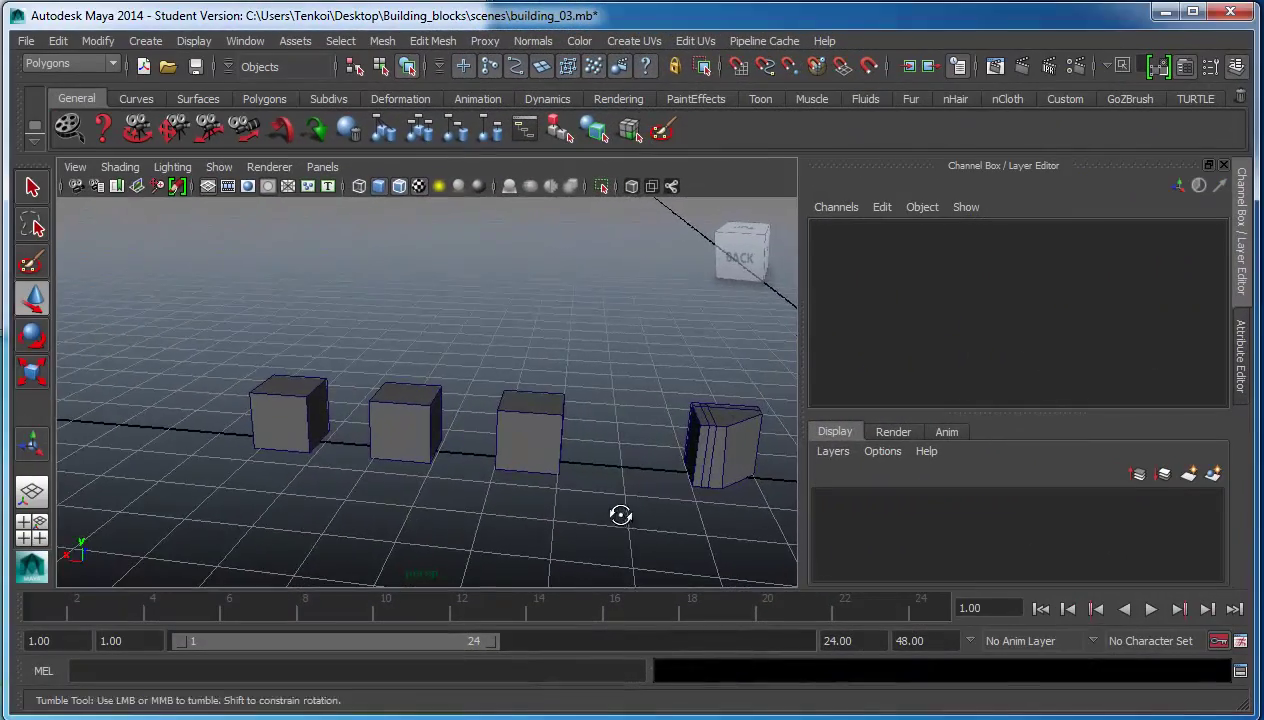
- Zoom in on the row of cubes and select Block04
mouse_move(620, 516)
left_mouse_down("alt")
mouse_move(574, 498)
mouse_move(660, 516)
mouse_move(760, 512)
mouse_move(773, 525)
mouse_move(745, 508)
mouse_move(654, 520)
mouse_move(635, 508)
left_mouse_up("alt")
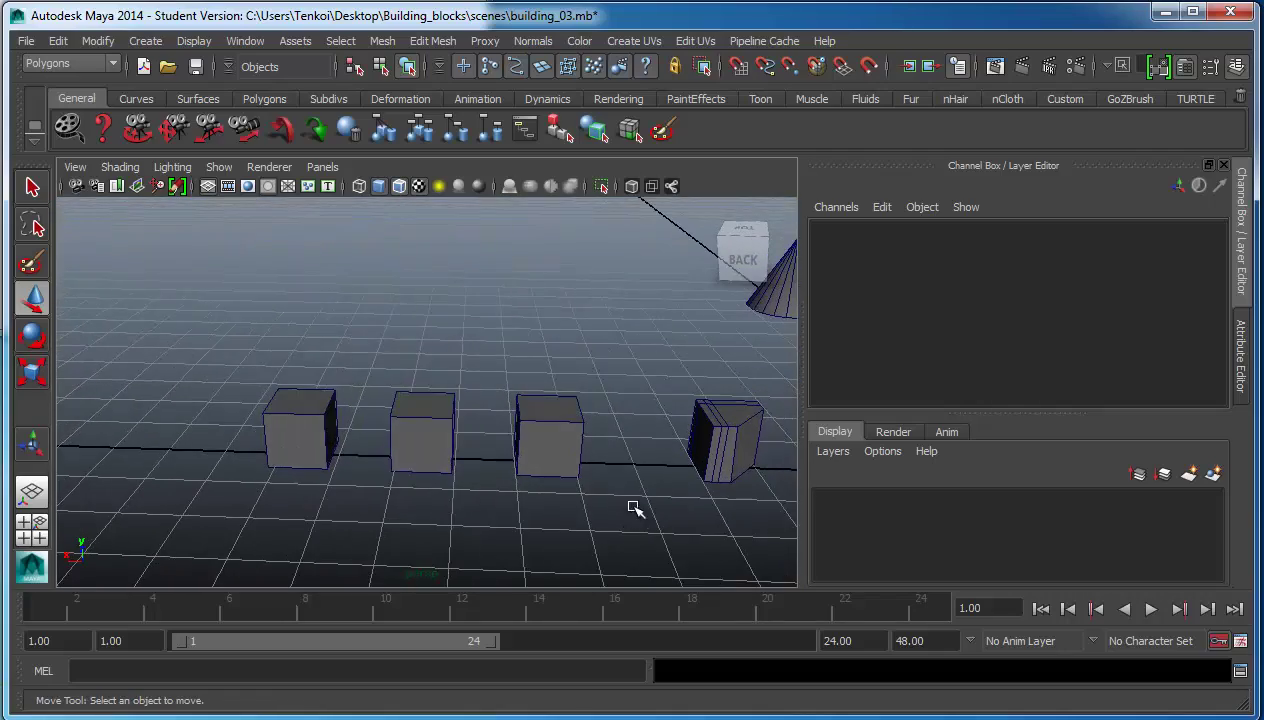
scroll(550, 471, "up", 3)
scroll(553, 480, "up", 3)
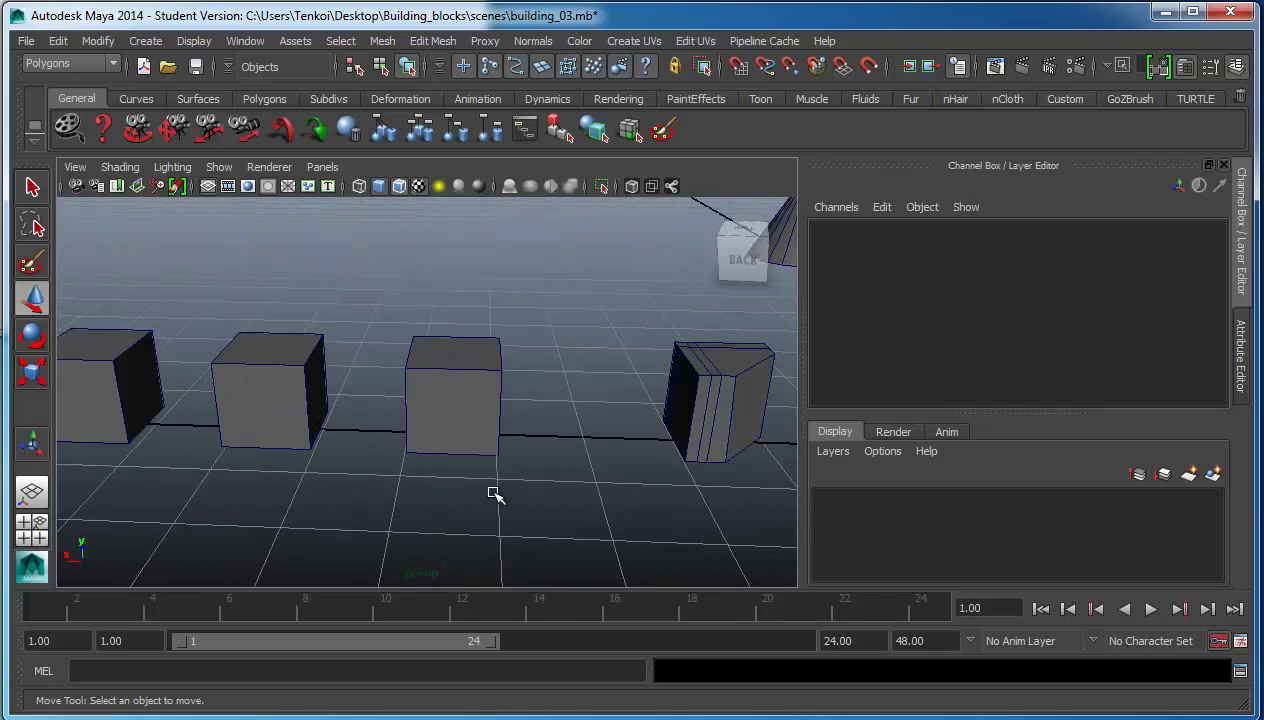
left_click_drag(494, 494, 559, 488, "alt")
scroll(556, 492, "up", 2)
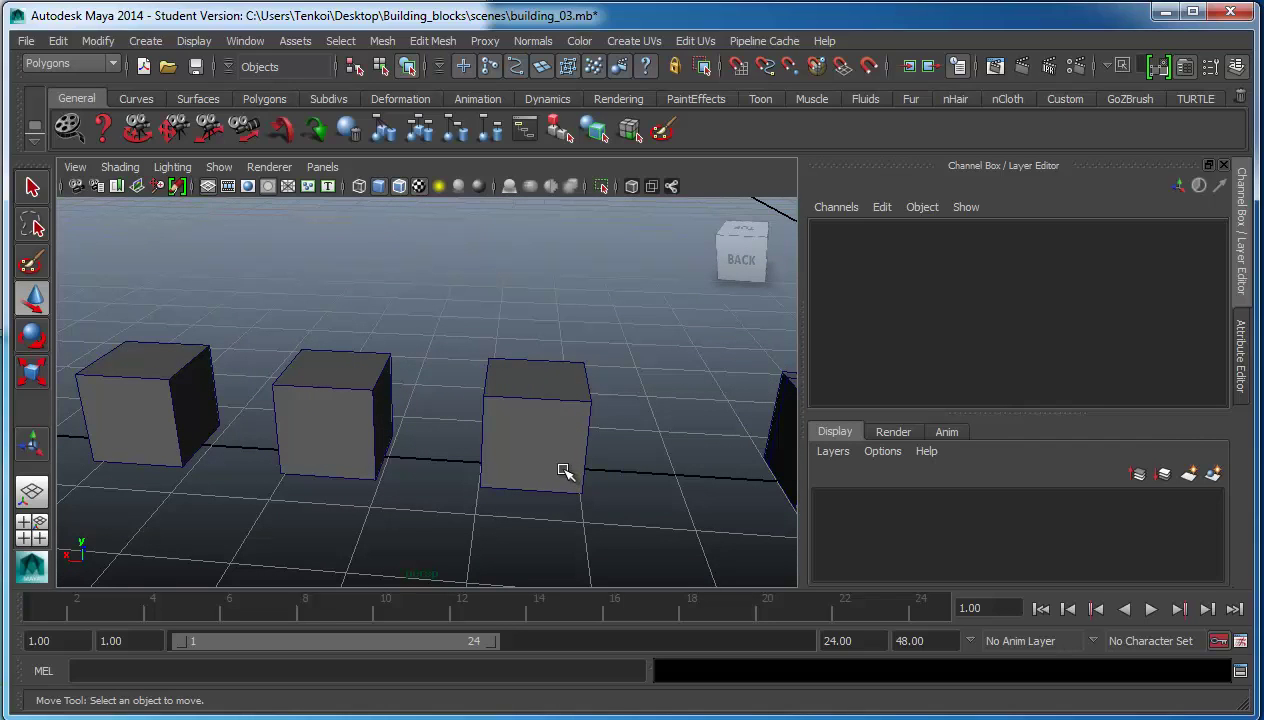
mouse_move(536, 446)
left_mouse_down("alt")
mouse_move(559, 443)
mouse_move(548, 451)
left_mouse_up("alt")
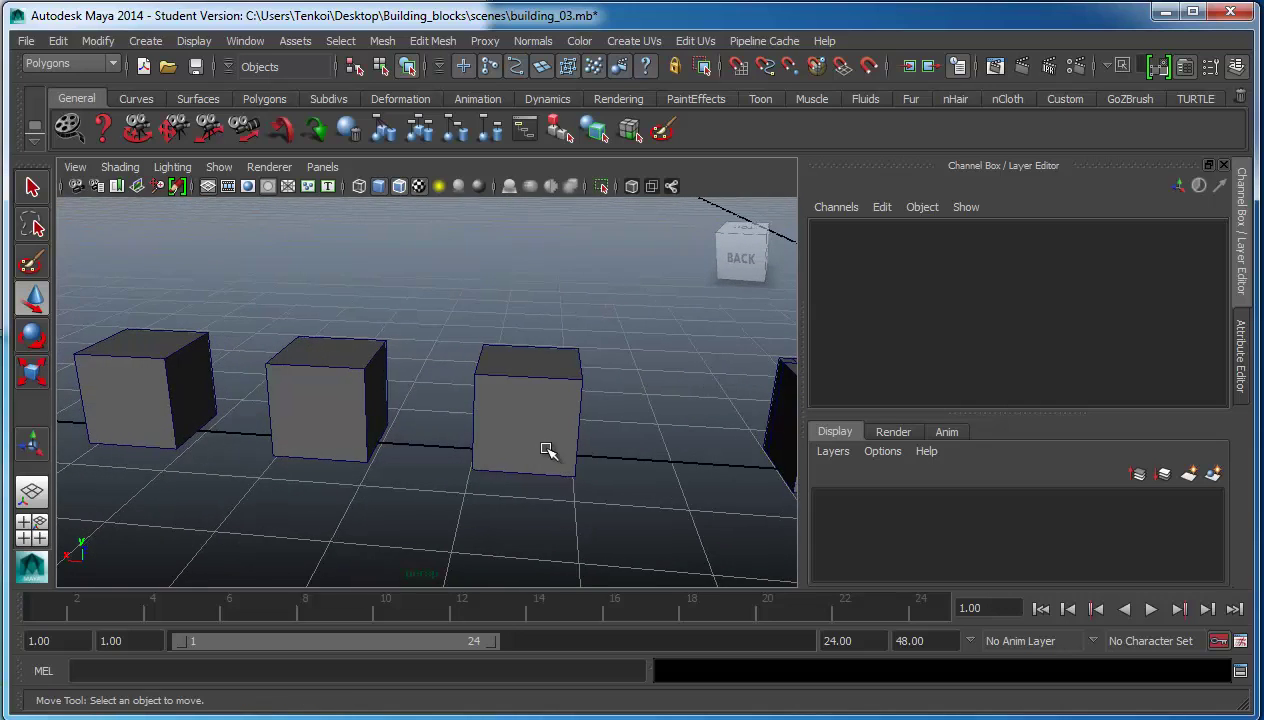
mouse_move(548, 451)
right_mouse_down("alt")
mouse_move(660, 407)
mouse_move(628, 443)
right_mouse_up("alt")
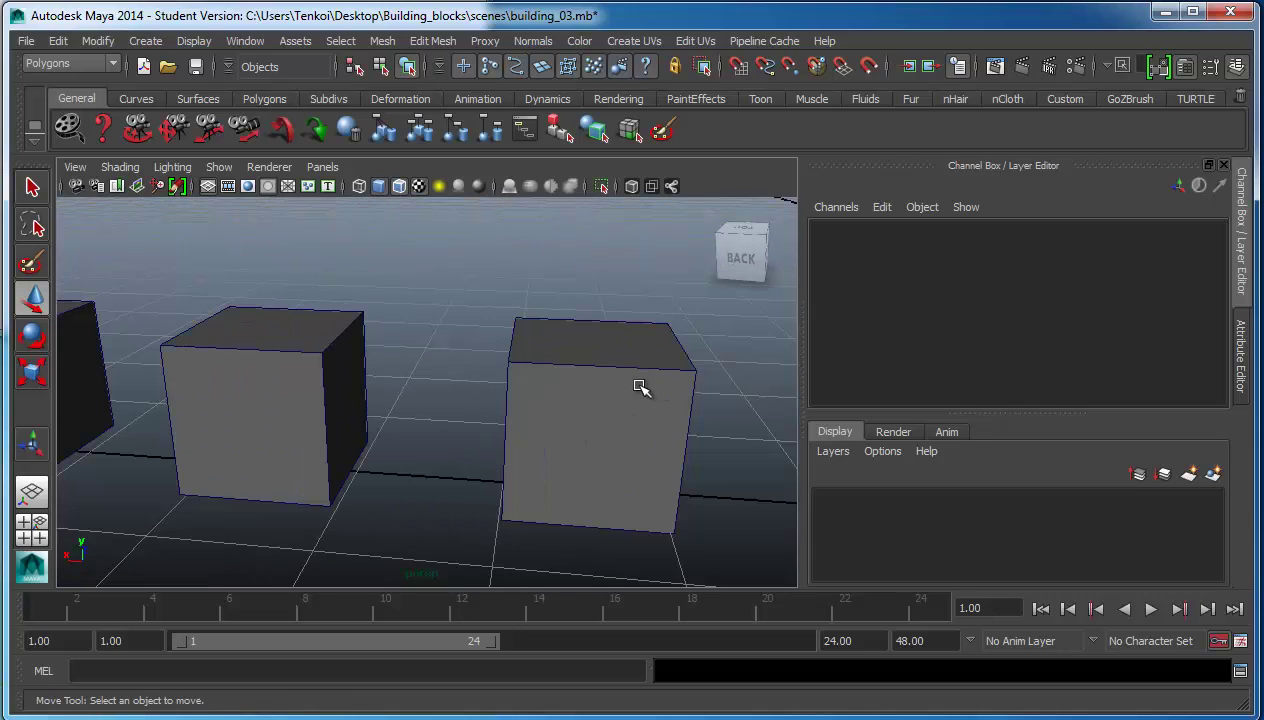
left_click(626, 404)
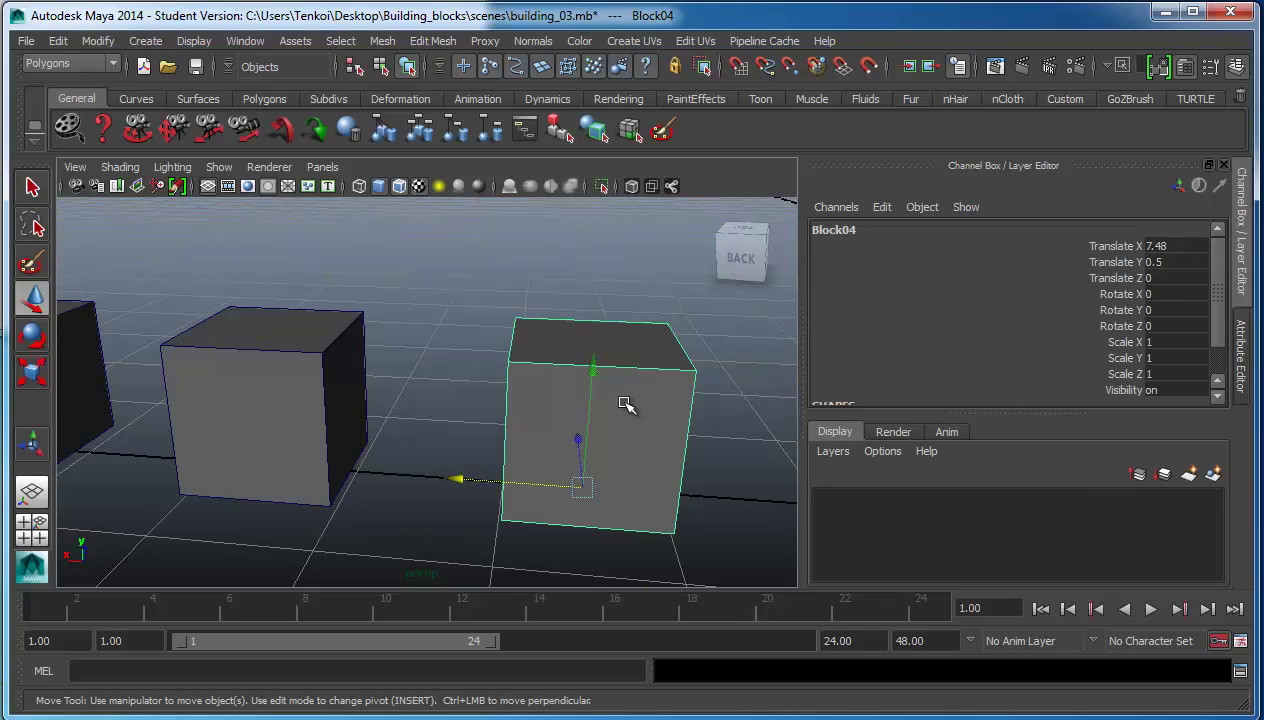
- Switch Block04 to Vertex mode and marquee-select its four top corner vertices
right_click(624, 402)
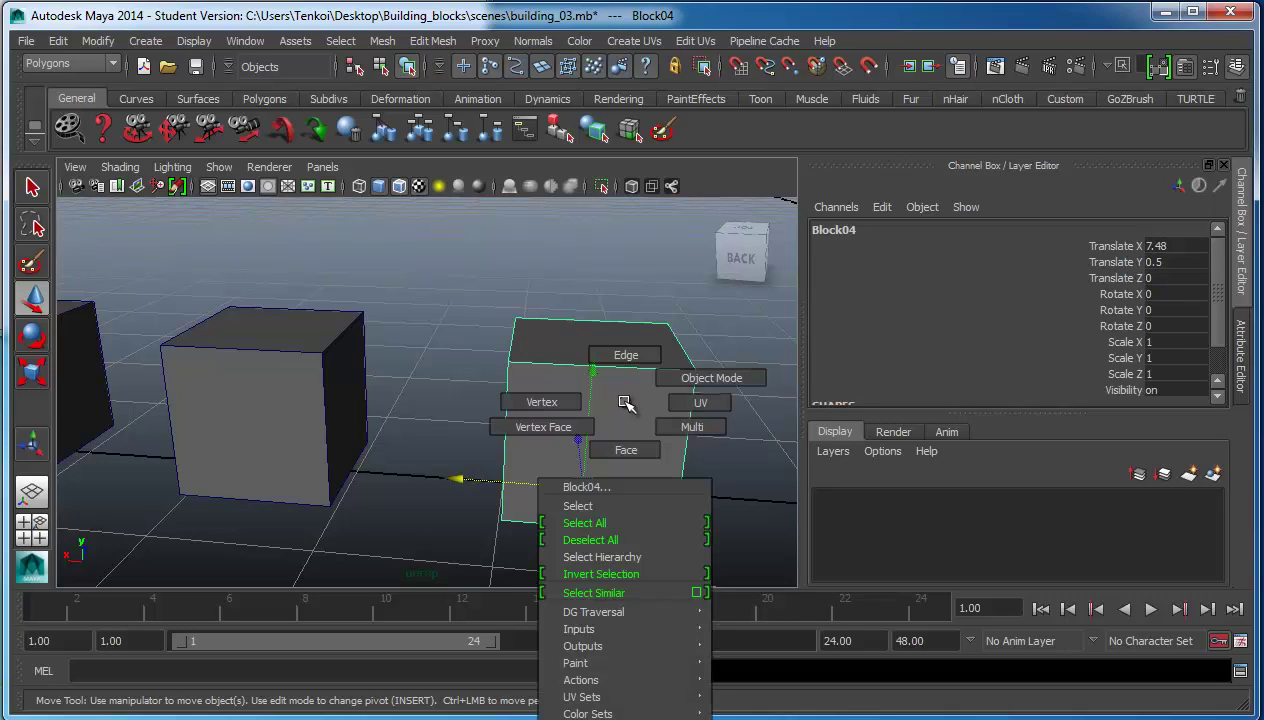
left_click(560, 402)
right_click_drag(601, 389, 545, 445, "alt")
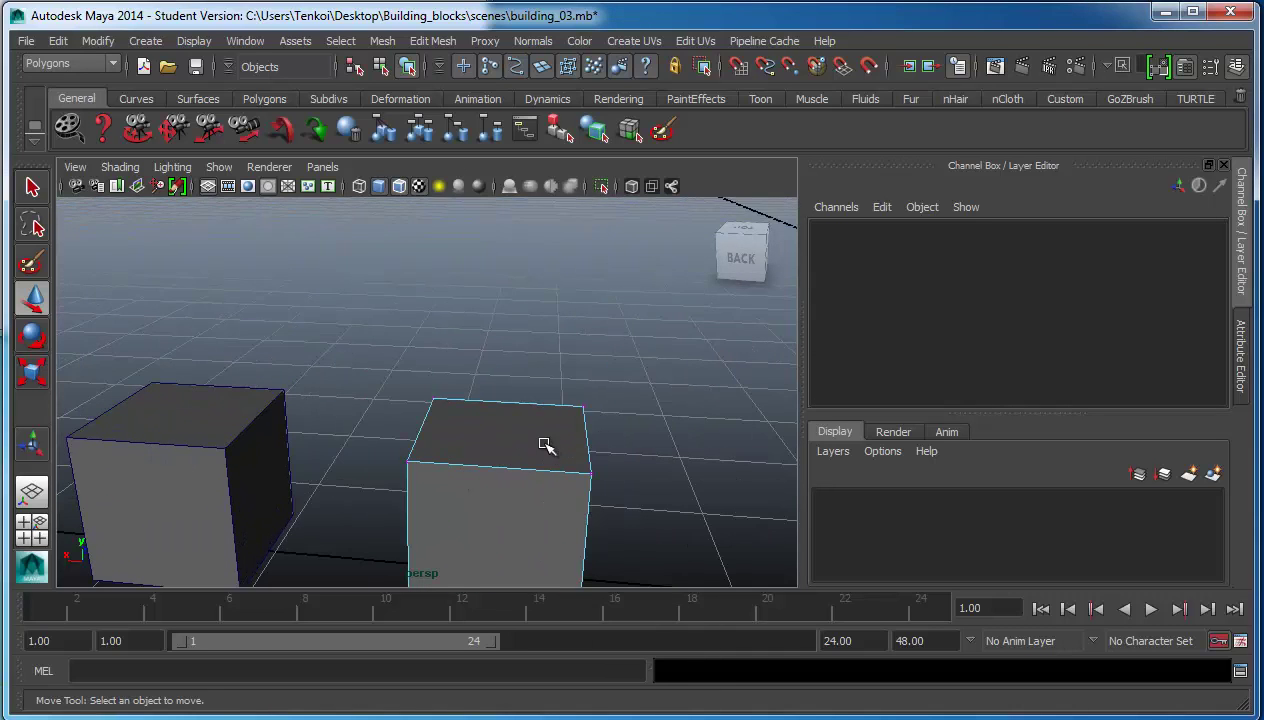
left_click_drag(545, 445, 546, 424, "alt")
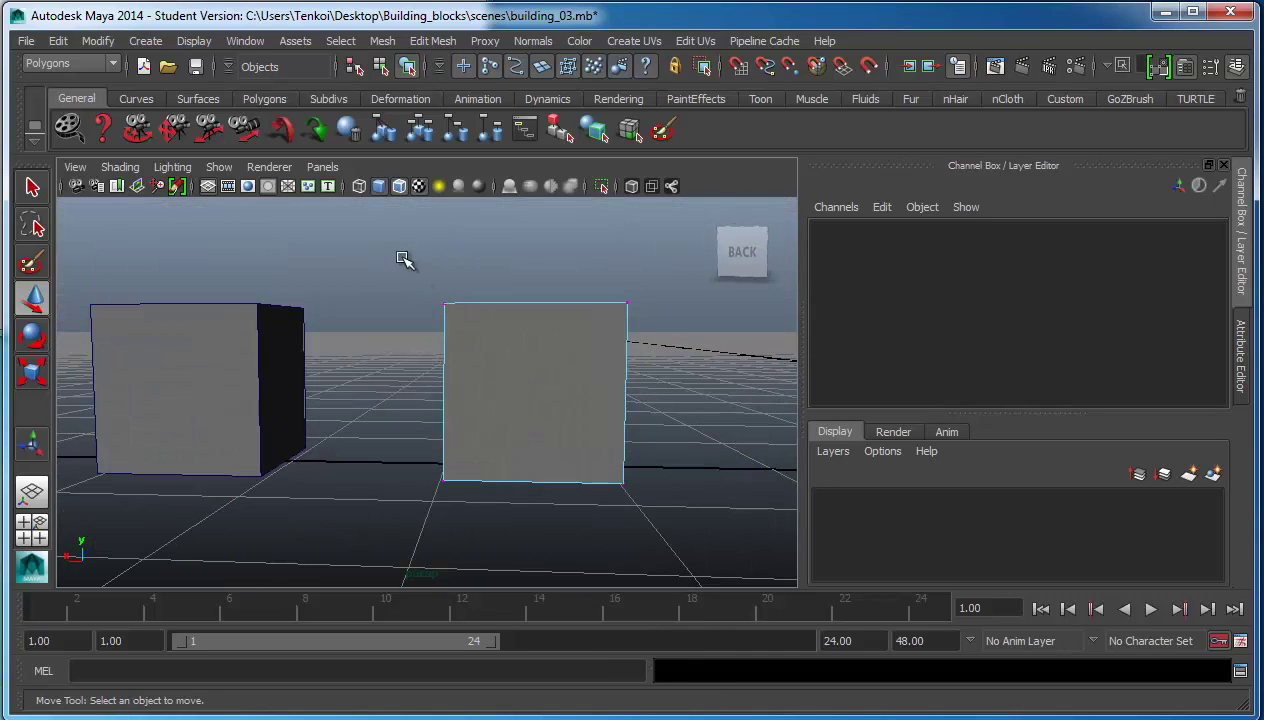
left_click_drag(638, 333, 640, 336)
mouse_move(556, 375)
left_mouse_down("alt")
mouse_move(451, 381)
mouse_move(550, 377)
mouse_move(540, 372)
left_mouse_up("alt")
- Chamfer Block04's four top vertices with Chamfer Vertex at width 0.25
left_click(433, 41)
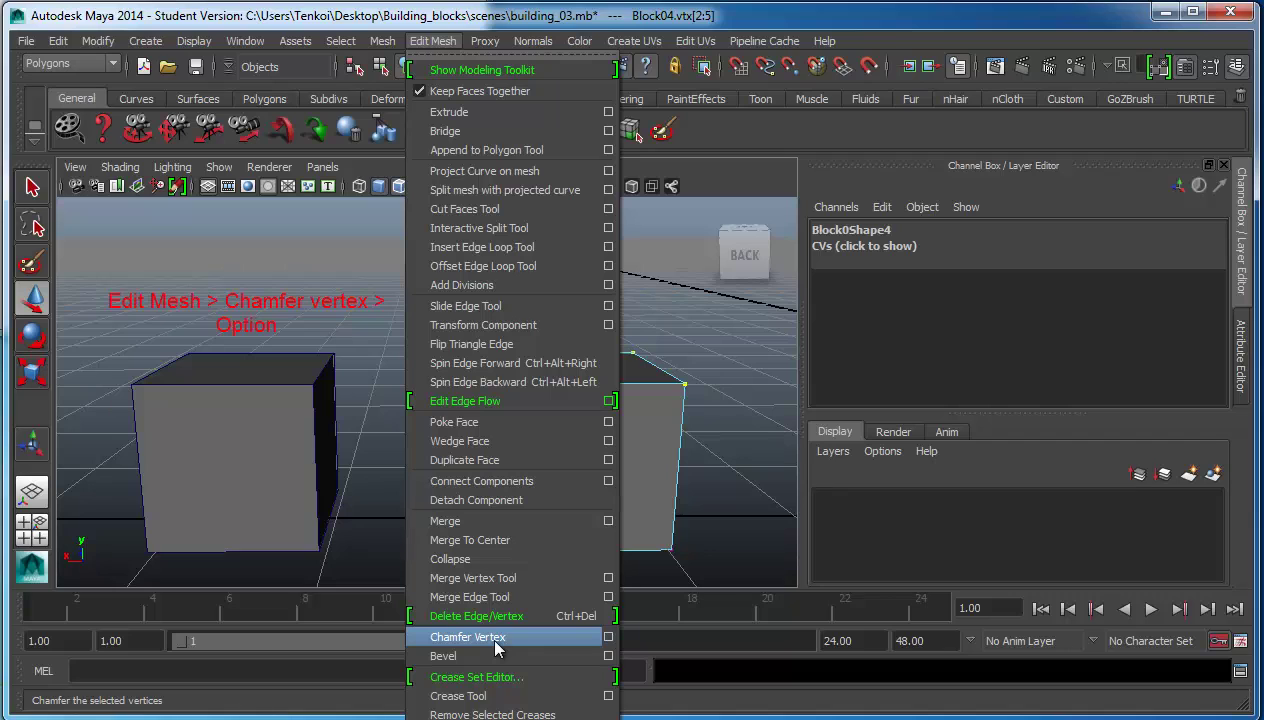
left_click(609, 638)
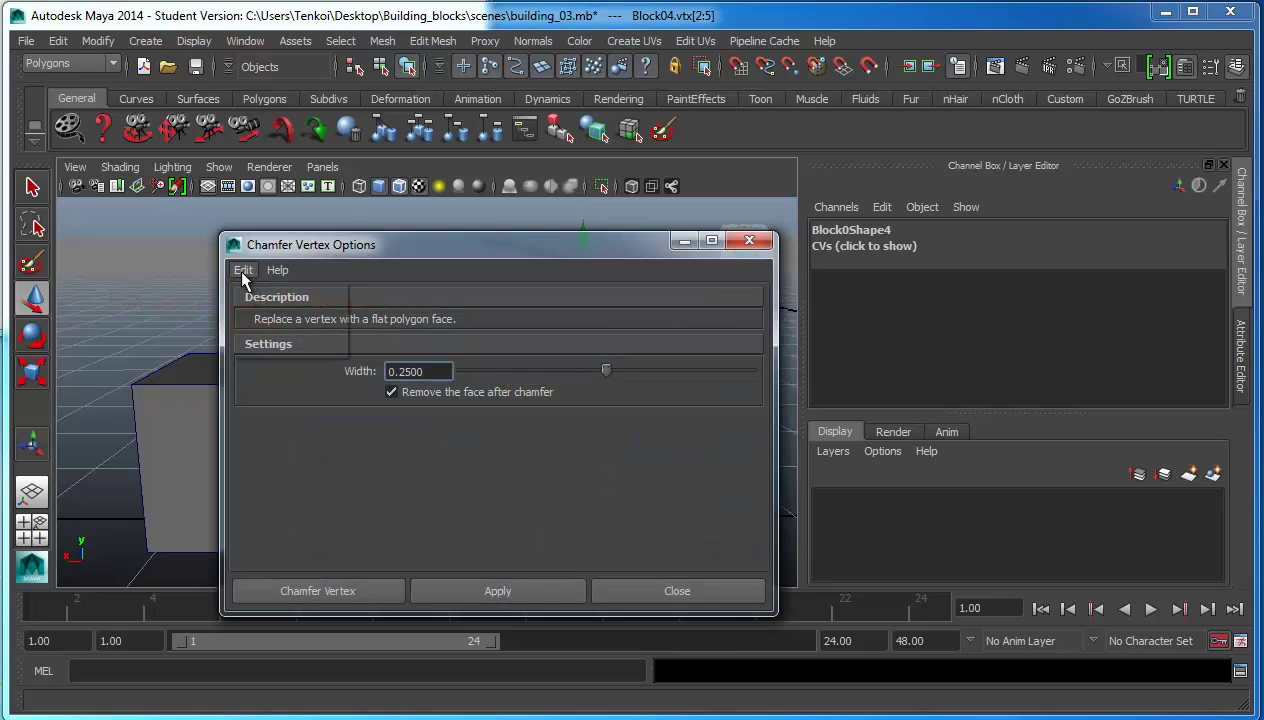
left_click(251, 303)
left_click(367, 590)
mouse_move(541, 490)
left_mouse_down("alt")
mouse_move(476, 437)
mouse_move(535, 437)
left_mouse_up("alt")
scroll(519, 485, "down", 3)
scroll(535, 440, "up", 3)
middle_click_drag(533, 446, 474, 380, "alt")
left_click_drag(474, 380, 450, 323, "alt")
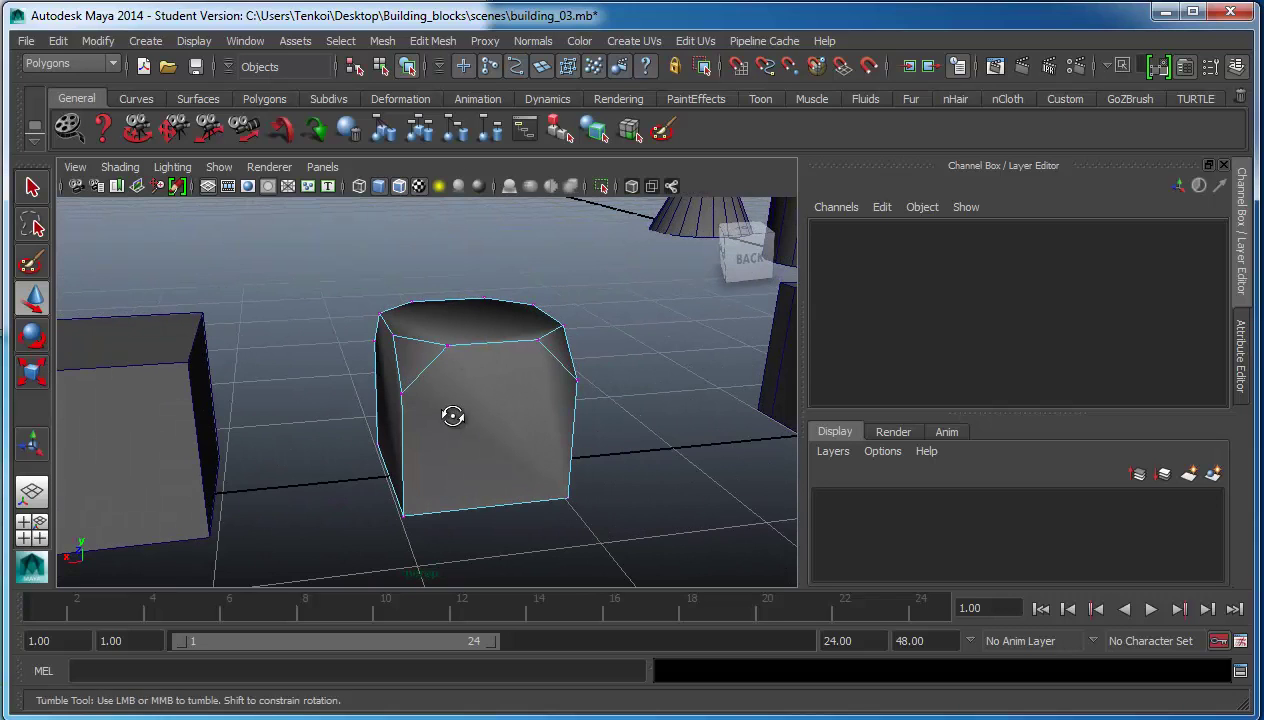
mouse_move(446, 412)
left_mouse_down("alt")
mouse_move(502, 409)
mouse_move(386, 416)
mouse_move(461, 414)
left_mouse_up("alt")
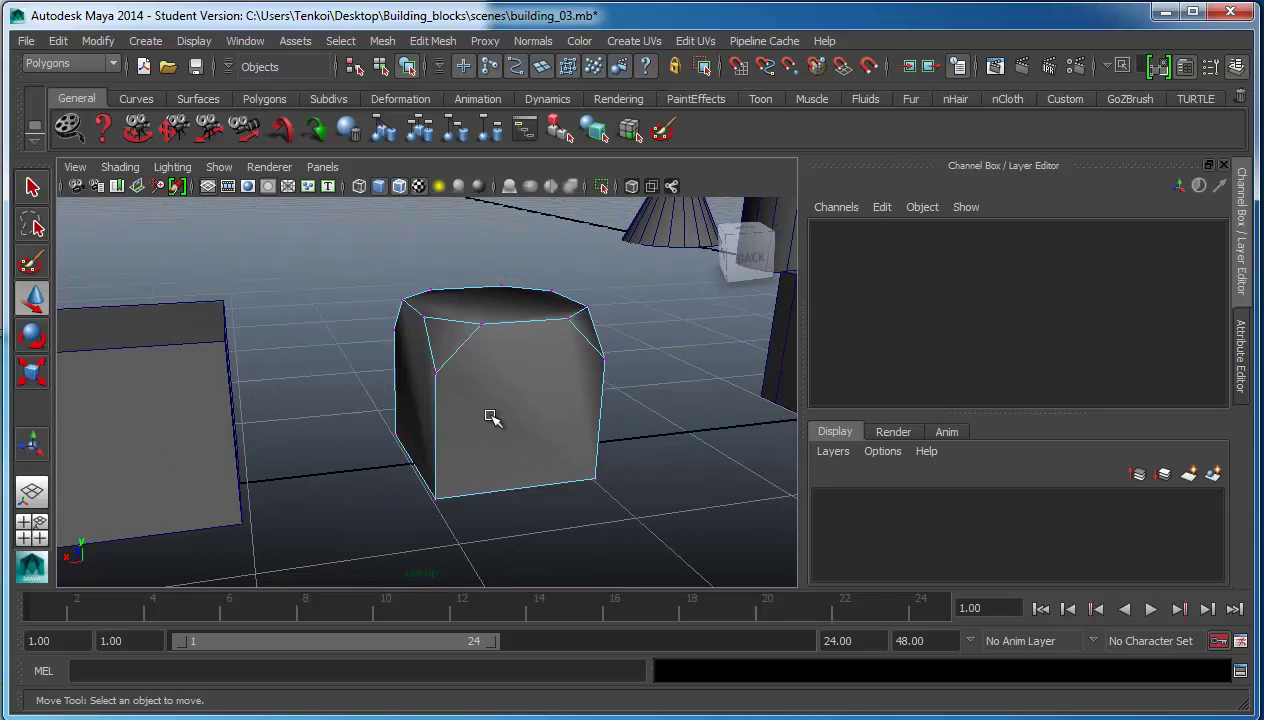
- Return to Object Mode and apply Normals > Harden Edge to Block04
left_click(519, 42)
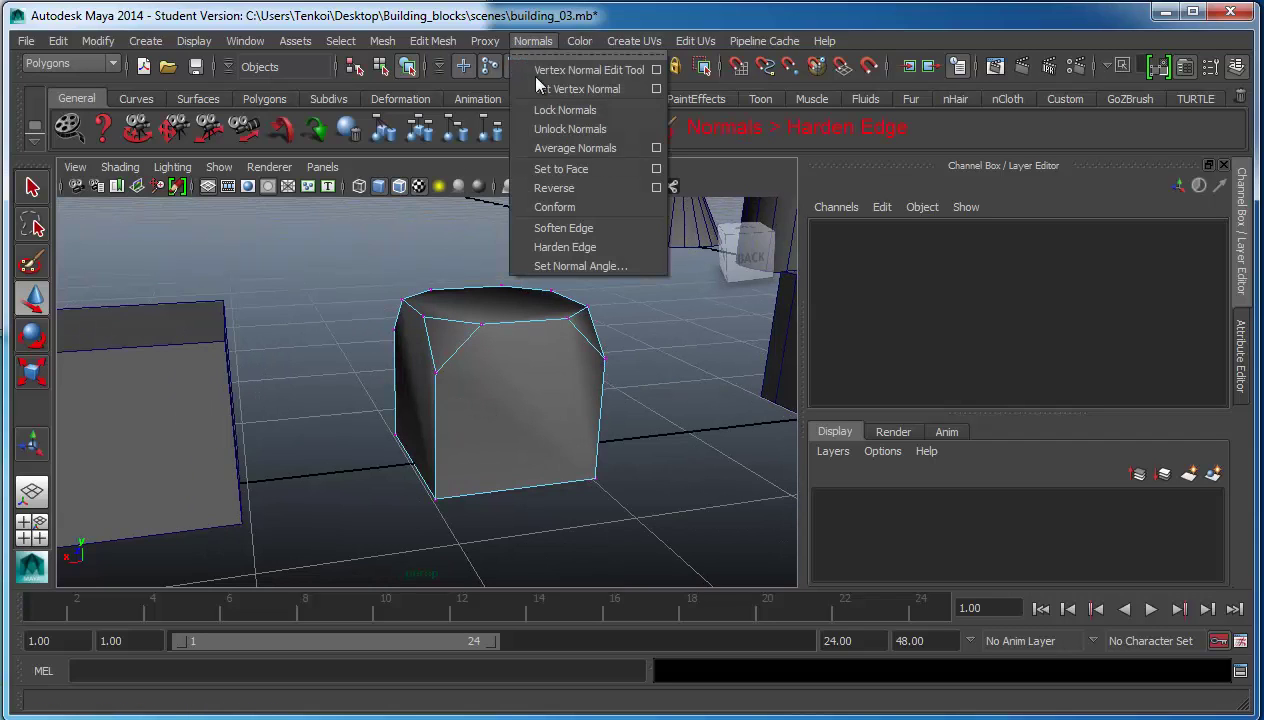
left_click(577, 246)
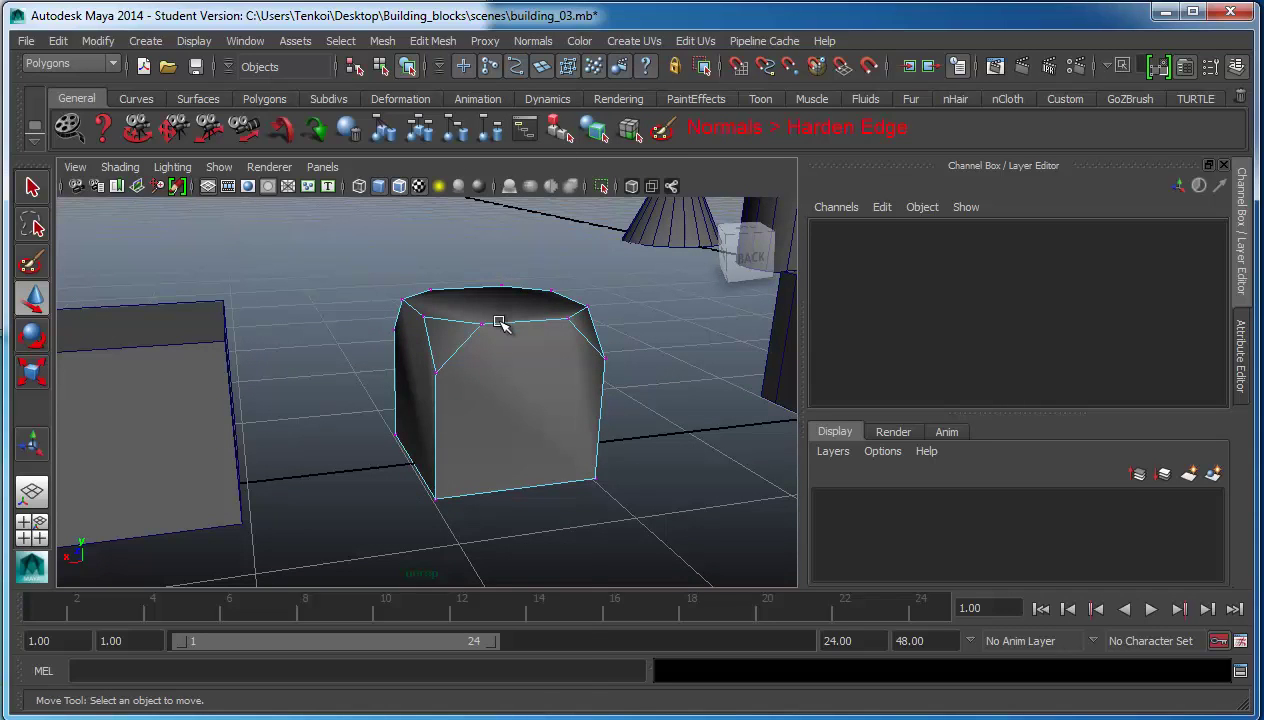
right_click_drag(500, 322, 562, 292)
left_click(530, 42)
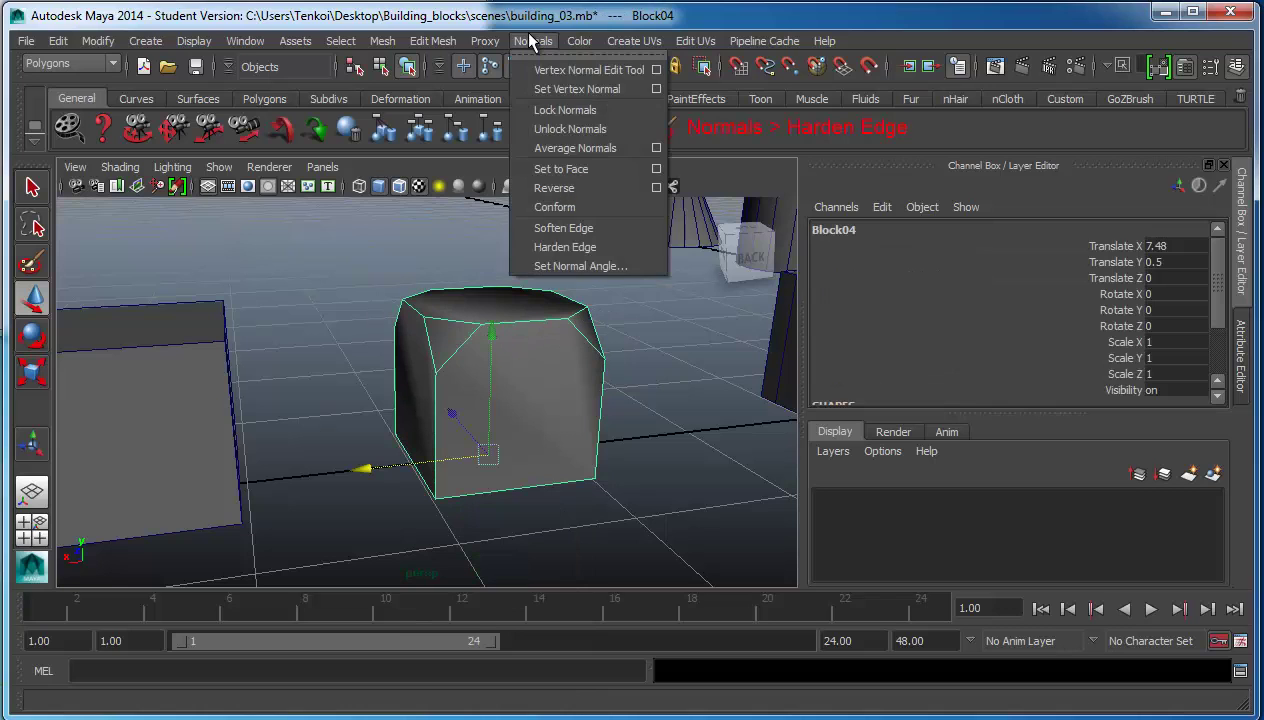
left_click(567, 248)
mouse_move(513, 423)
left_mouse_down("alt")
mouse_move(402, 421)
mouse_move(457, 432)
mouse_move(333, 403)
left_mouse_up("alt")
mouse_move(333, 403)
middle_mouse_down("alt")
mouse_move(581, 347)
mouse_move(528, 372)
mouse_move(489, 361)
middle_mouse_up("alt")
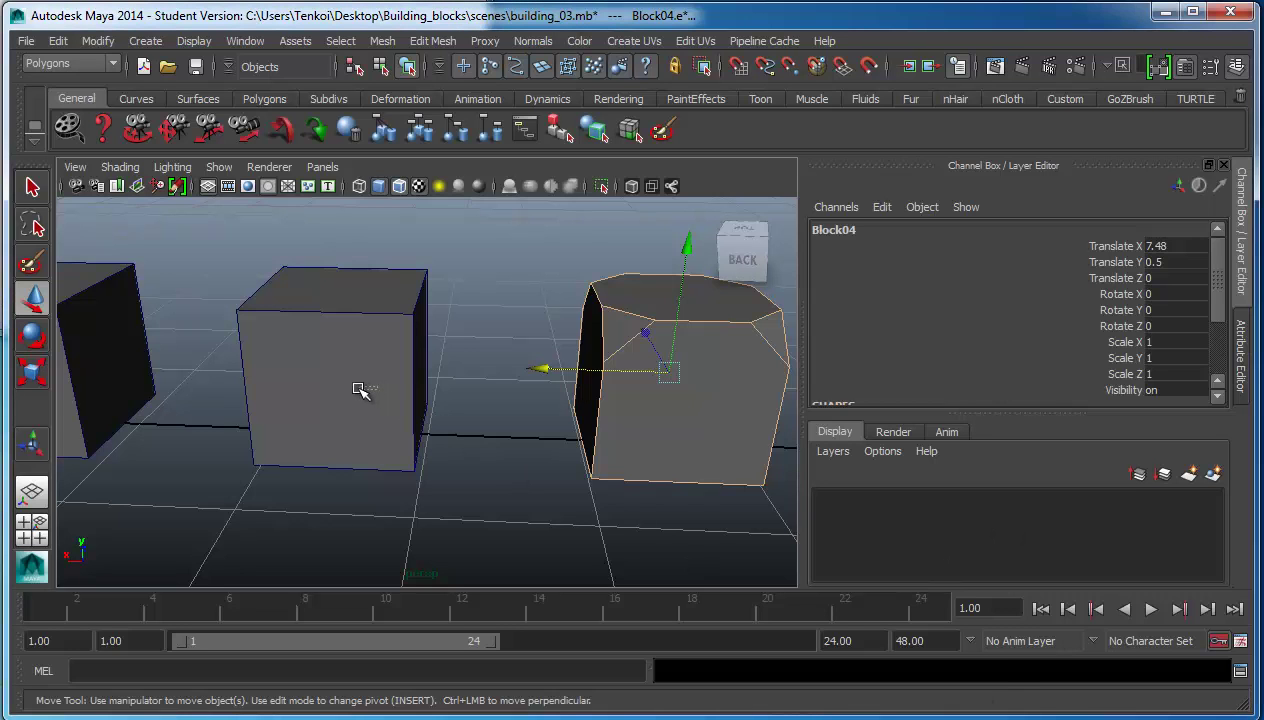
left_click_drag(363, 388, 385, 352, "alt")
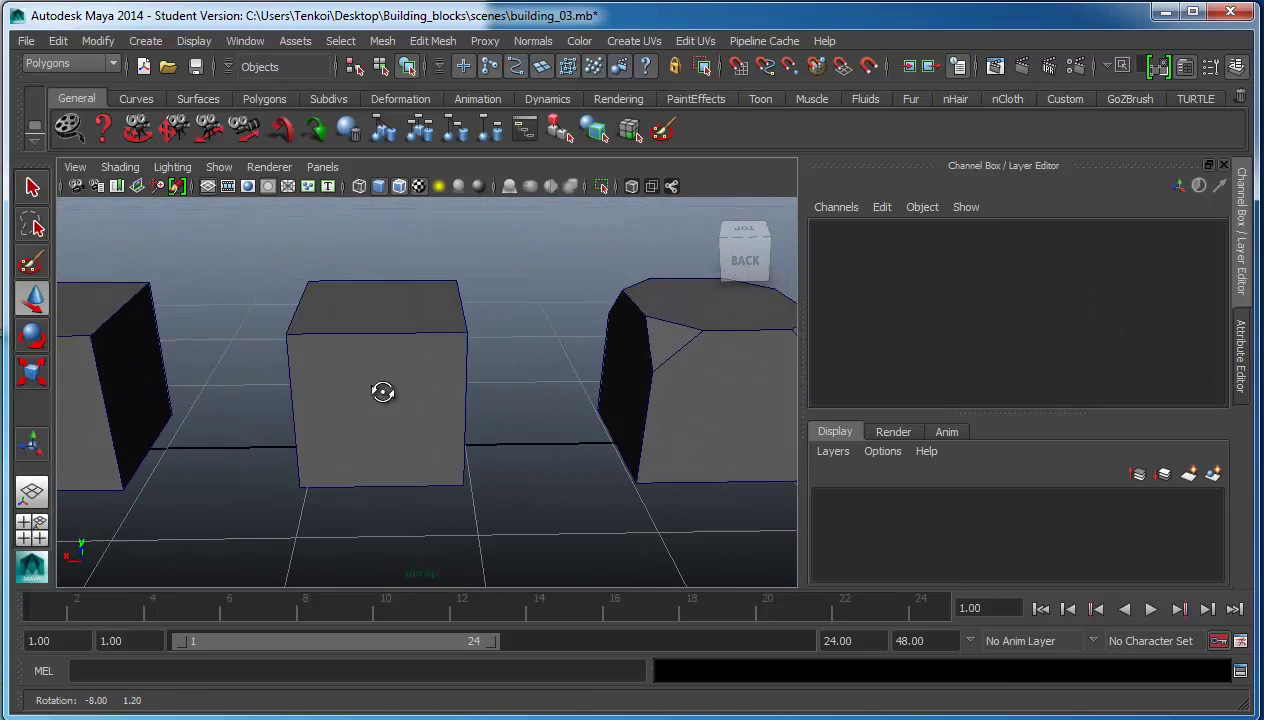
right_click_drag(385, 352, 386, 298)
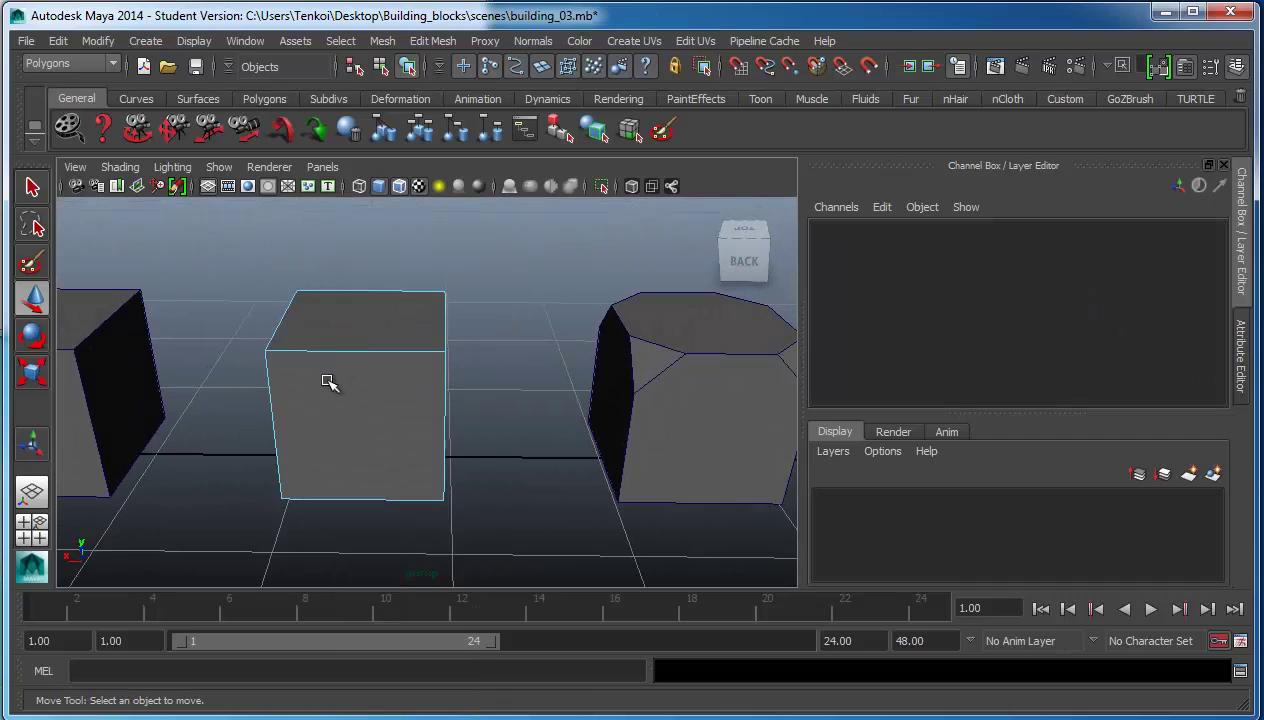
- Bevel Block05's front and back top edges with reset defaults, absolute width 0.1, one segment
left_click(359, 293)
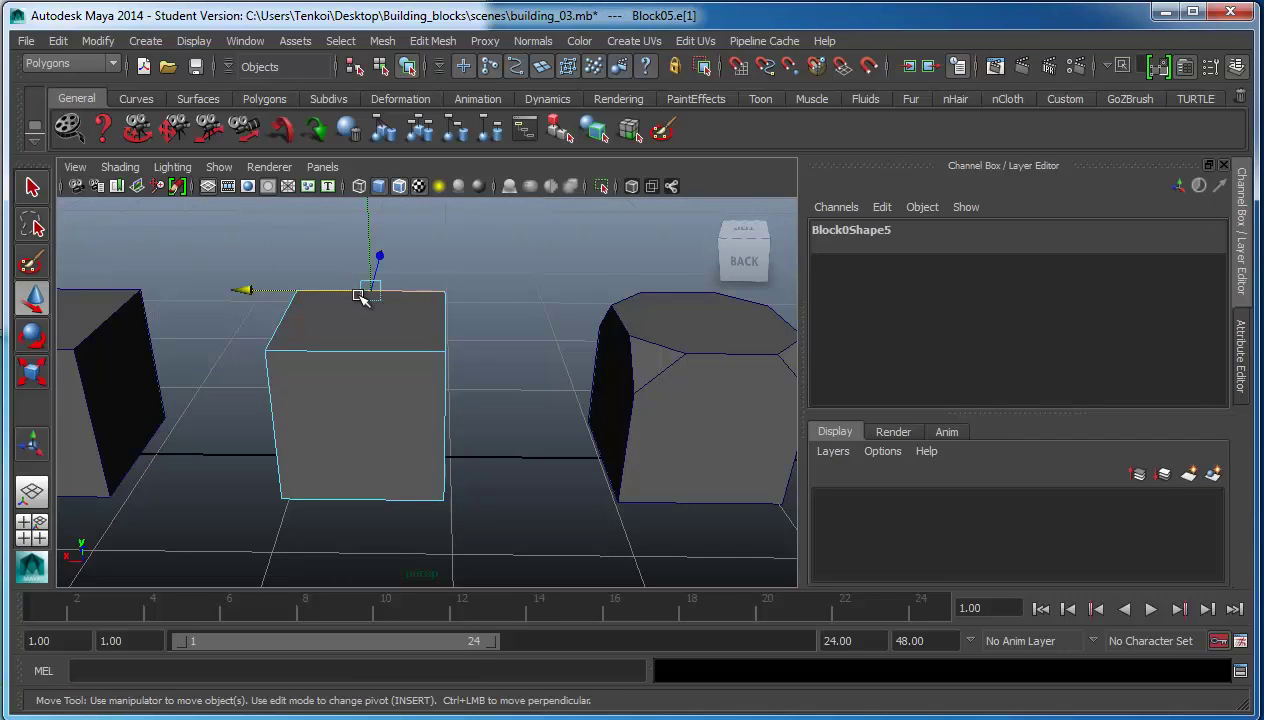
left_click(318, 351, "shift")
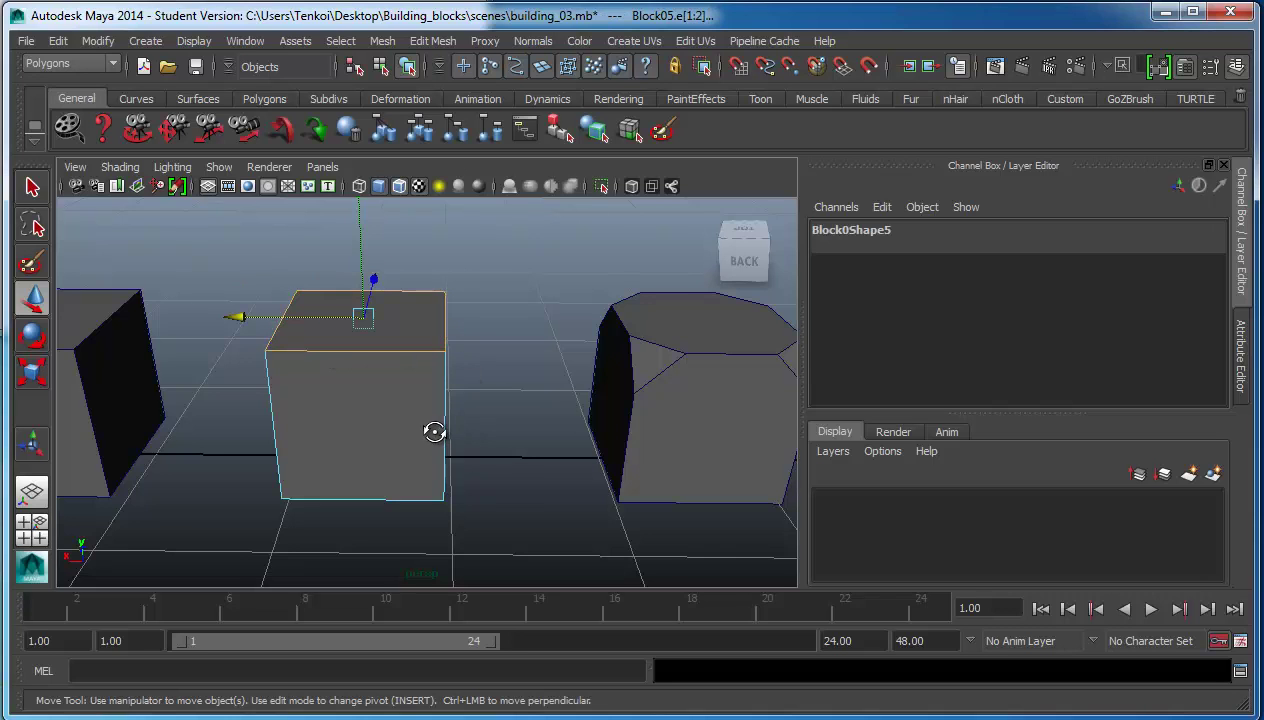
mouse_move(434, 431)
left_mouse_down("alt")
mouse_move(370, 423)
mouse_move(440, 428)
left_mouse_up("alt")
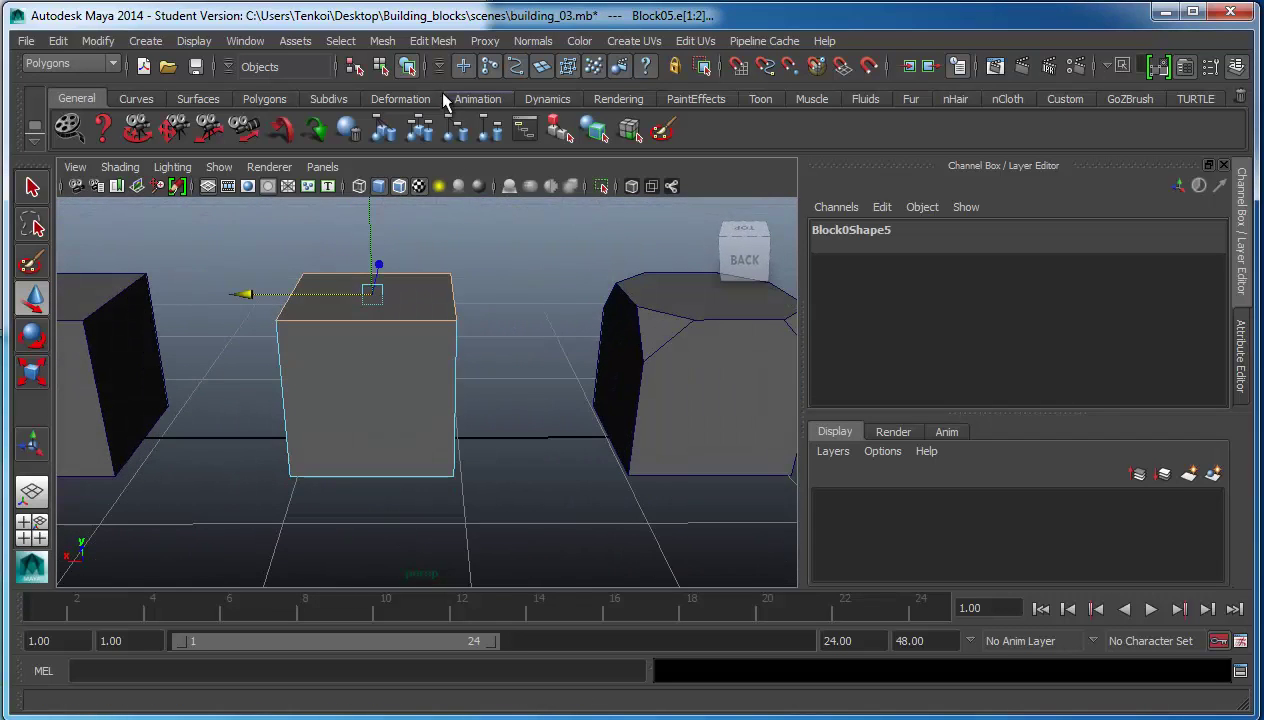
left_click(432, 44)
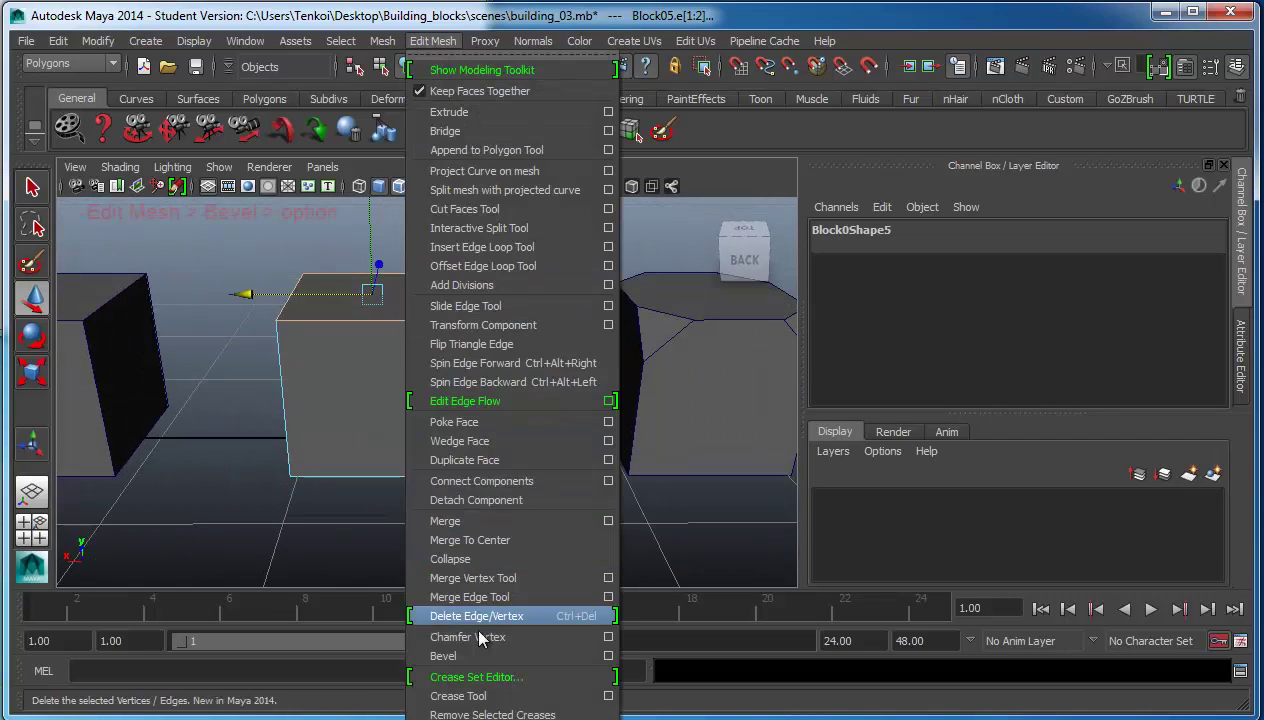
left_click(608, 656)
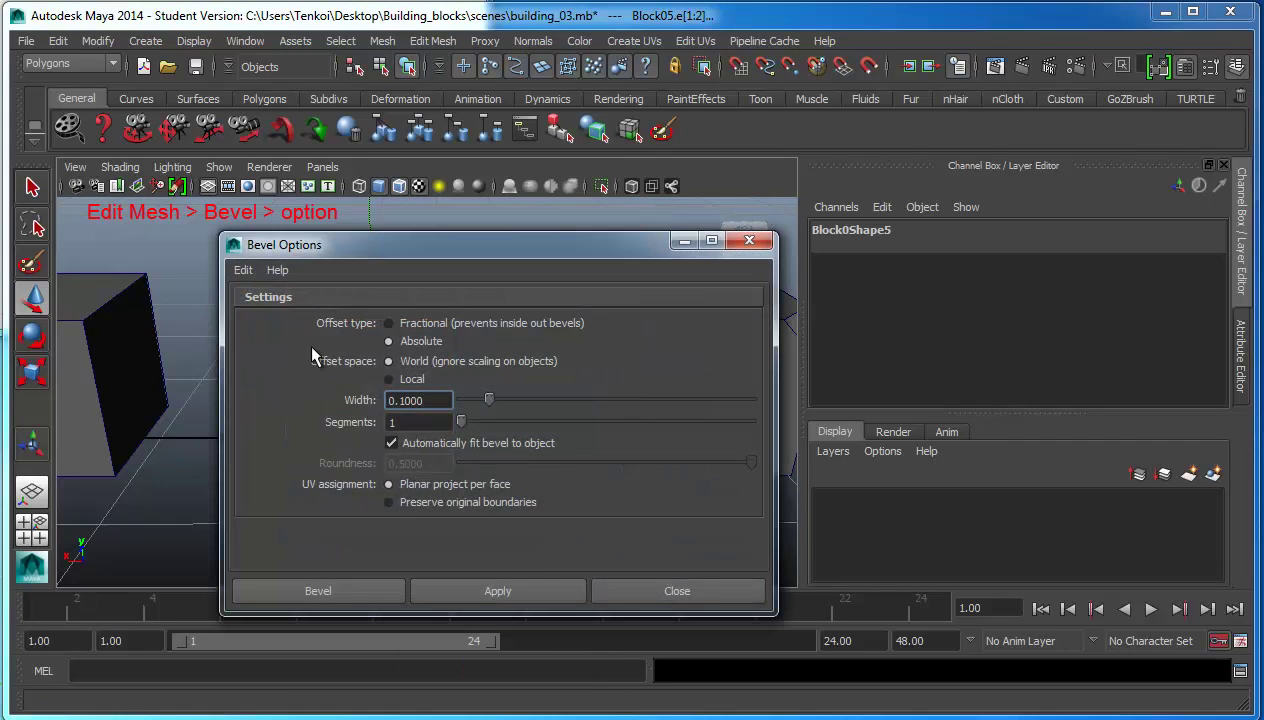
left_click(243, 270)
left_click(249, 300)
type("0.1")
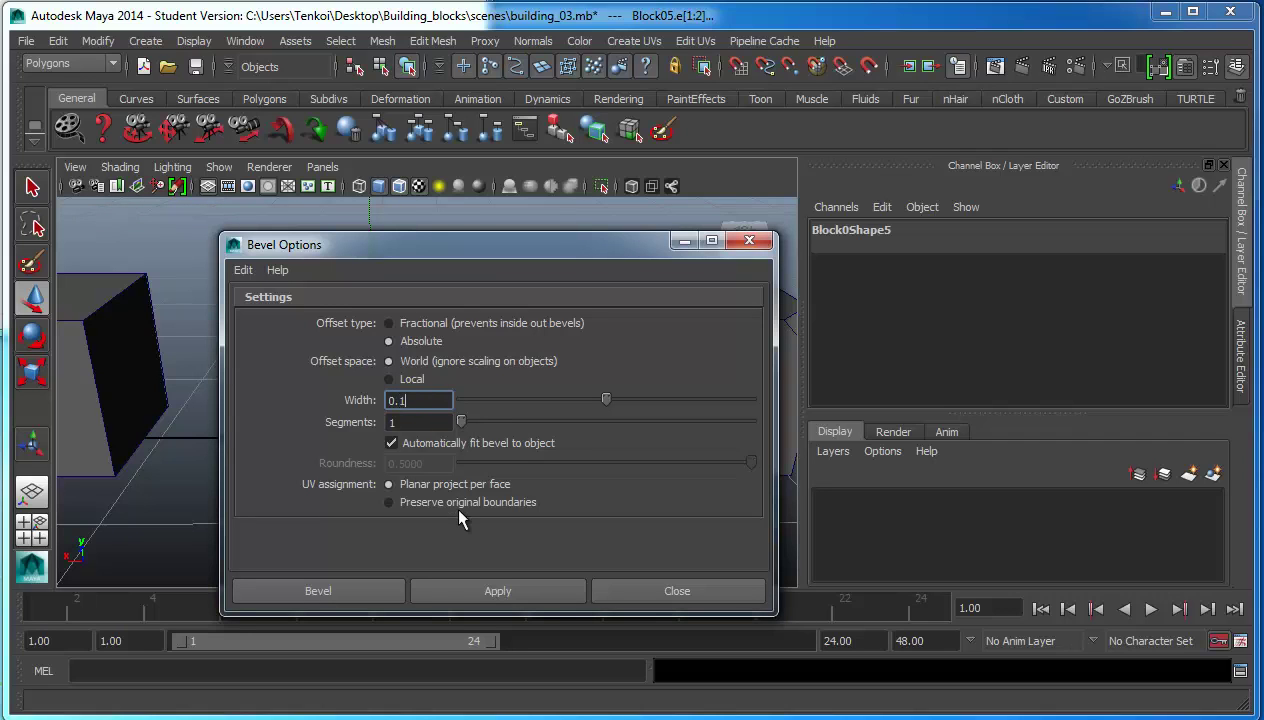
left_click(381, 590)
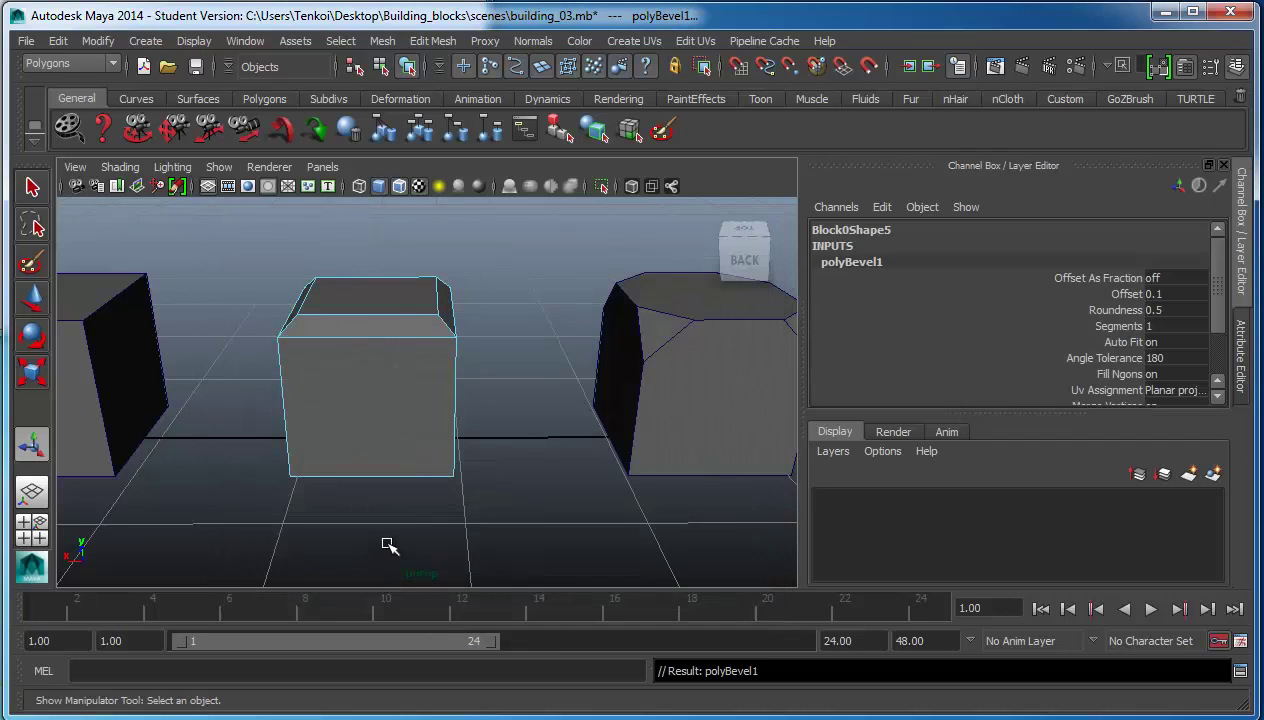
mouse_move(464, 443)
left_mouse_down("alt")
mouse_move(432, 429)
mouse_move(333, 429)
mouse_move(493, 441)
mouse_move(460, 474)
mouse_move(519, 480)
mouse_move(499, 474)
mouse_move(512, 453)
mouse_move(643, 446)
mouse_move(480, 404)
left_mouse_up("alt")
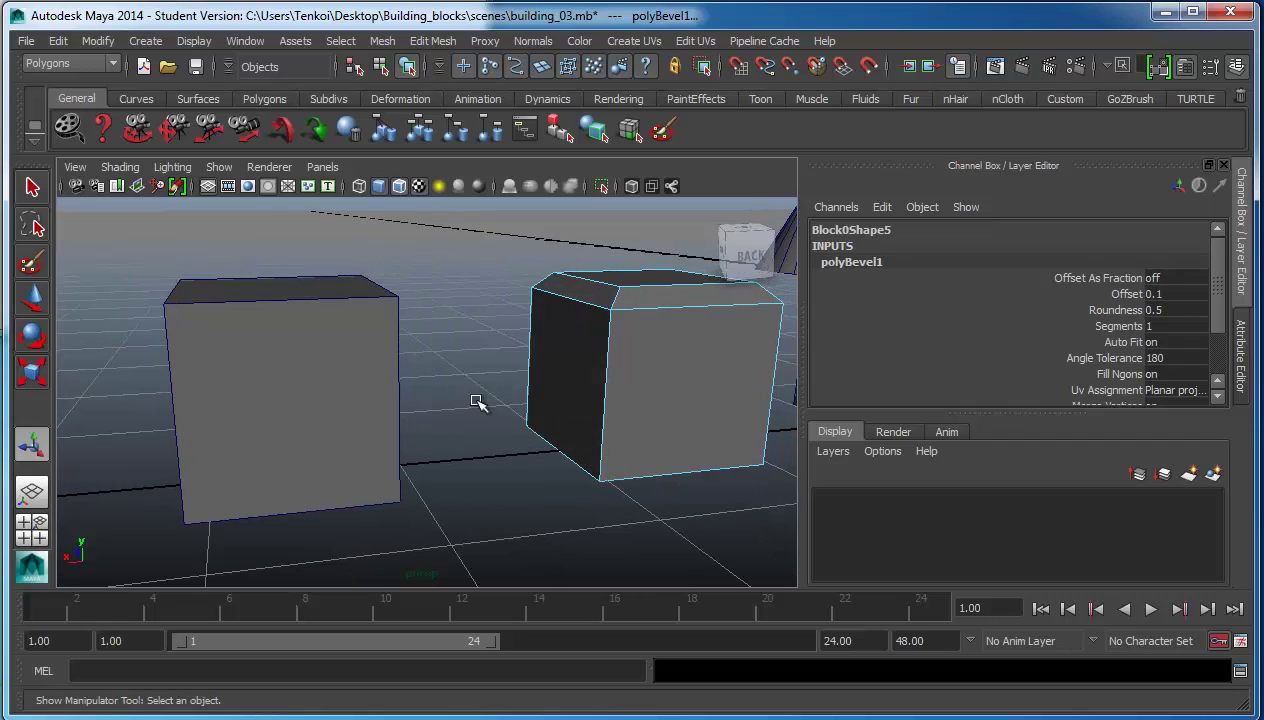
mouse_move(596, 446)
left_mouse_down("alt")
mouse_move(511, 429)
mouse_move(660, 425)
left_mouse_up("alt")
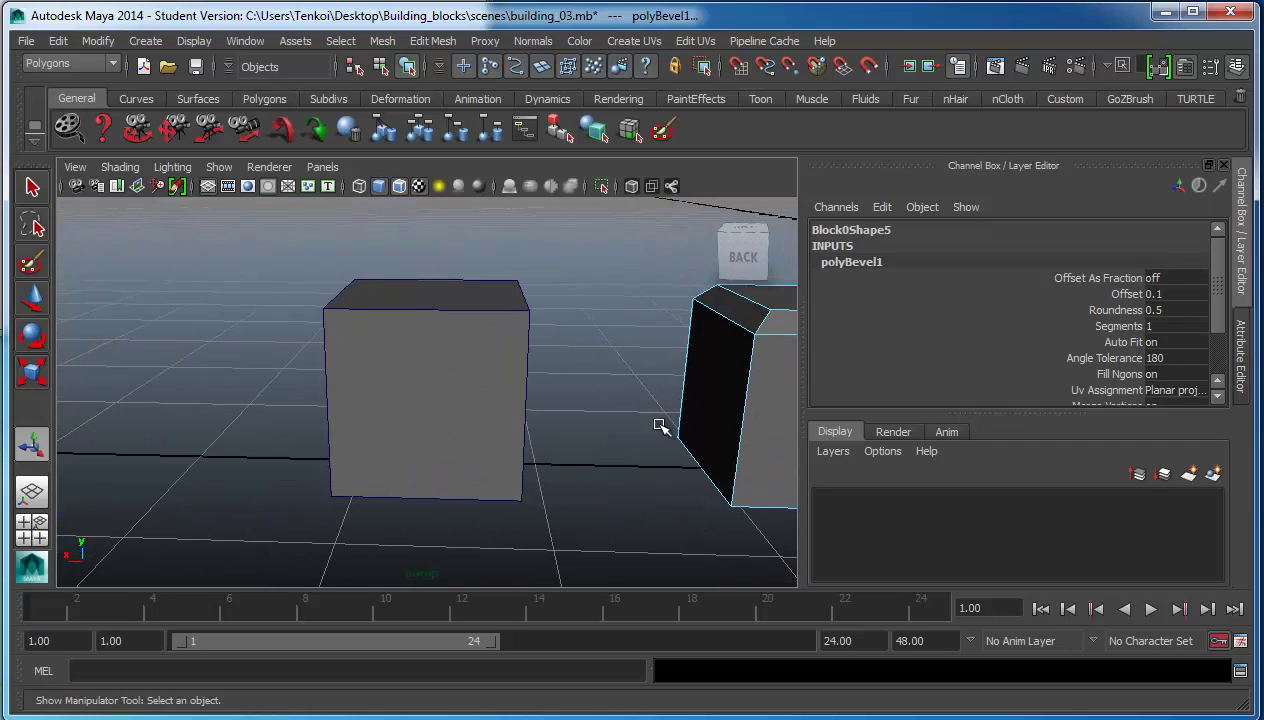
- Put Block06 in edge mode and marquee-select all twelve of its edges
left_click(470, 355)
right_click(470, 355)
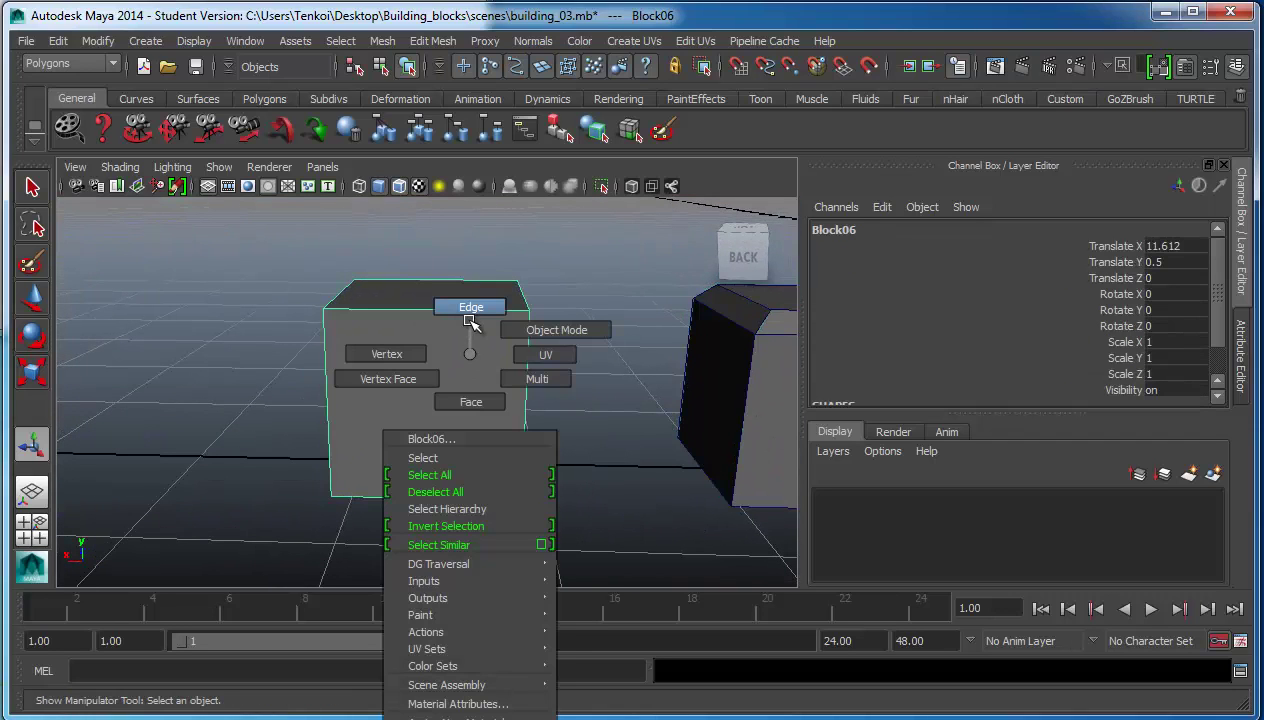
left_click(468, 310)
left_click_drag(282, 271, 605, 555)
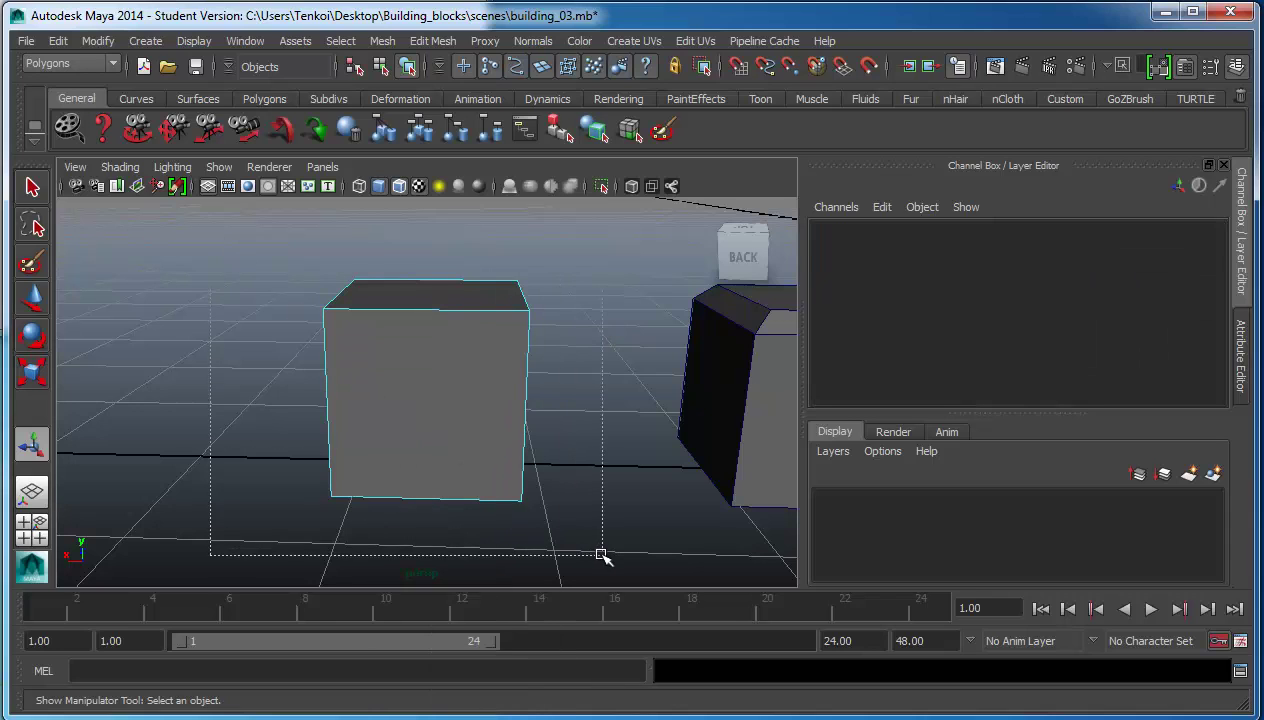
- Bevel the twelve selected edges at 0.1 width with one segment
left_click(384, 41)
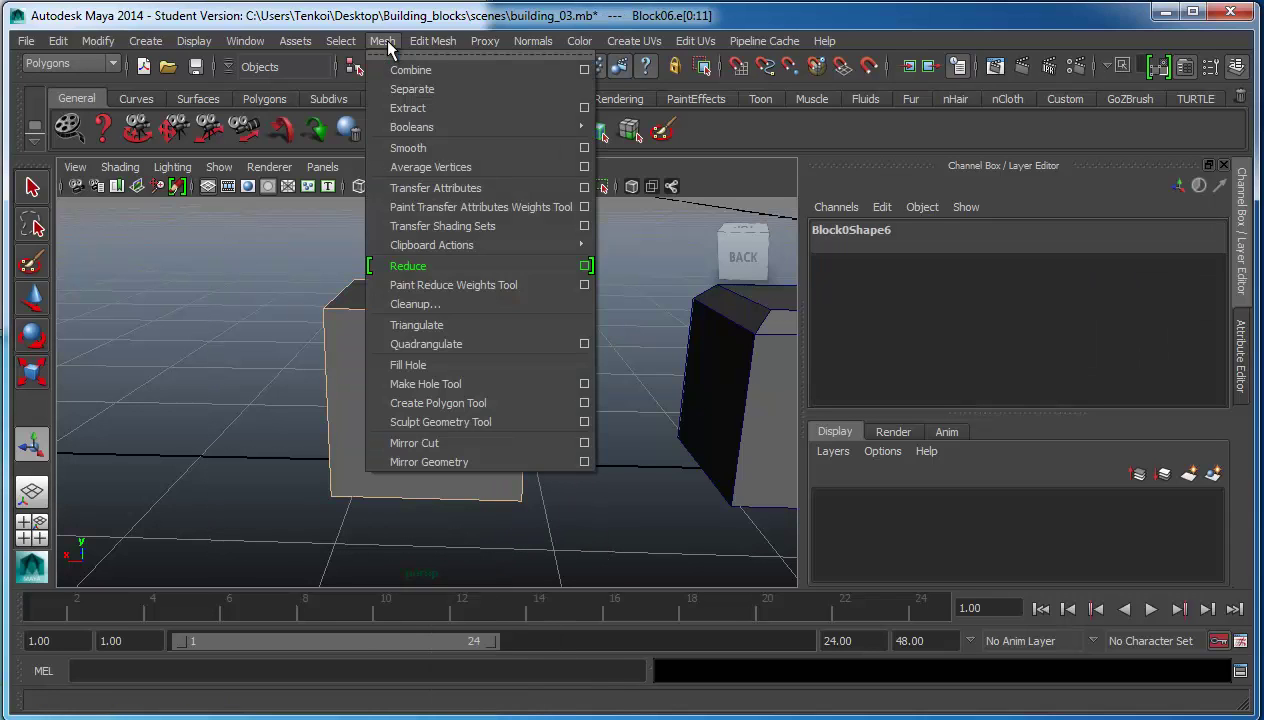
left_click(505, 656)
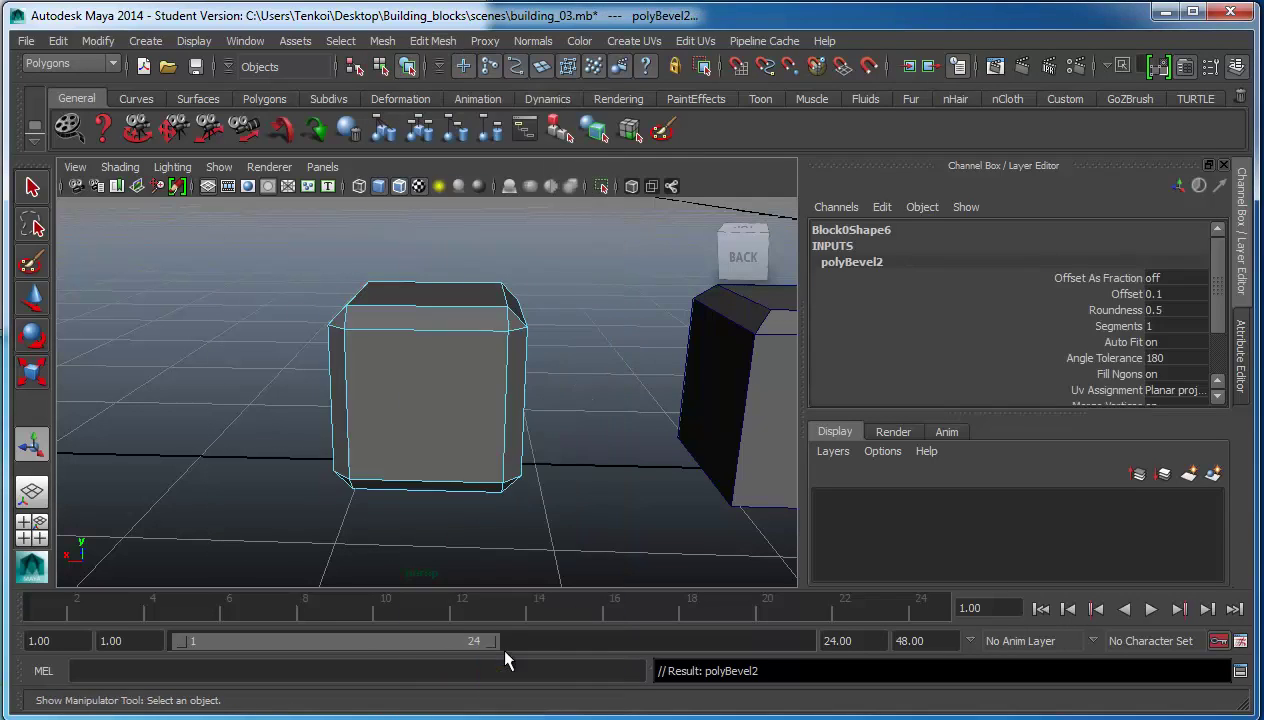
left_click_drag(578, 410, 530, 420, "alt")
middle_click_drag(641, 420, 491, 398, "alt")
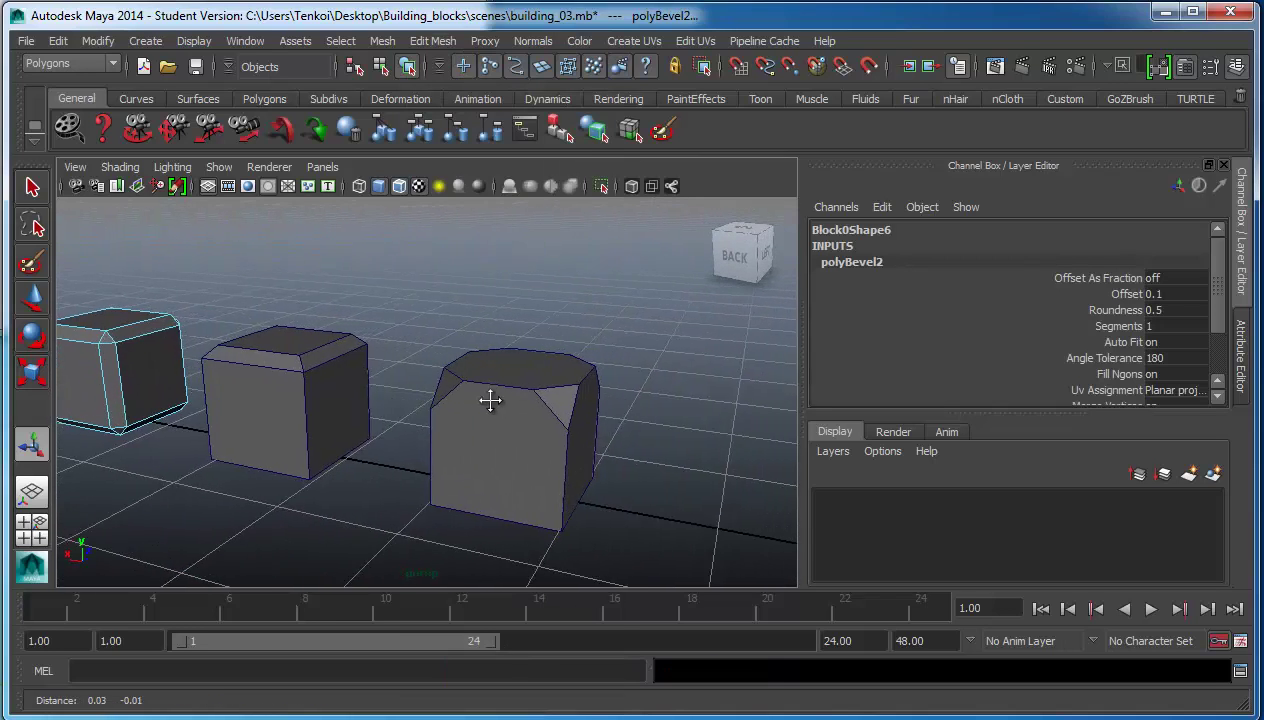
left_click_drag(491, 398, 576, 429, "alt")
middle_click_drag(576, 429, 583, 383, "alt")
mouse_move(583, 383)
left_mouse_down("alt")
mouse_move(519, 440)
mouse_move(502, 437)
left_mouse_up("alt")
middle_click_drag(502, 437, 557, 414, "alt")
mouse_move(557, 414)
left_mouse_down("alt")
mouse_move(567, 423)
mouse_move(511, 423)
mouse_move(540, 421)
left_mouse_up("alt")
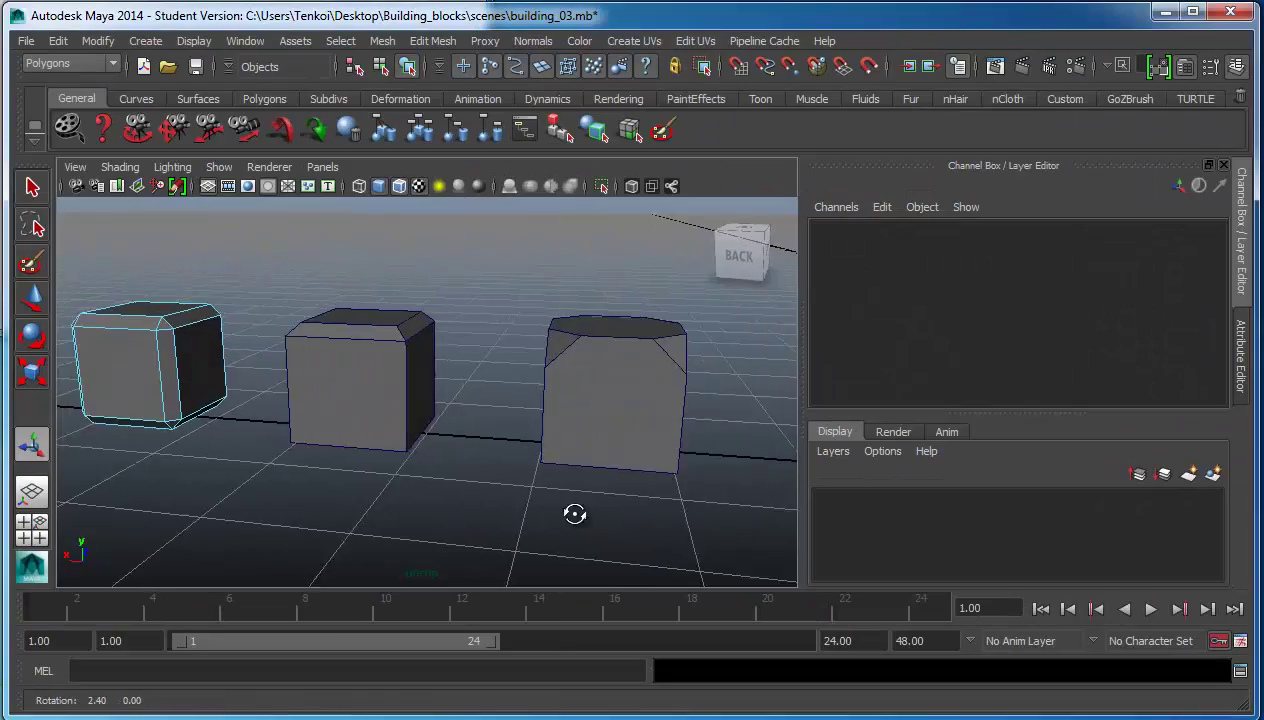
mouse_move(576, 516)
left_mouse_down("alt")
mouse_move(487, 507)
mouse_move(652, 522)
mouse_move(649, 370)
left_mouse_up("alt")
middle_click_drag(649, 370, 547, 391, "alt")
left_click_drag(547, 391, 516, 398, "alt")
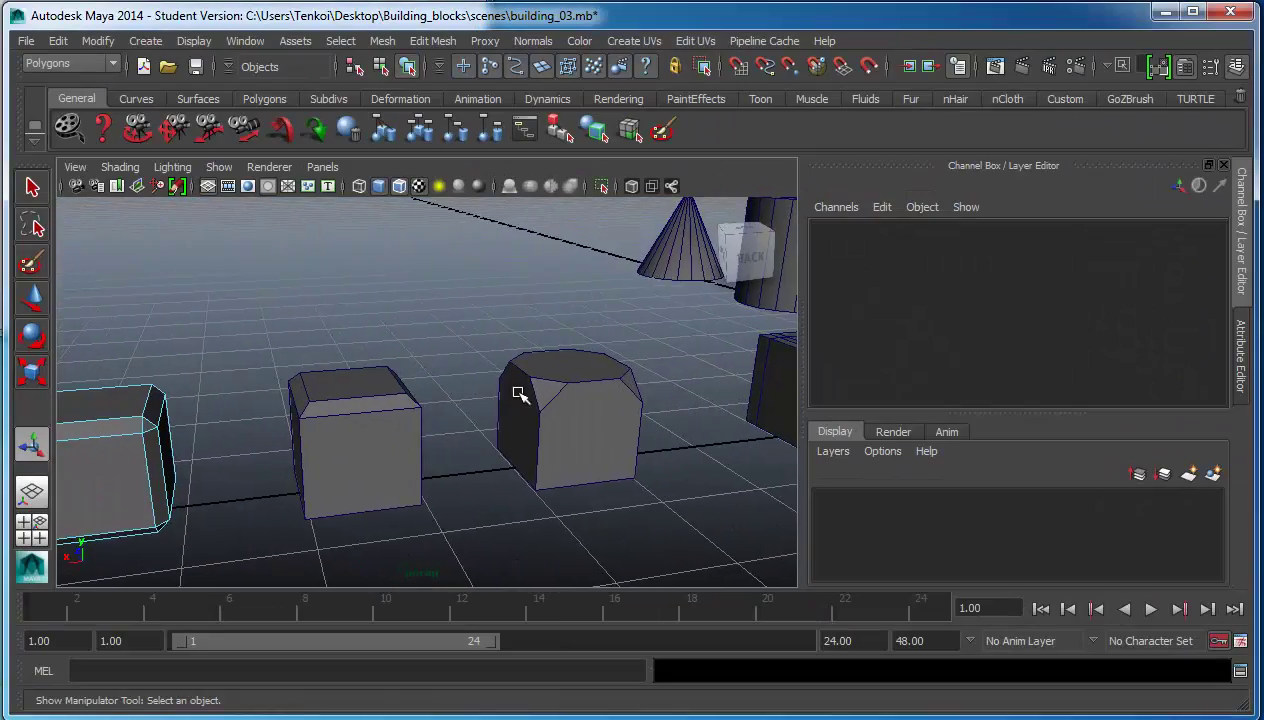
right_click_drag(516, 398, 494, 395, "alt")
mouse_move(494, 395)
left_mouse_down("alt")
mouse_move(688, 392)
mouse_move(446, 406)
mouse_move(283, 390)
mouse_move(245, 370)
mouse_move(553, 418)
mouse_move(615, 344)
left_mouse_up("alt")
mouse_move(615, 344)
middle_mouse_down("alt")
mouse_move(542, 384)
mouse_move(686, 376)
mouse_move(621, 344)
middle_mouse_up("alt")
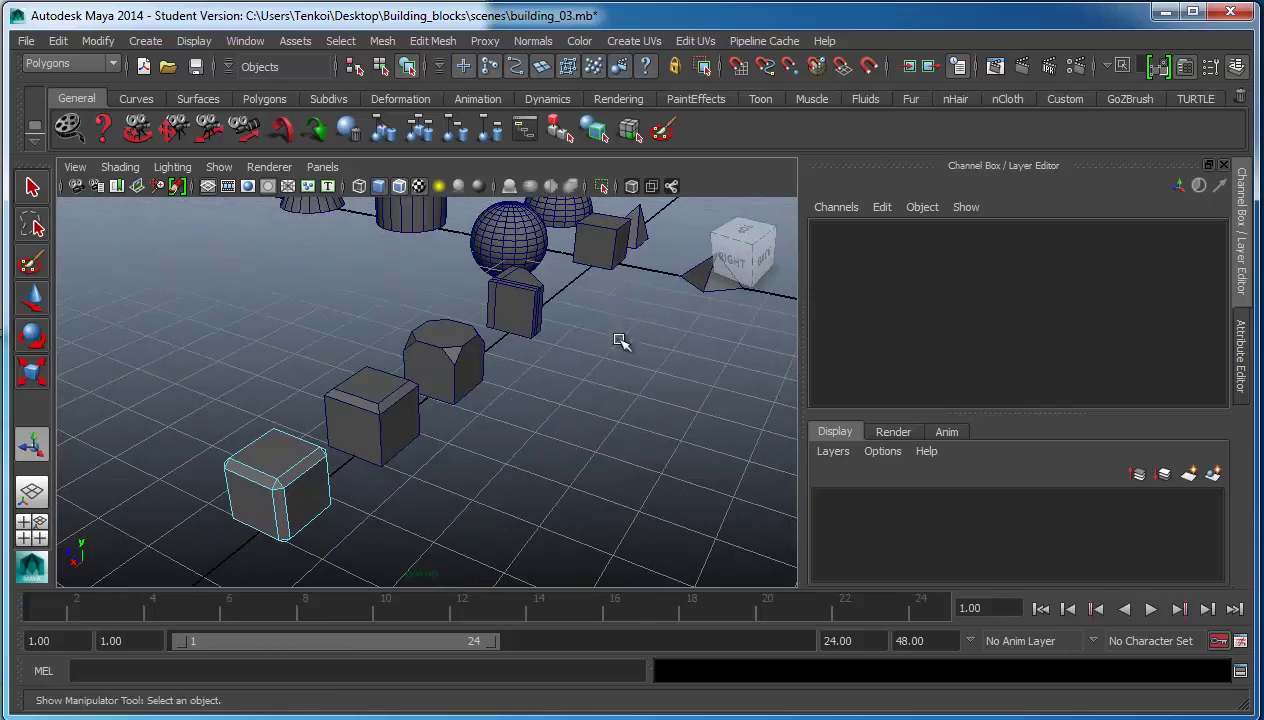
mouse_move(615, 375)
left_mouse_down("alt")
mouse_move(485, 389)
mouse_move(449, 371)
left_mouse_up("alt")
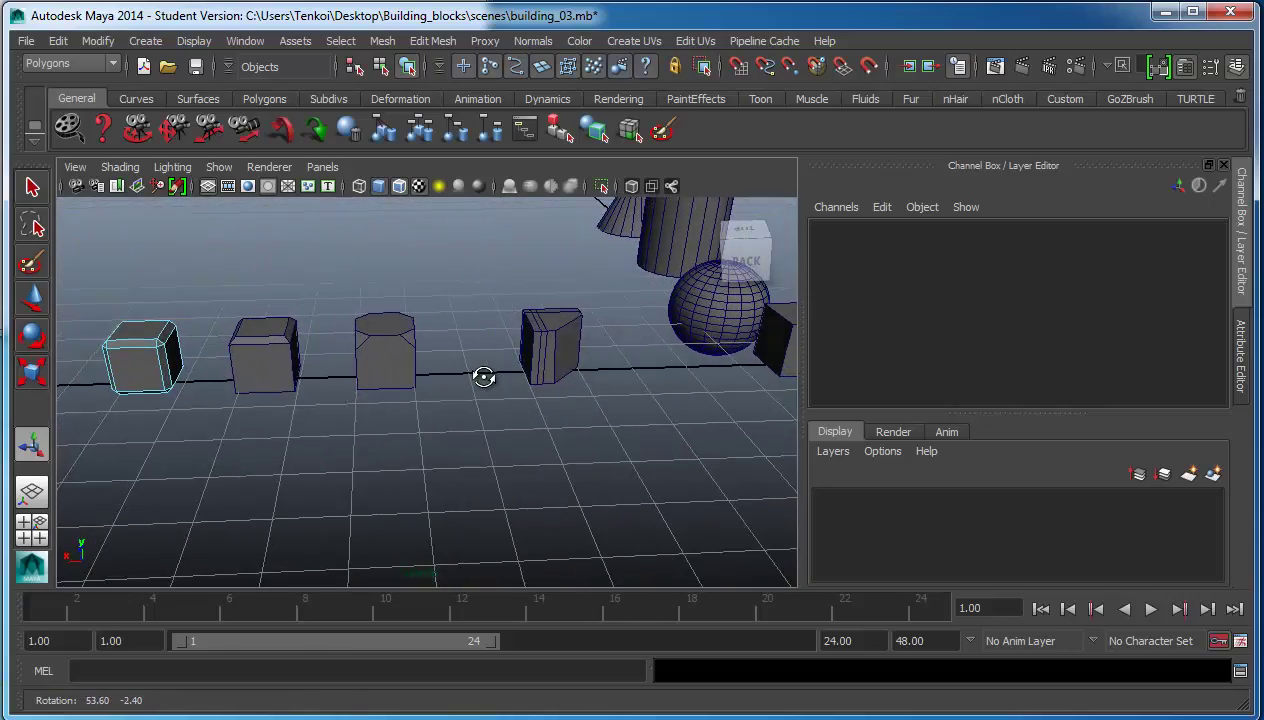
mouse_move(484, 377)
left_mouse_down("alt")
mouse_move(686, 361)
mouse_move(598, 380)
left_mouse_up("alt")
mouse_move(405, 385)
left_mouse_down("alt")
mouse_move(488, 385)
mouse_move(211, 399)
mouse_move(158, 388)
mouse_move(550, 407)
left_mouse_up("alt")
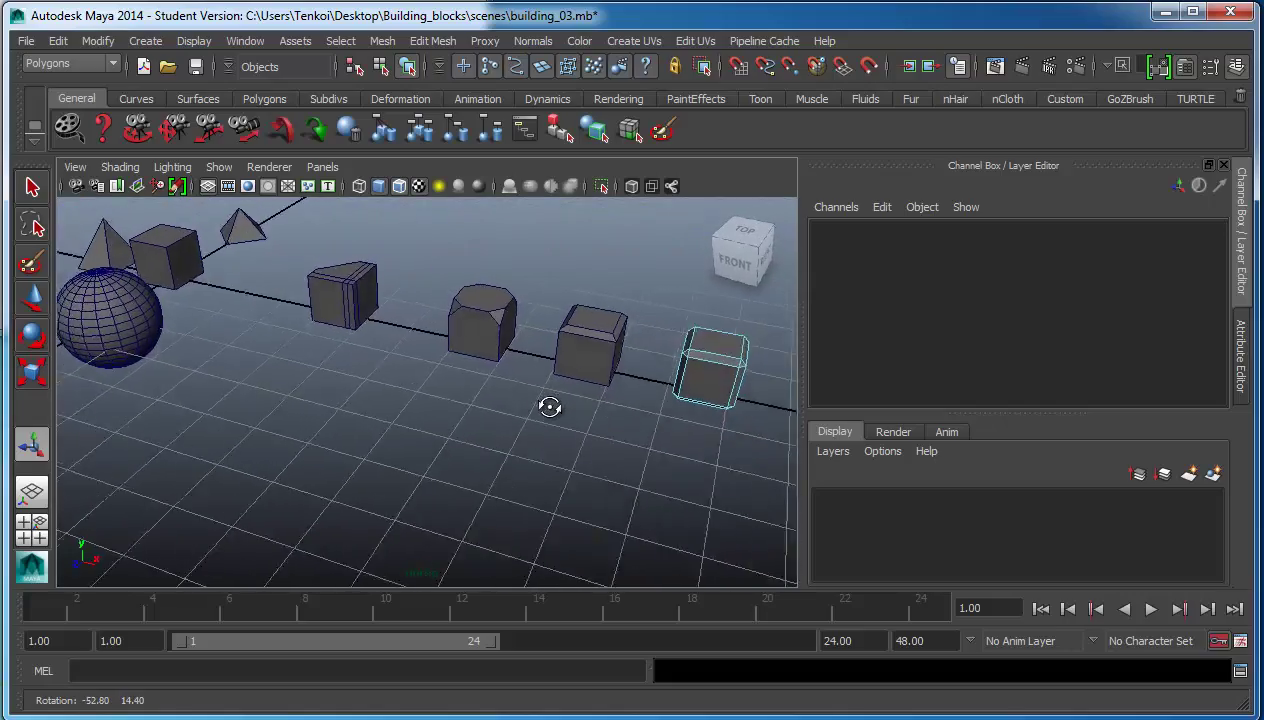